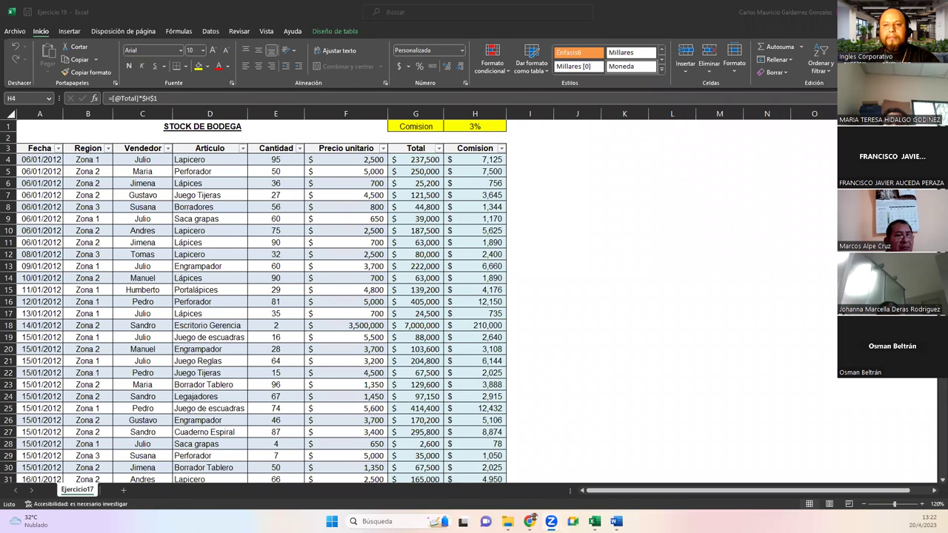
- Examine the quantities, unit prices, totals and commissions in the STOCK DE BODEGA table, especially the Escritorio Gerencia entry in row 18
left_click(296, 315)
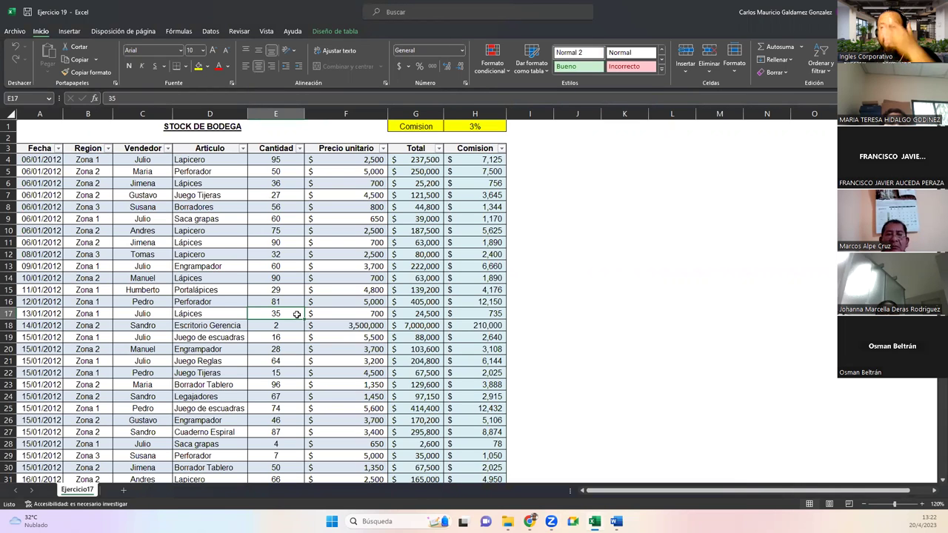
left_click(202, 124)
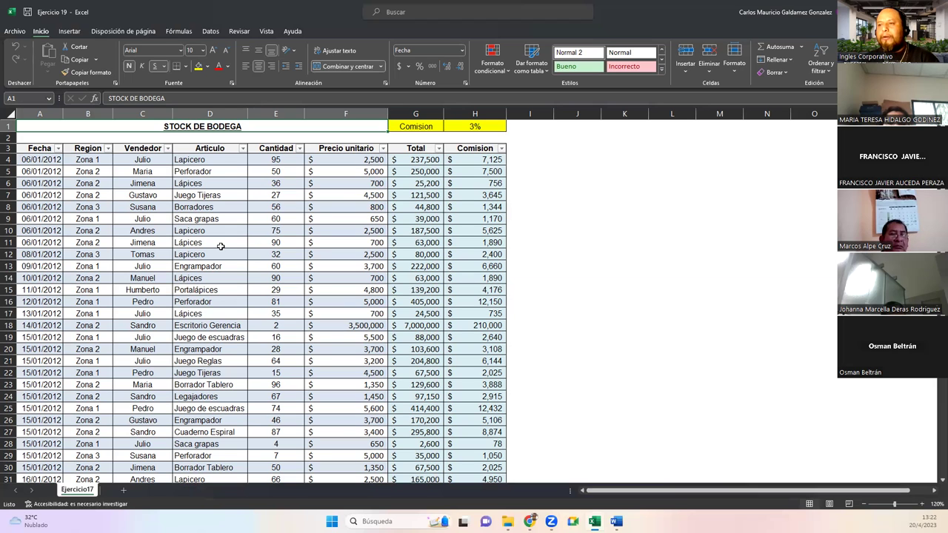
left_click_drag(274, 160, 274, 385)
left_click(273, 325)
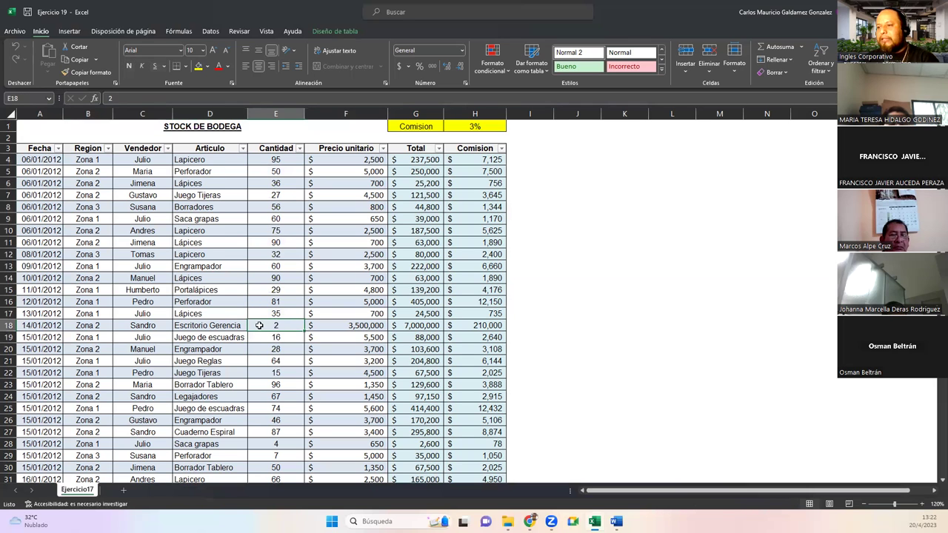
left_click(341, 327)
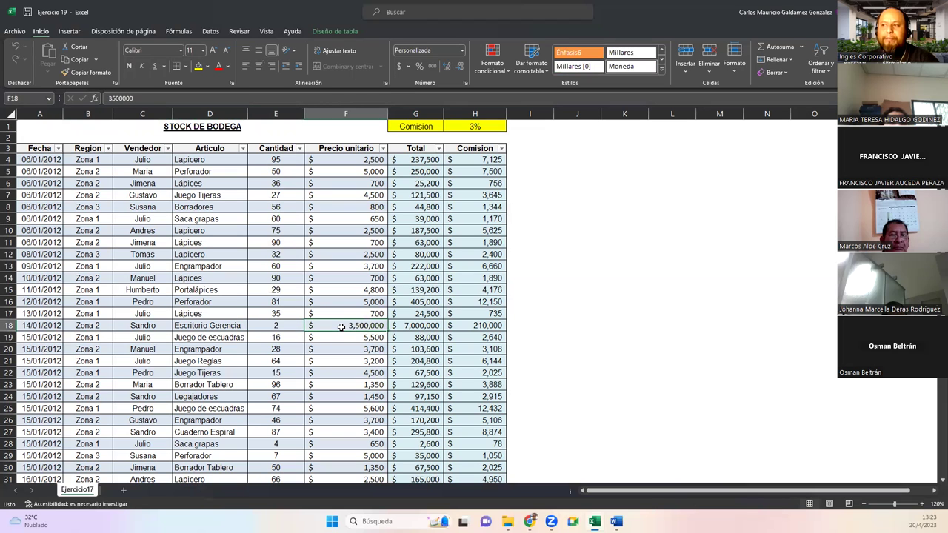
left_click(315, 265)
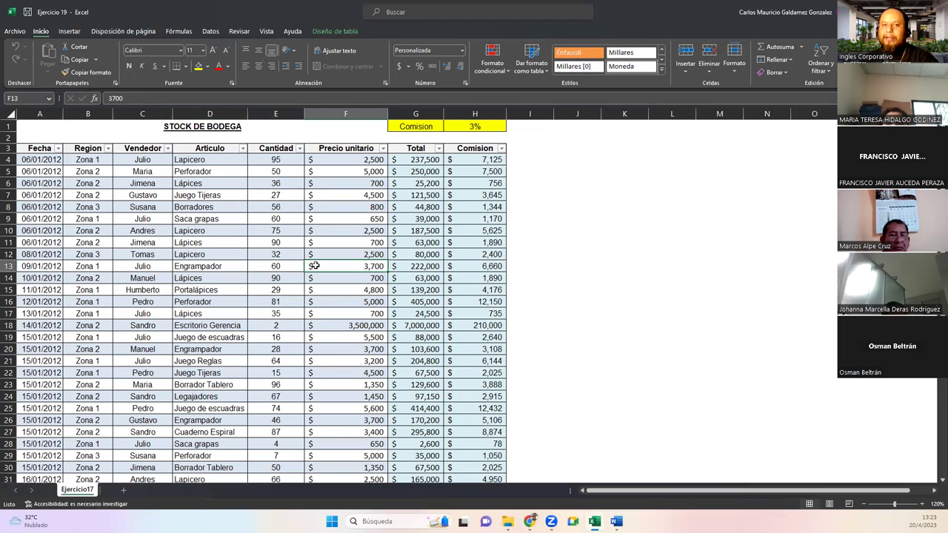
left_click_drag(246, 329, 493, 339)
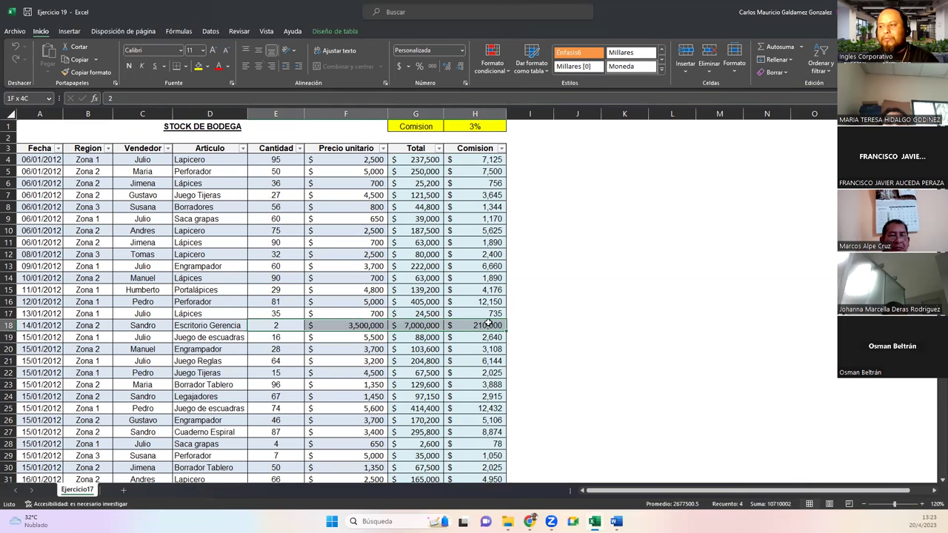
left_click(357, 316)
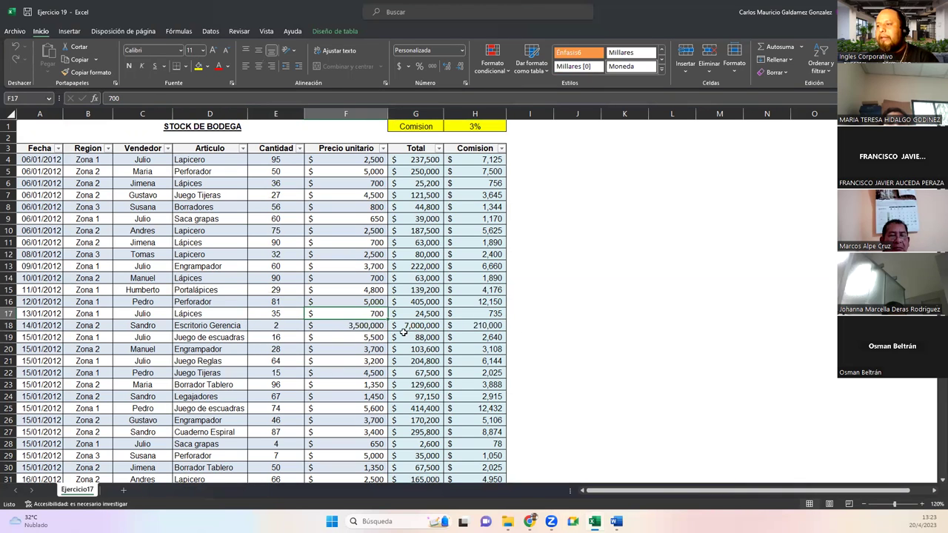
left_click(424, 326)
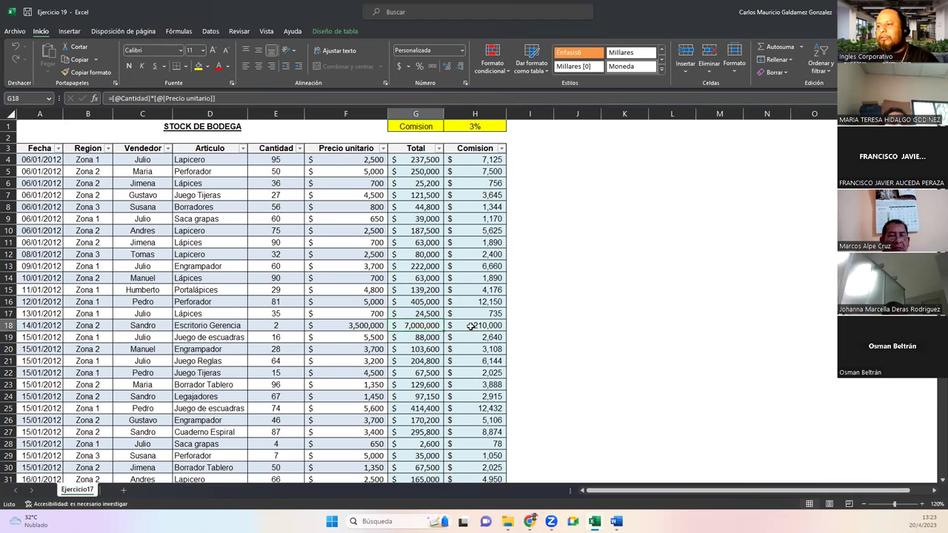
left_click(471, 327)
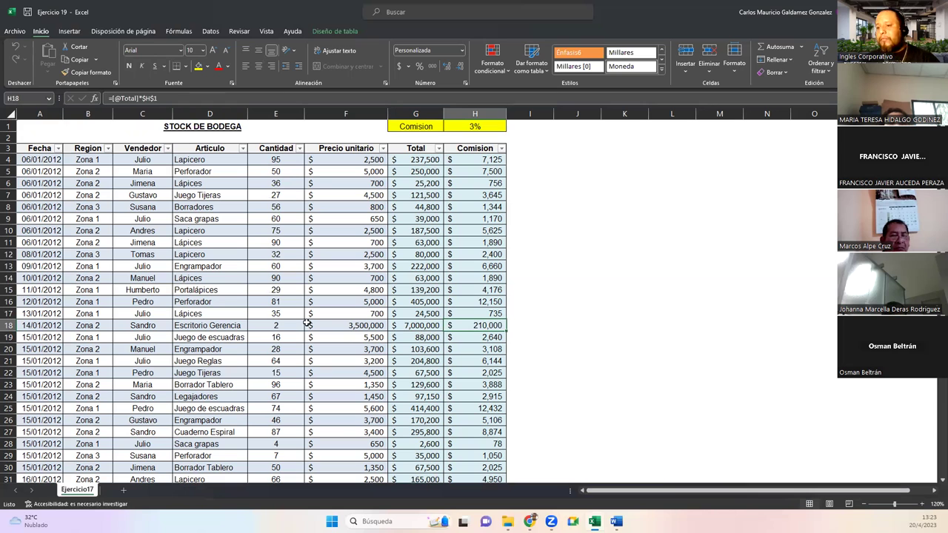
- Rename the worksheet as Ejercicio19
double_click(88, 490)
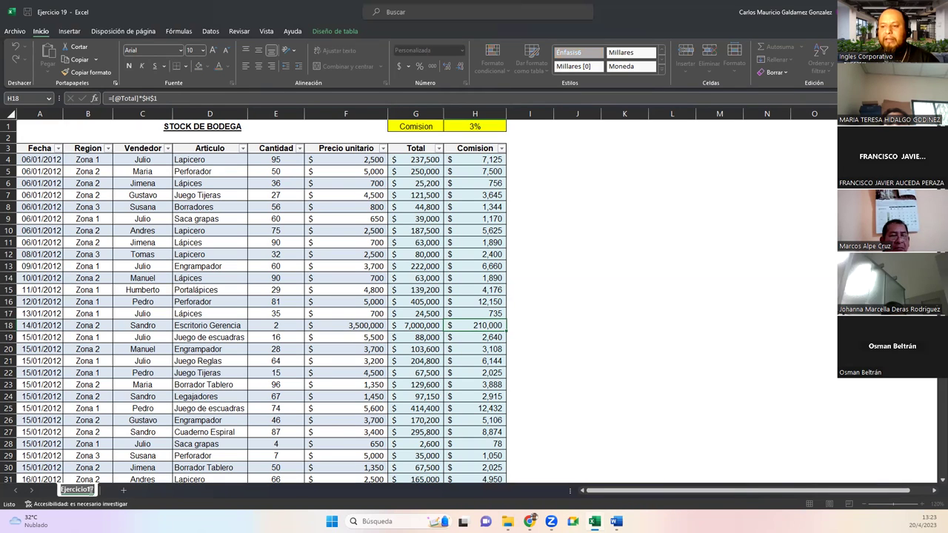
key("BackSpace")
type("9")
key("Return")
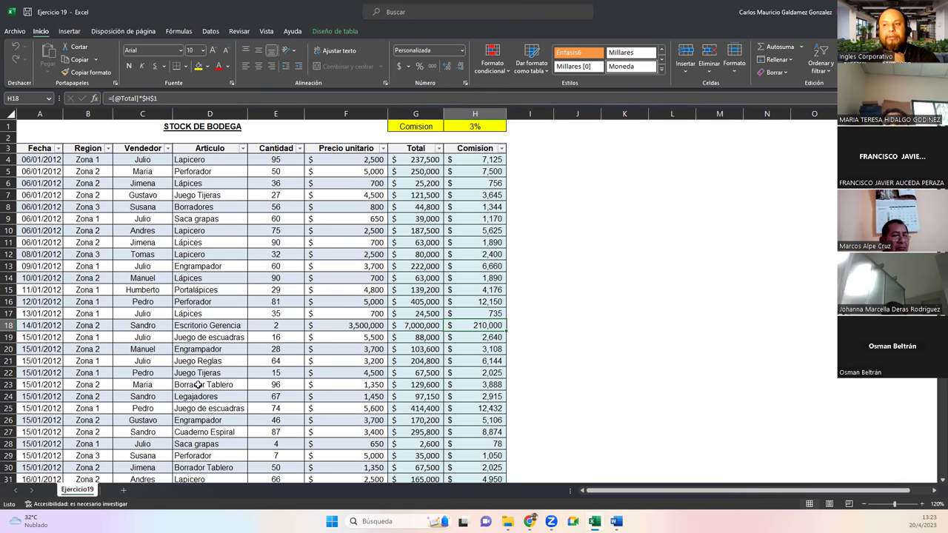
- Begin inserting a pivot table that uses the whole stock table, Tabla1, as its source
scroll(178, 269, "down", 5)
scroll(179, 270, "down", 5)
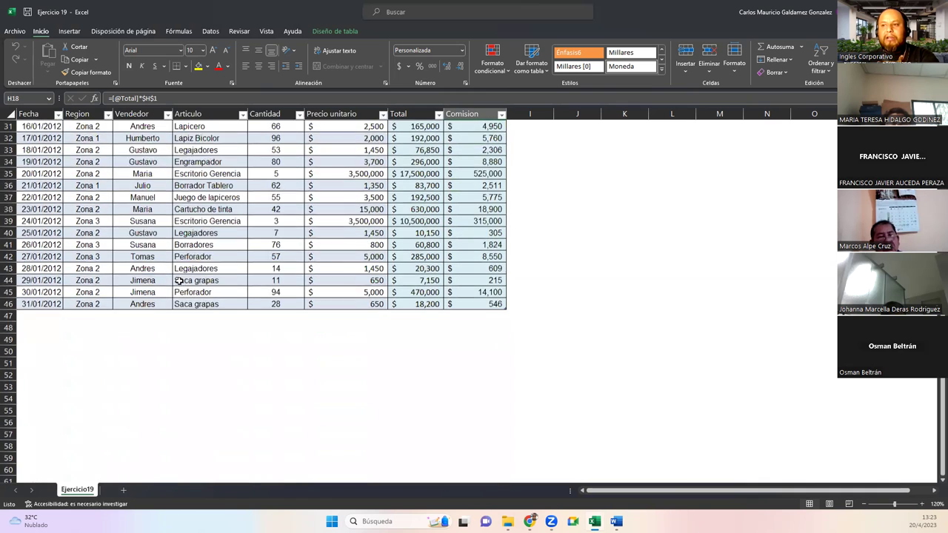
scroll(205, 321, "up", 10)
left_click(204, 322)
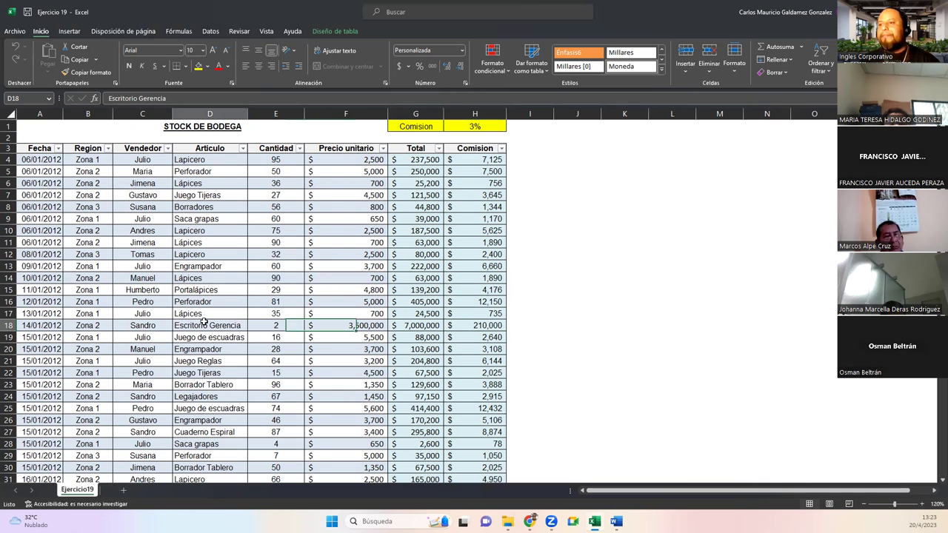
left_click(70, 33)
left_click(26, 50)
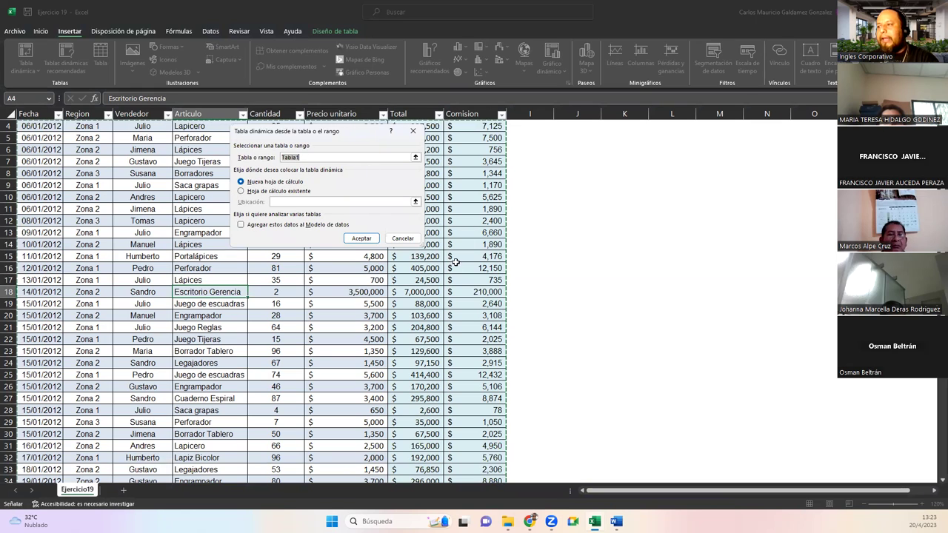
scroll(455, 262, "down", 10)
scroll(440, 286, "up", 12)
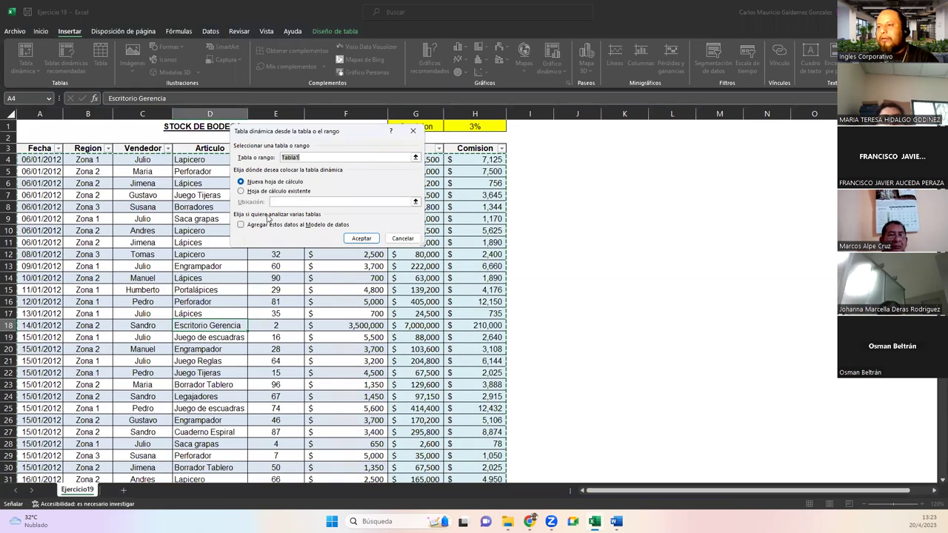
- Place the pivot table on the existing worksheet at cell A48, below the stock table, and create it
left_click(240, 192)
left_click(414, 202)
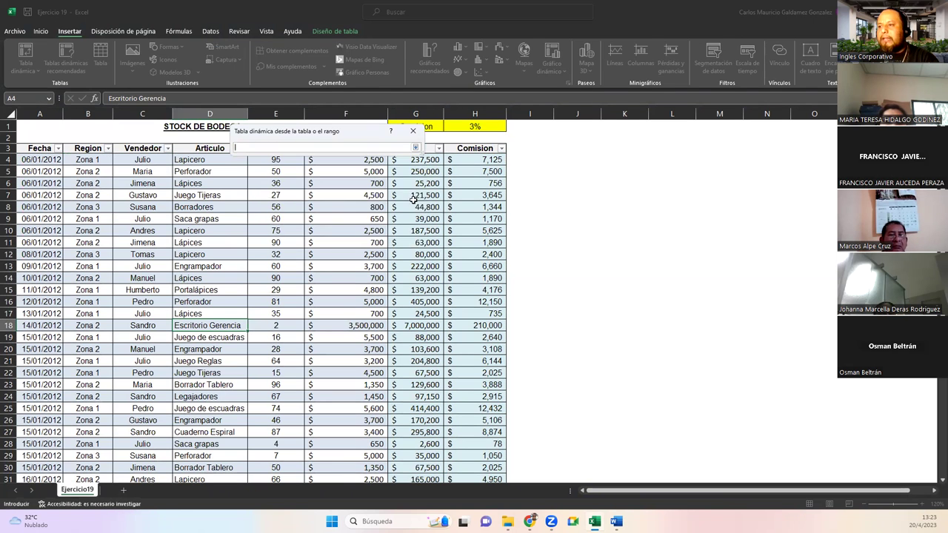
scroll(113, 347, "down", 10)
left_click(49, 332)
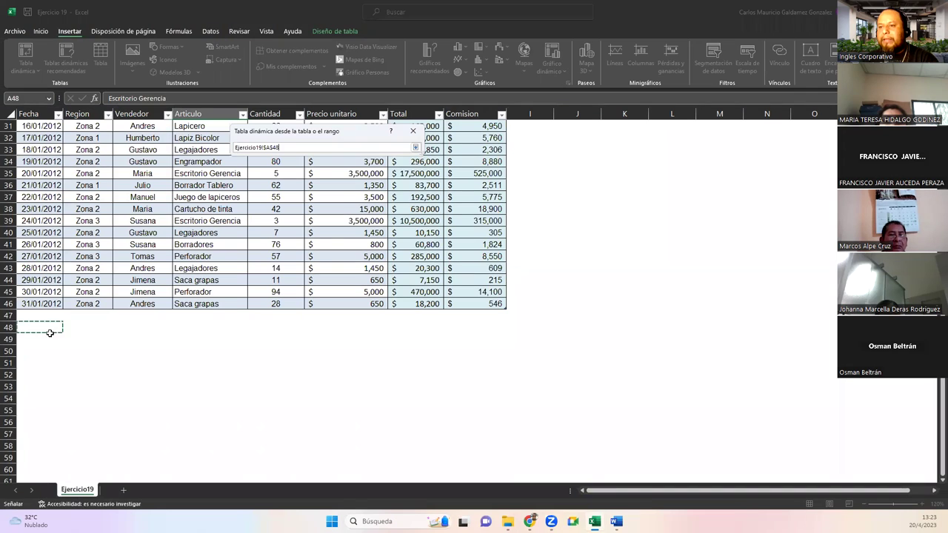
left_click(416, 148)
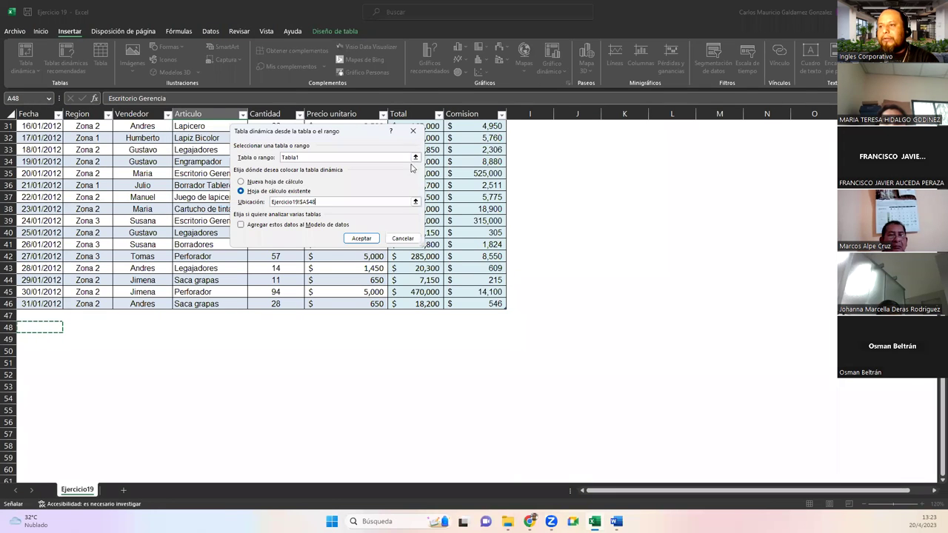
left_click(361, 238)
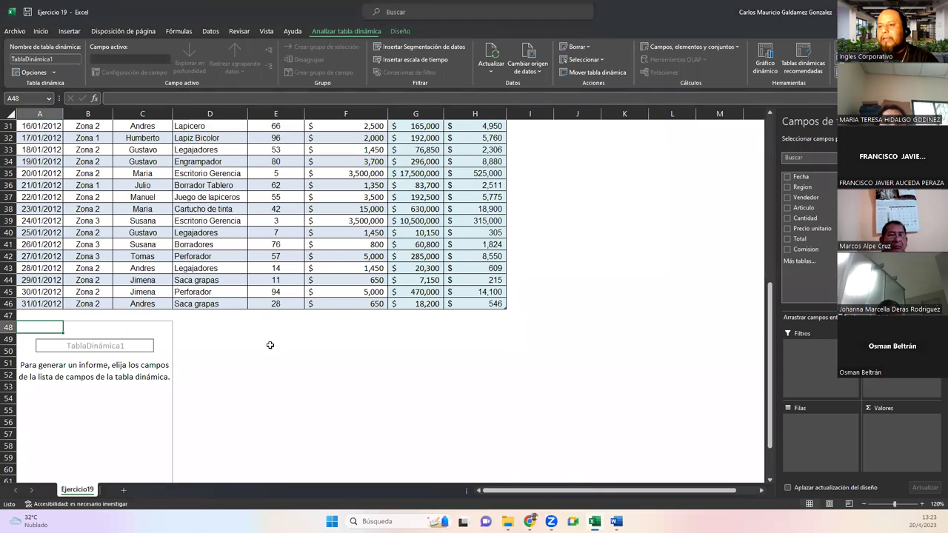
- Add Region and Vendedor as row fields and the sum of Total as the value in the pivot table
scroll(259, 352, "down", 5)
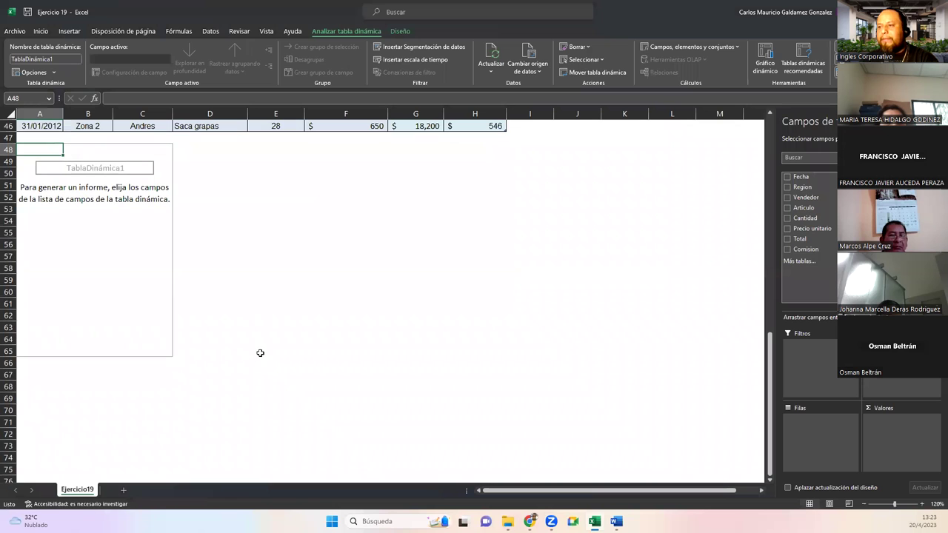
left_click(770, 479)
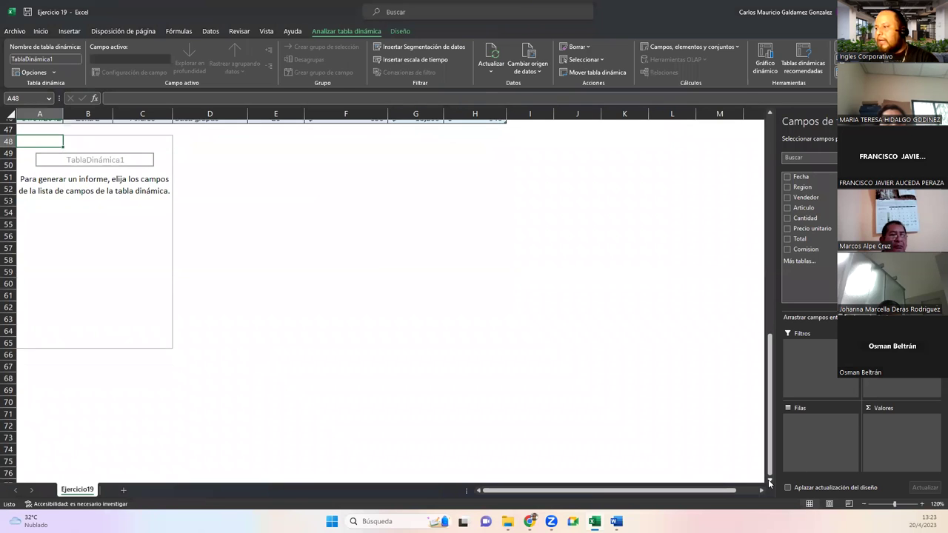
left_click(131, 225)
left_click(80, 211)
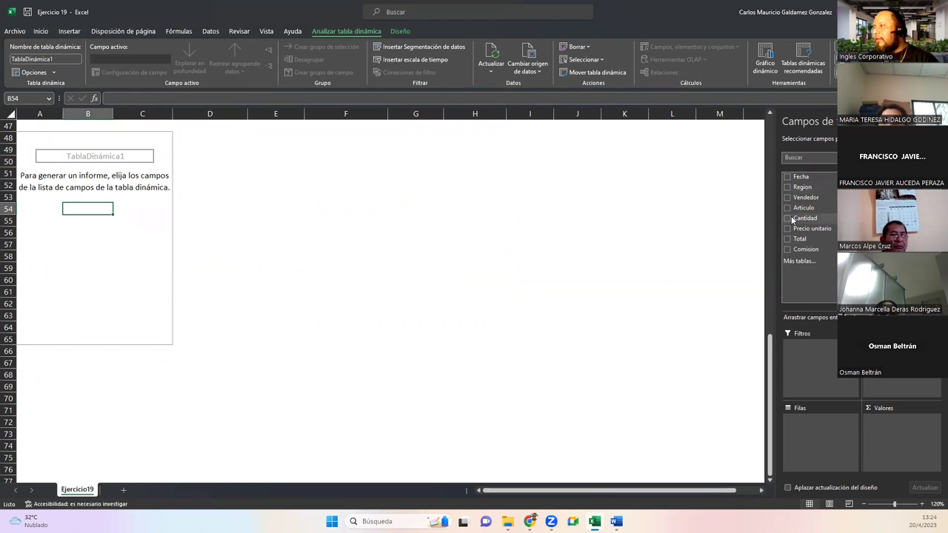
left_click_drag(801, 187, 799, 420)
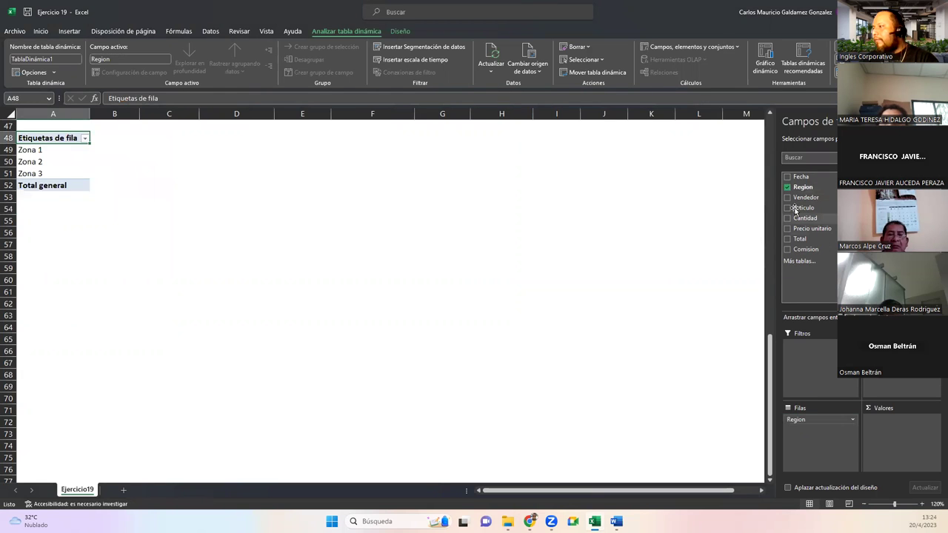
left_click_drag(790, 299, 786, 434)
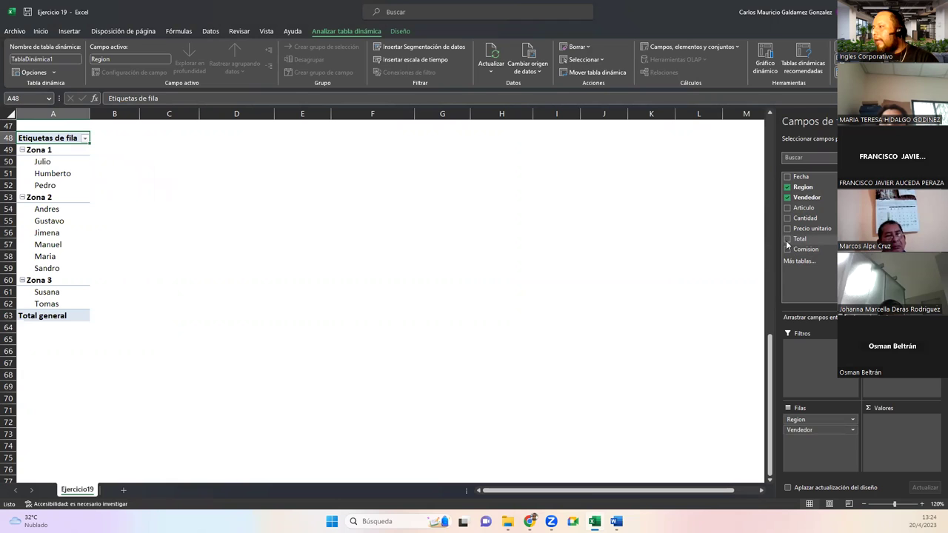
left_click_drag(796, 239, 875, 424)
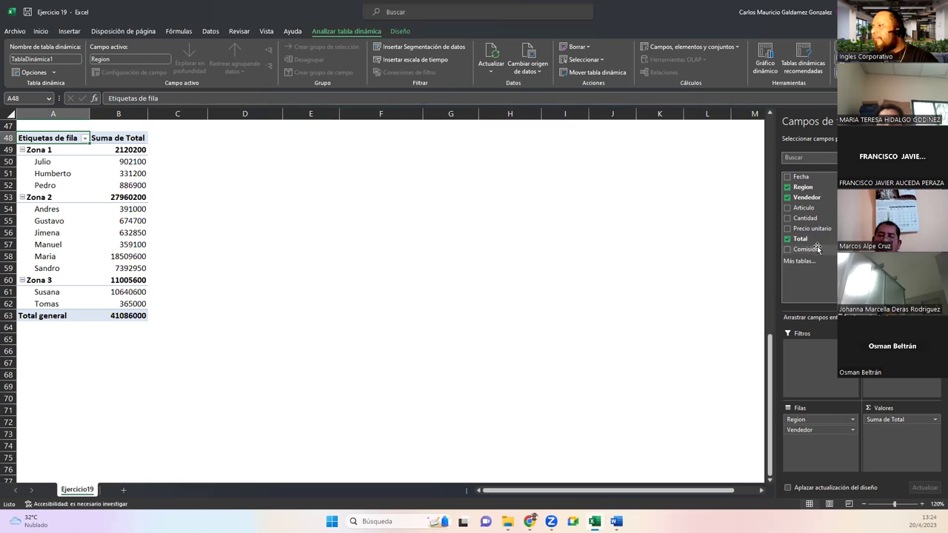
- Rearrange the pivot table so Vendedor forms the rows and Region forms the columns
left_click_drag(817, 249, 905, 382)
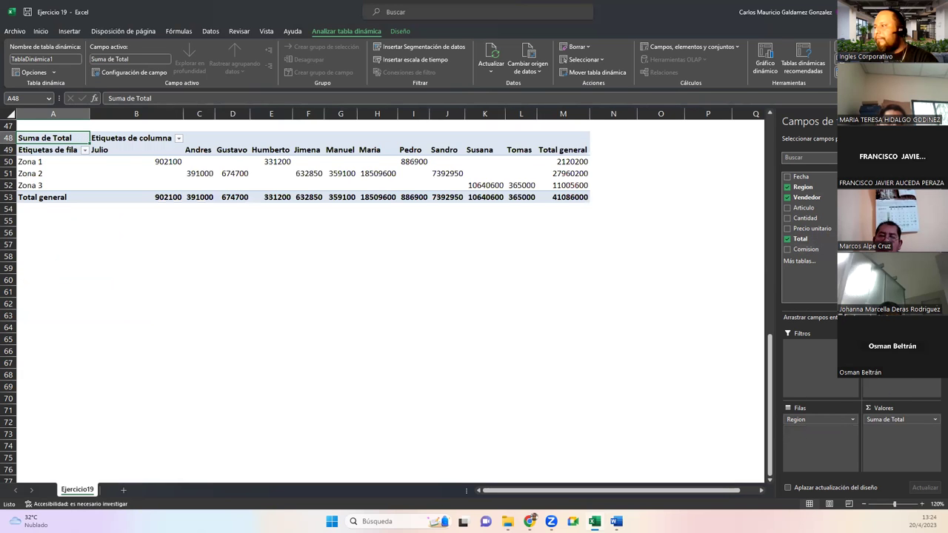
left_click_drag(796, 419, 818, 431)
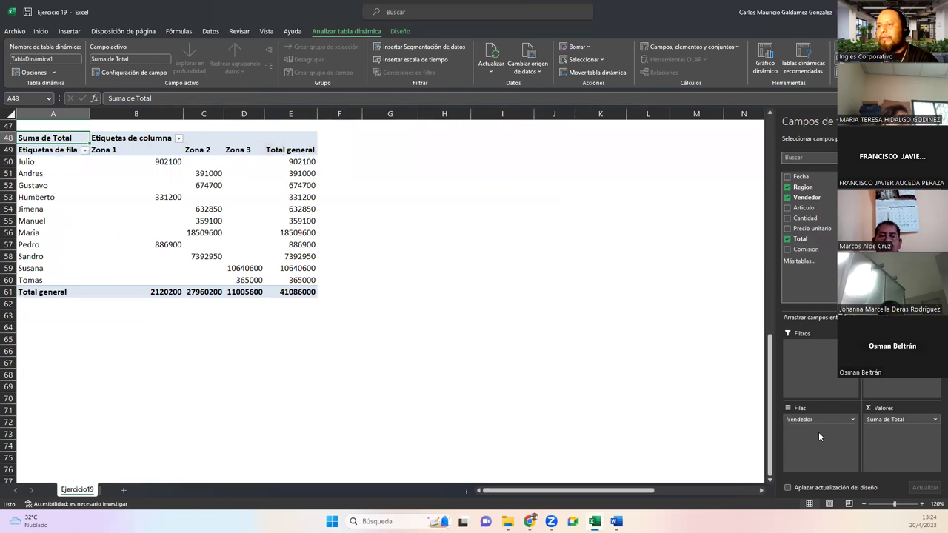
left_click(160, 210)
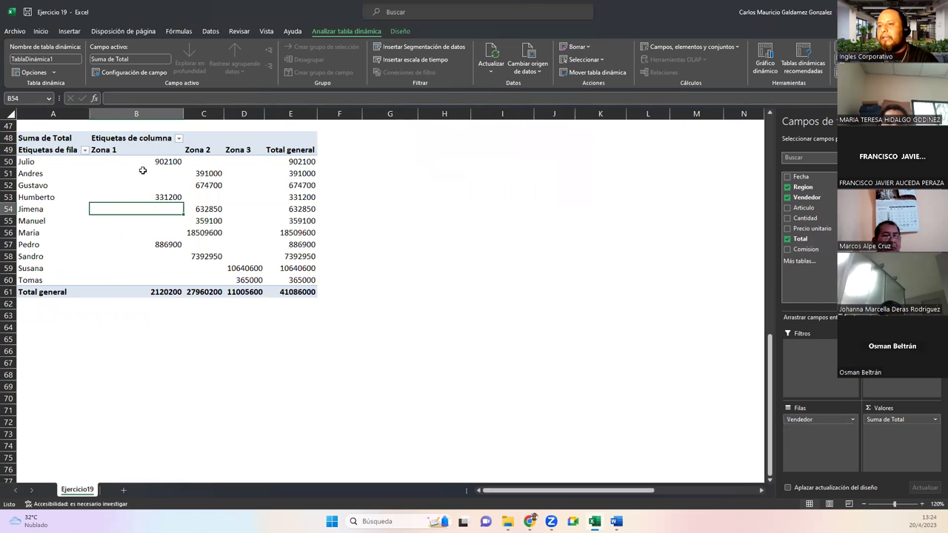
- Apply the Contabilidad number format to the pivot table's amounts and totals in B50:E61
left_click_drag(123, 160, 280, 293)
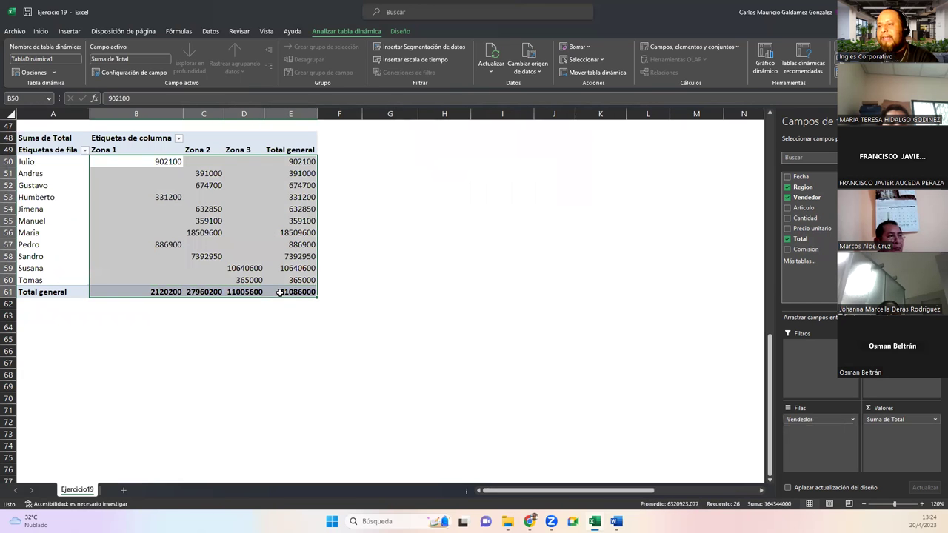
left_click(39, 32)
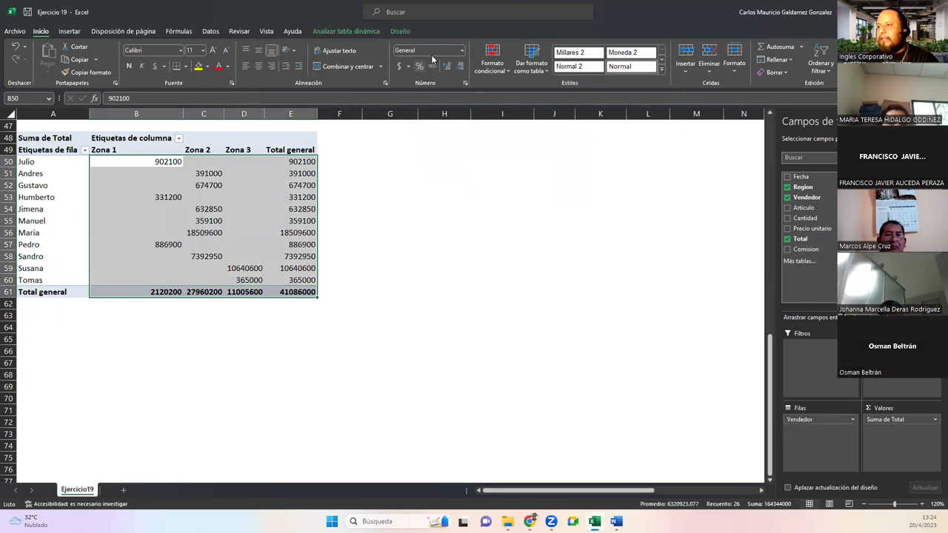
left_click(461, 50)
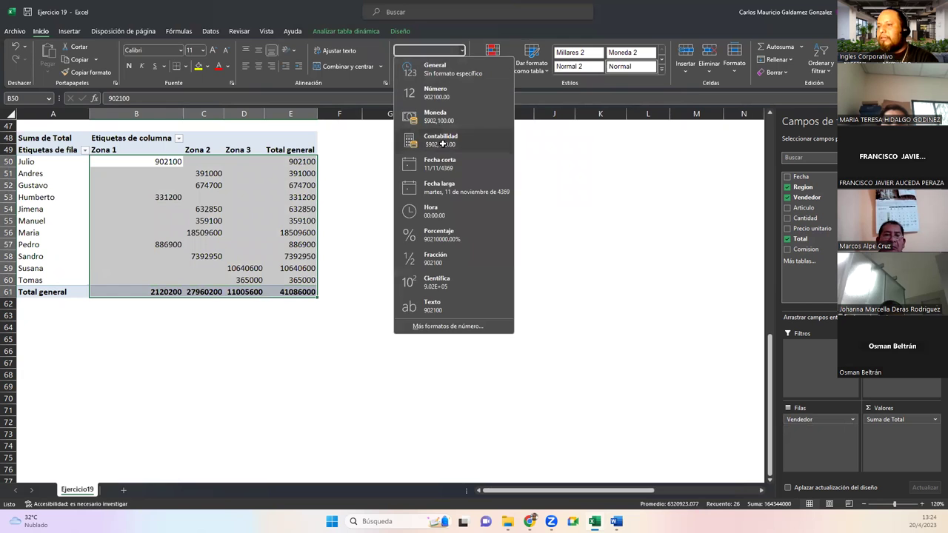
left_click(444, 139)
left_click(216, 236)
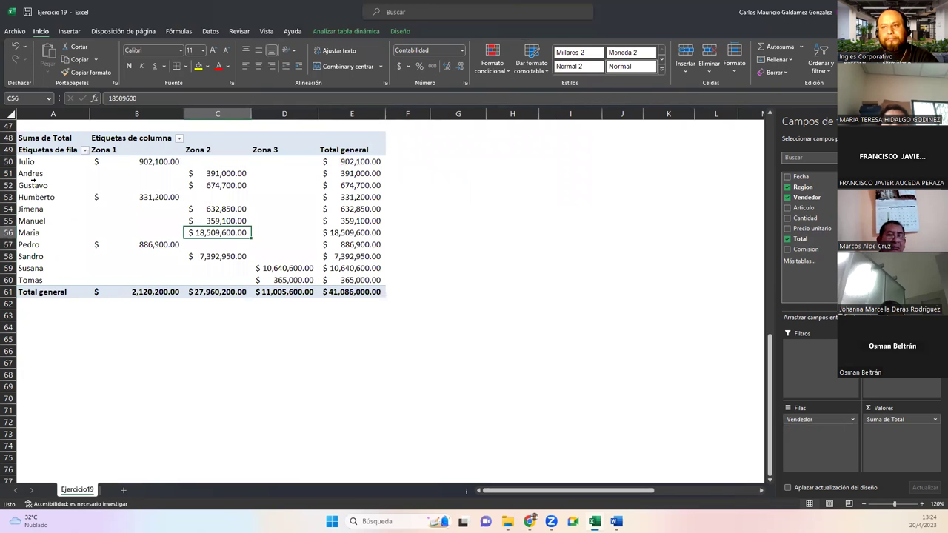
- Review the seller row labels and the zone column headings of the pivot table
left_click(126, 178)
left_click_drag(38, 163, 50, 275)
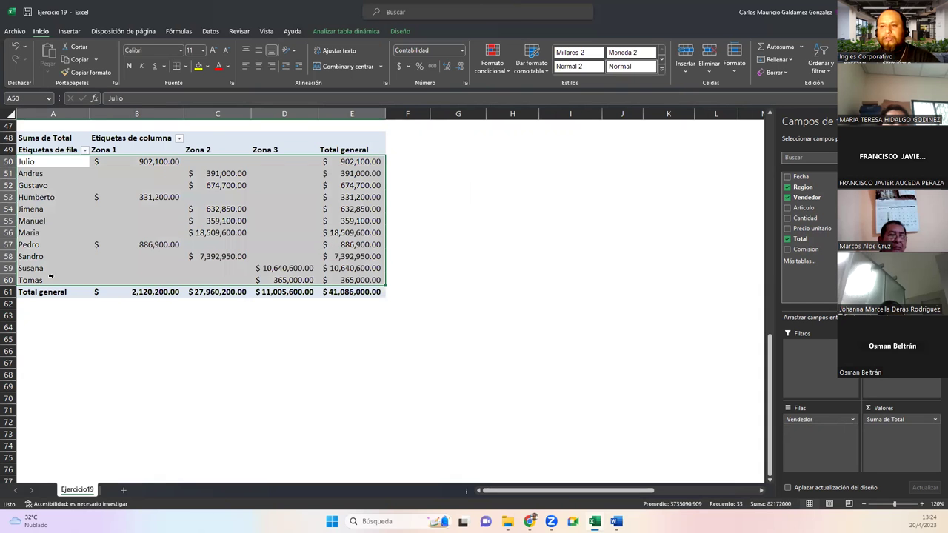
left_click_drag(114, 150, 285, 143)
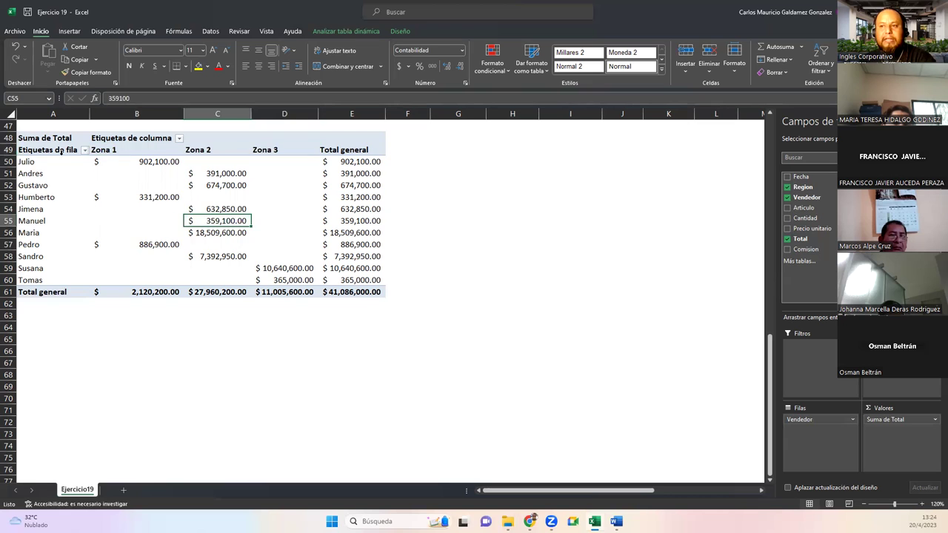
left_click_drag(41, 162, 30, 276)
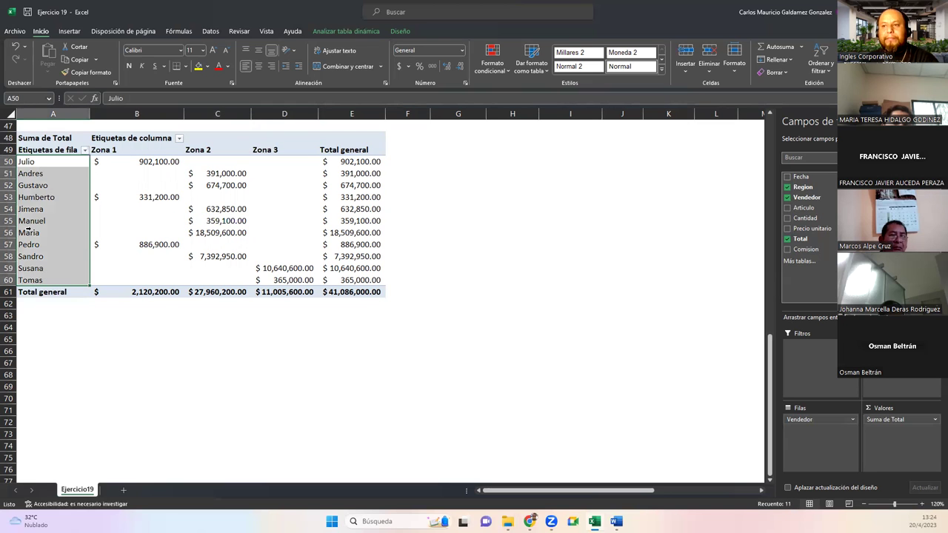
- Compare the pivot table's seller amounts by zone with the Region and Vendedor columns of the stock table
left_click_drag(352, 221, 142, 220)
left_click(142, 220)
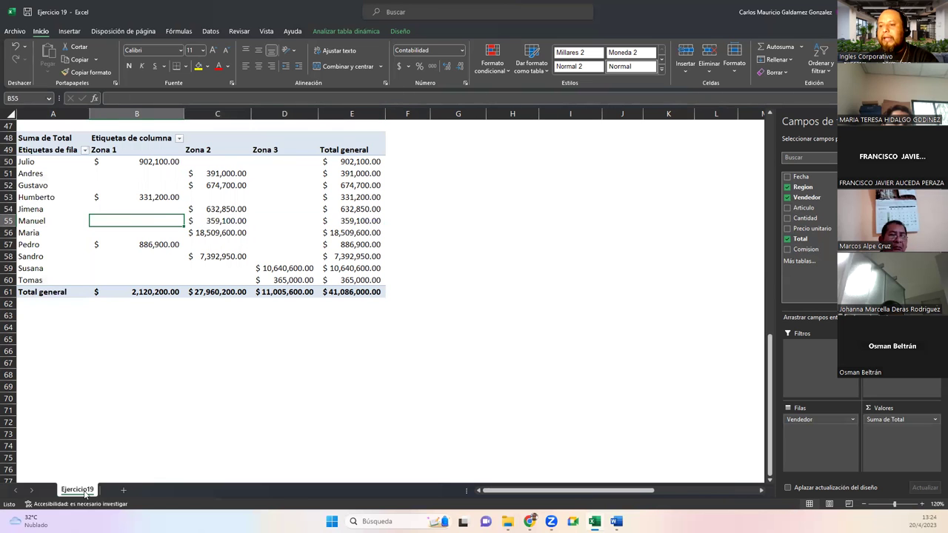
scroll(173, 335, "up", 15)
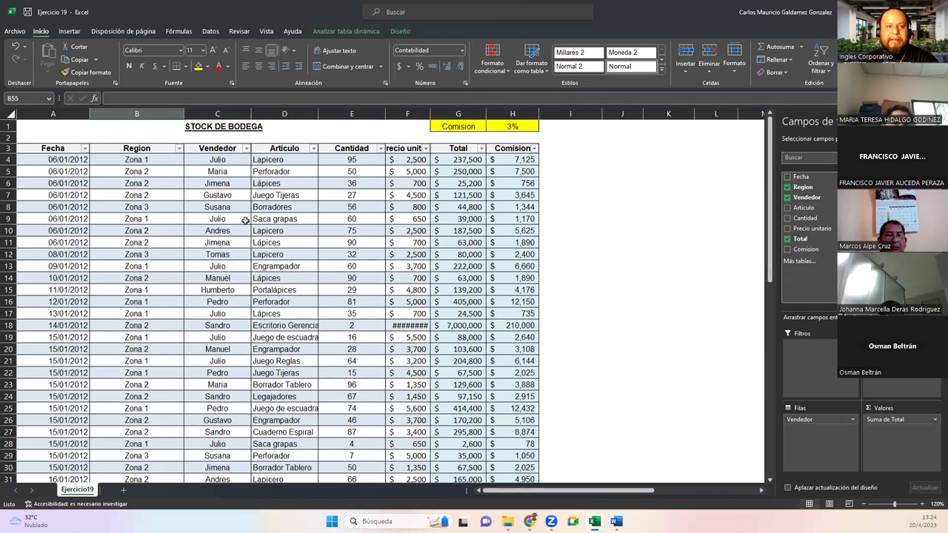
left_click(197, 238)
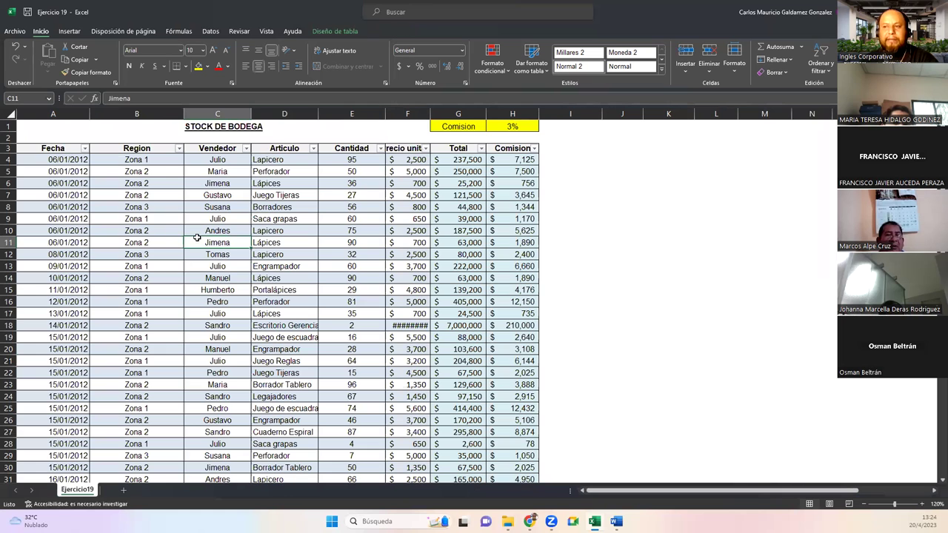
scroll(197, 252, "down", 15)
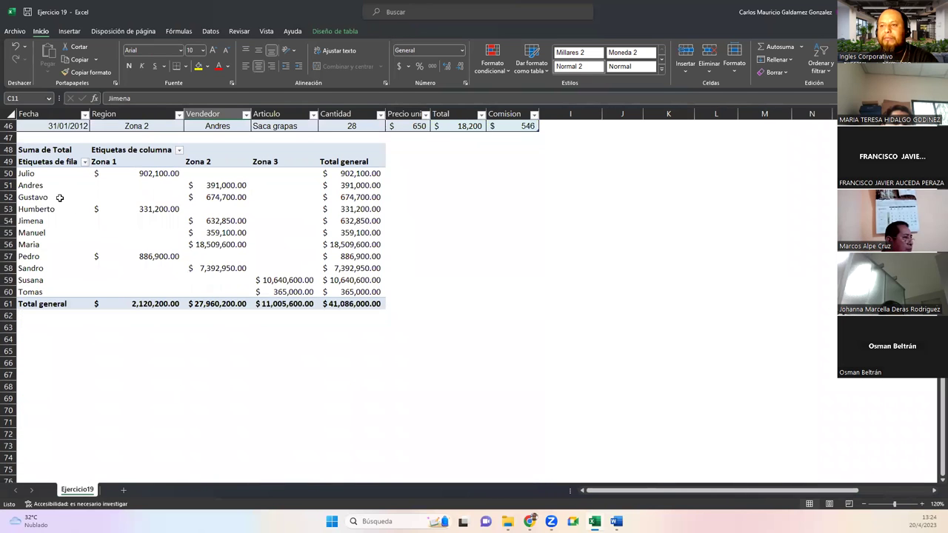
left_click(60, 198)
left_click(119, 214)
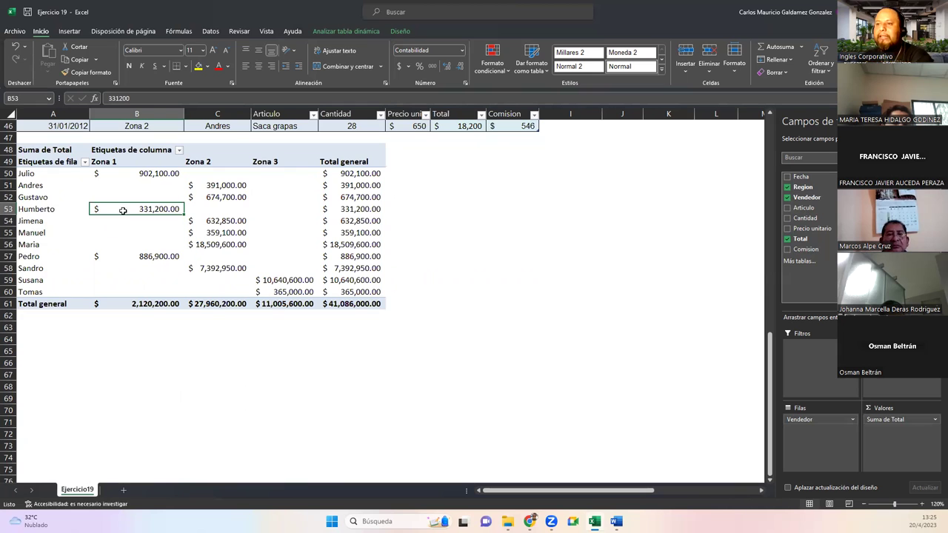
left_click(142, 194)
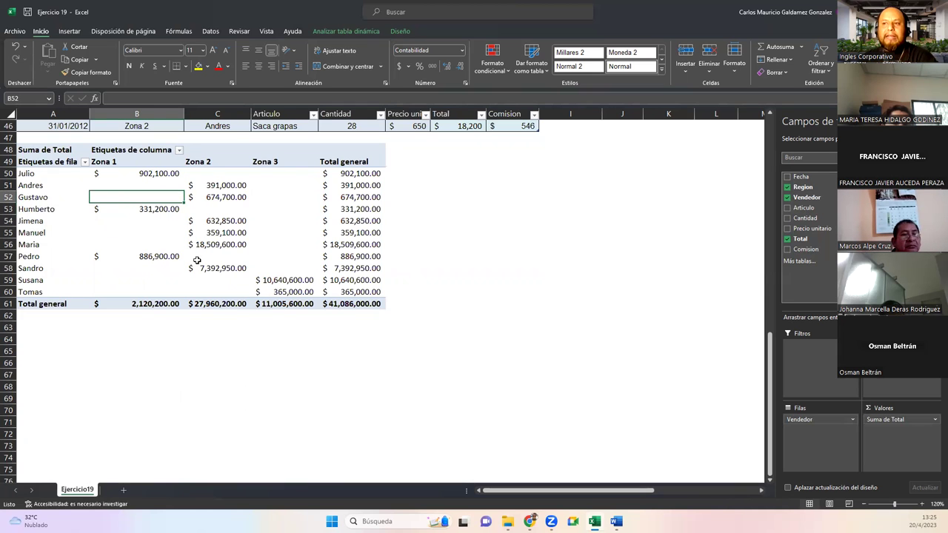
left_click(142, 208)
left_click(281, 197)
- Start a pivot chart from the pivot table and place the chart type dialog clear of the table
left_click(104, 187)
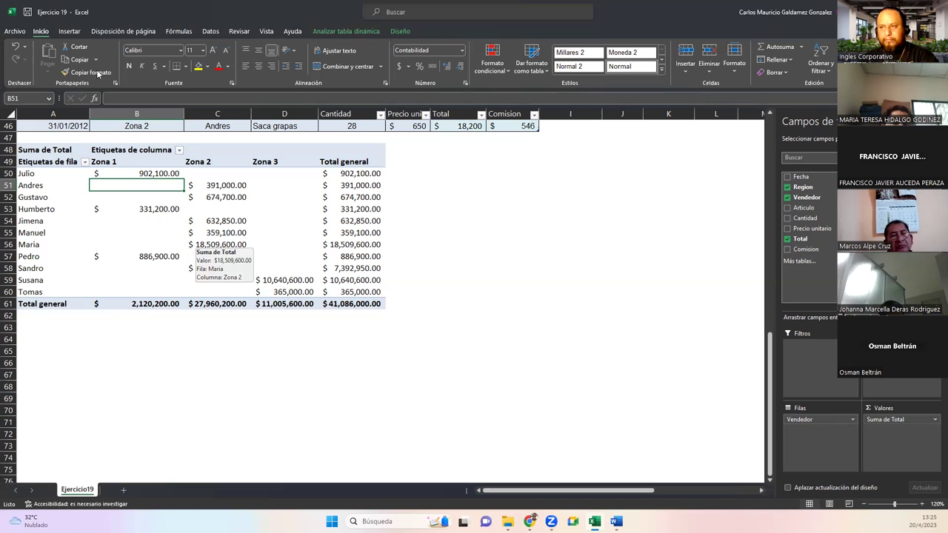
left_click(70, 32)
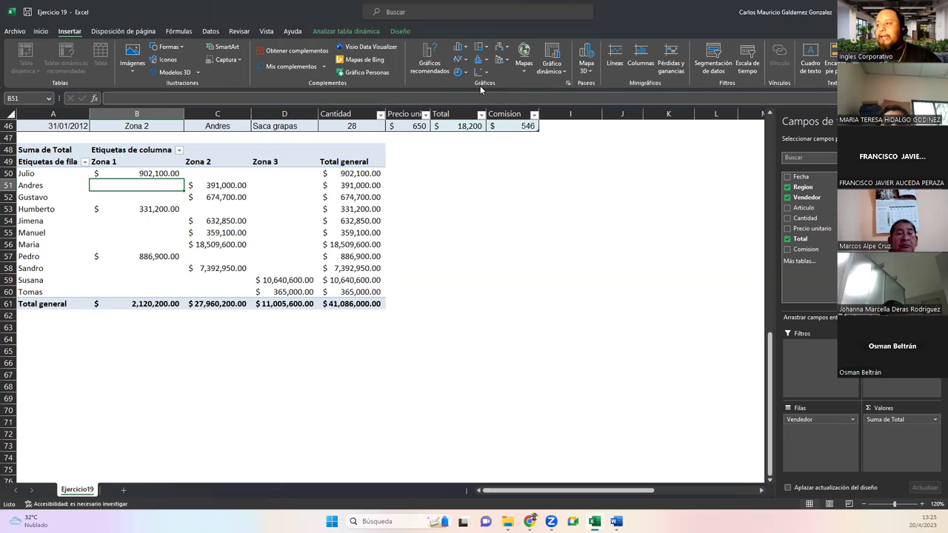
left_click(552, 51)
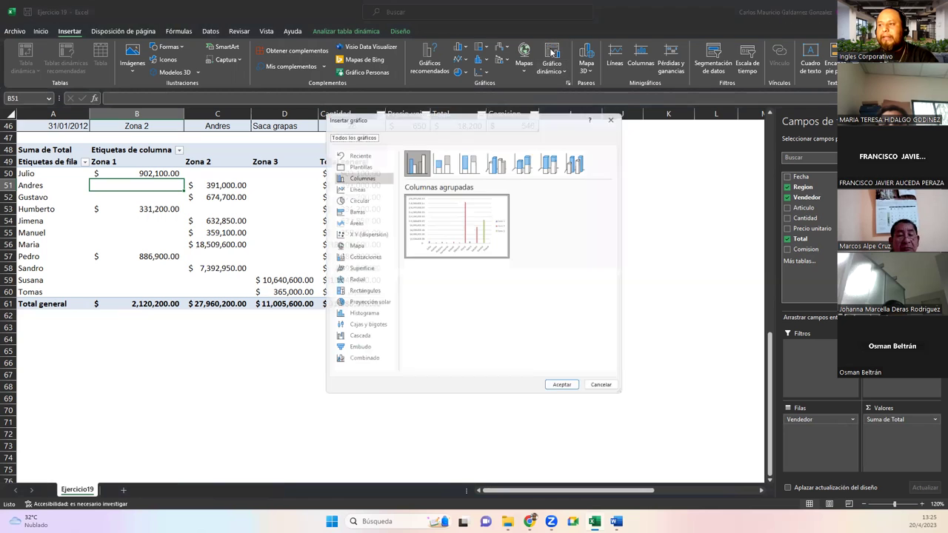
left_click_drag(387, 116, 303, 110)
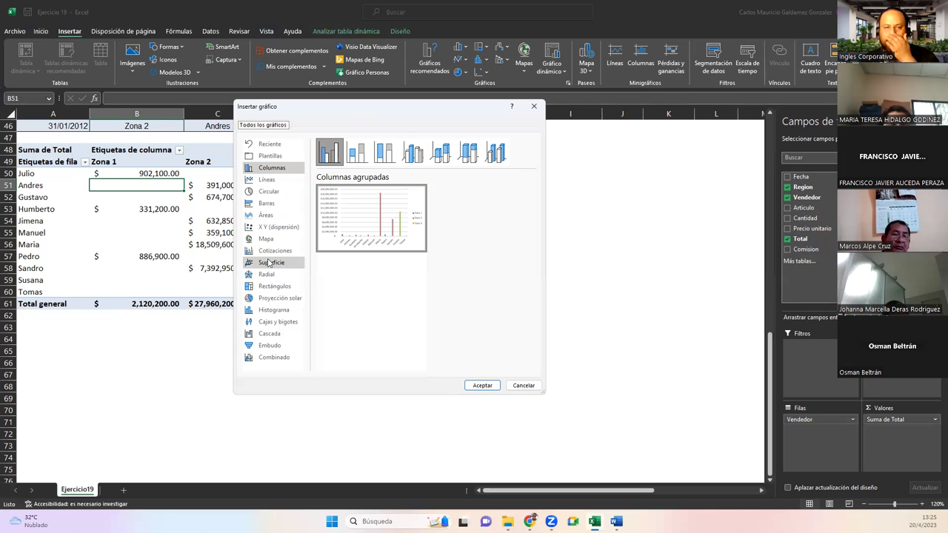
left_click_drag(520, 98, 710, 88)
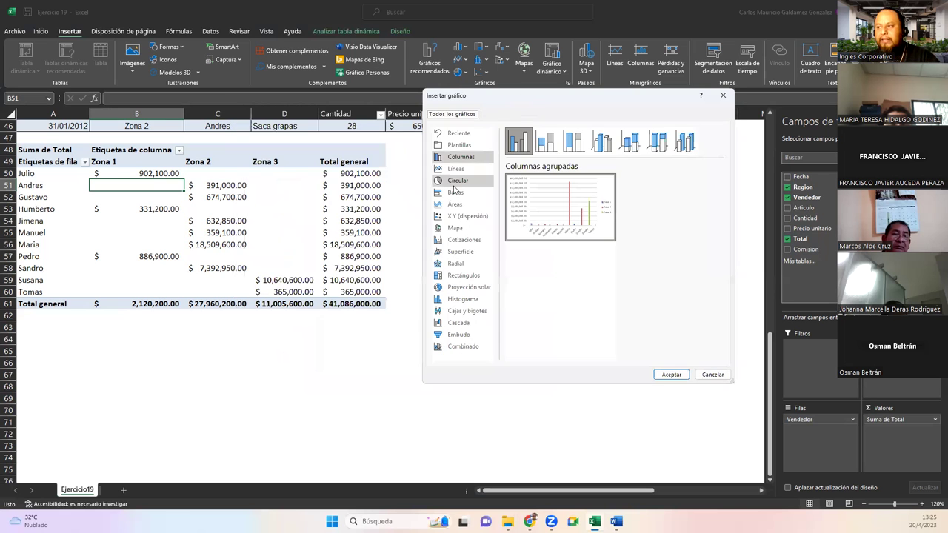
- Preview the Circular chart variants for the pivot data: flat, 3D, with subchart and Anillos
left_click(457, 180)
mouse_move(531, 220)
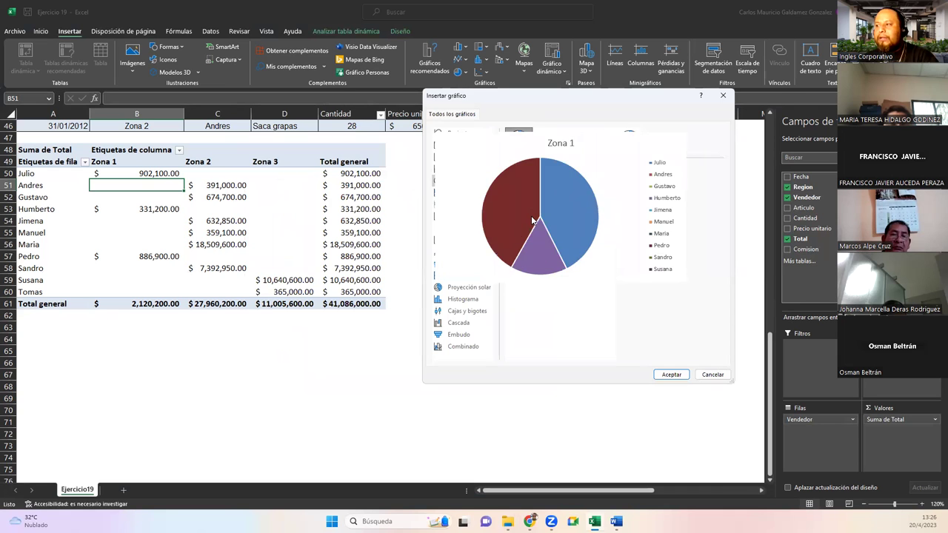
left_click(556, 145)
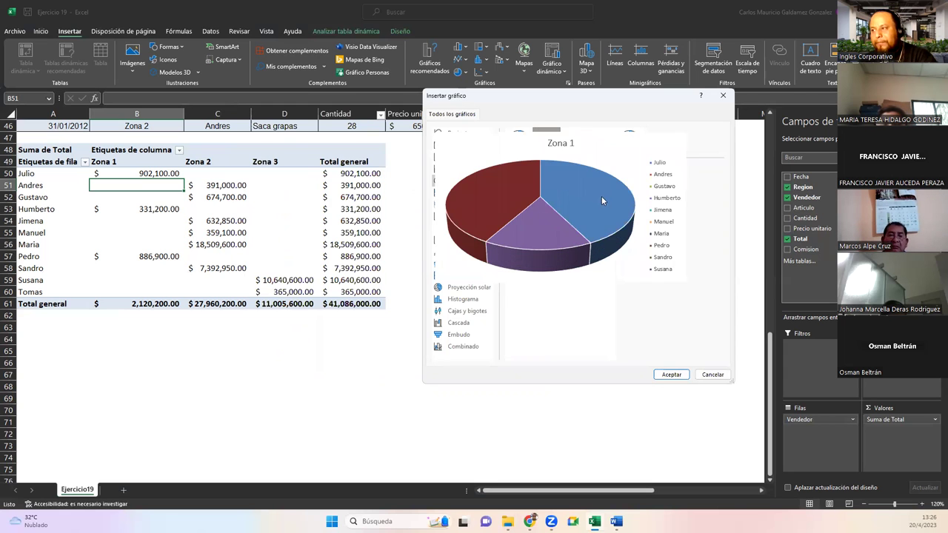
mouse_move(569, 220)
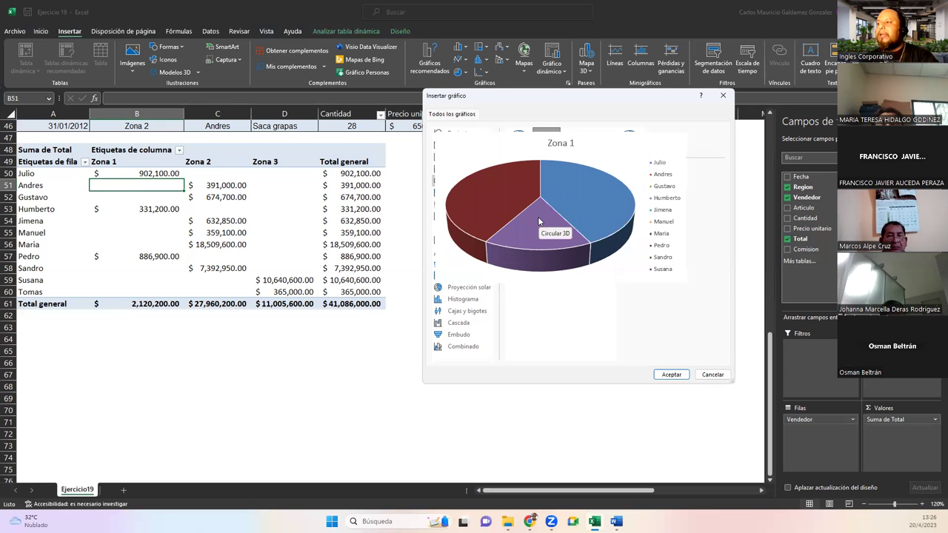
mouse_move(579, 201)
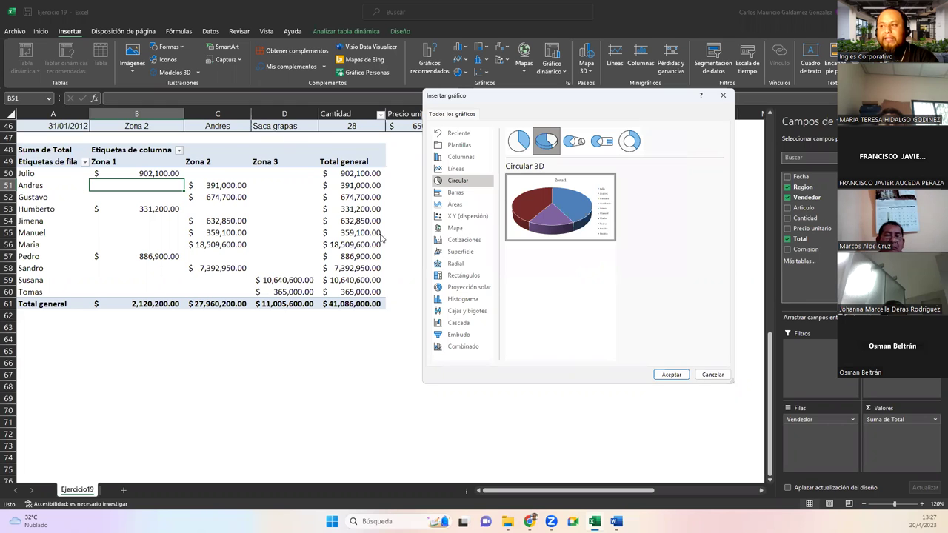
left_click(581, 138)
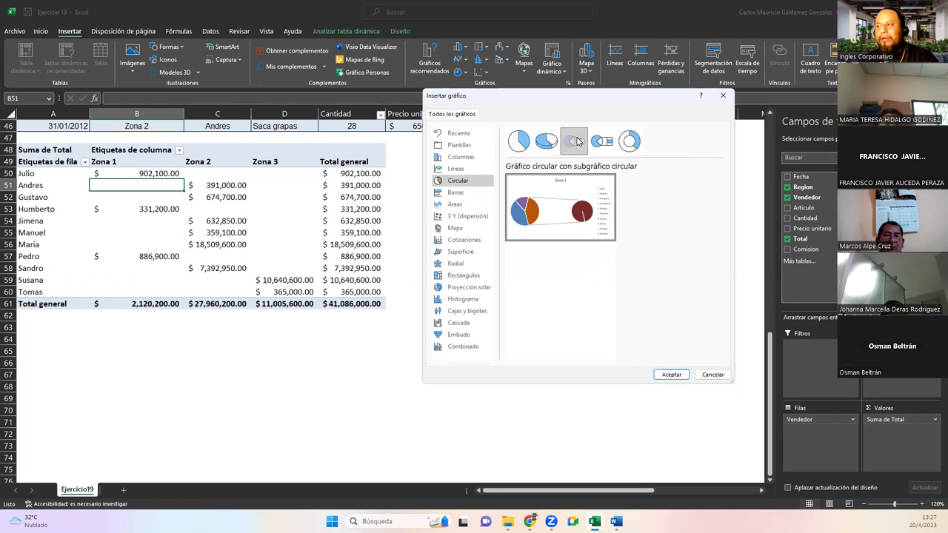
left_click(601, 143)
left_click(628, 142)
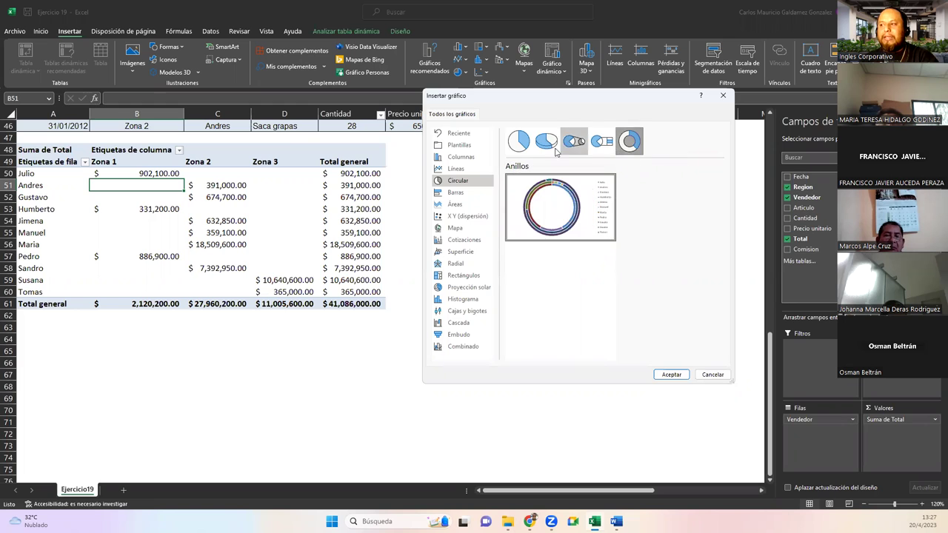
left_click(522, 144)
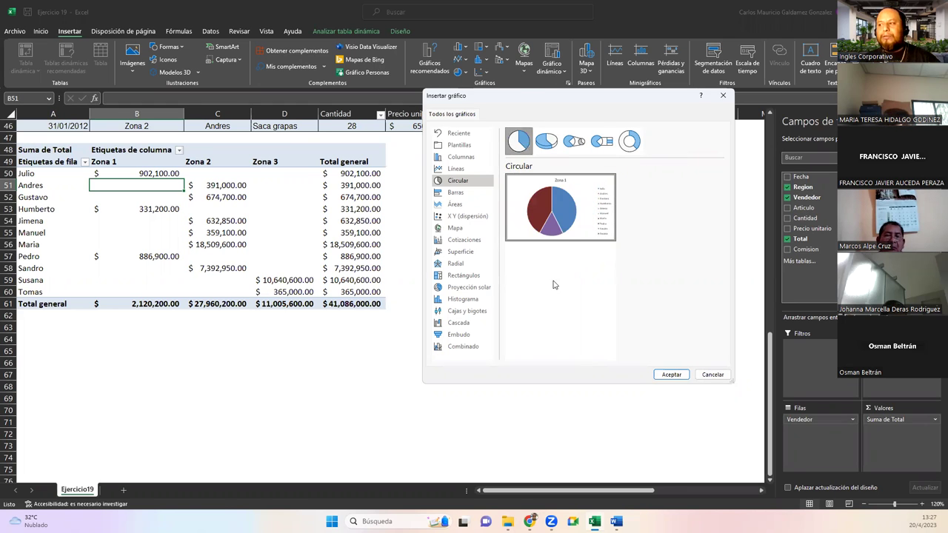
mouse_move(516, 223)
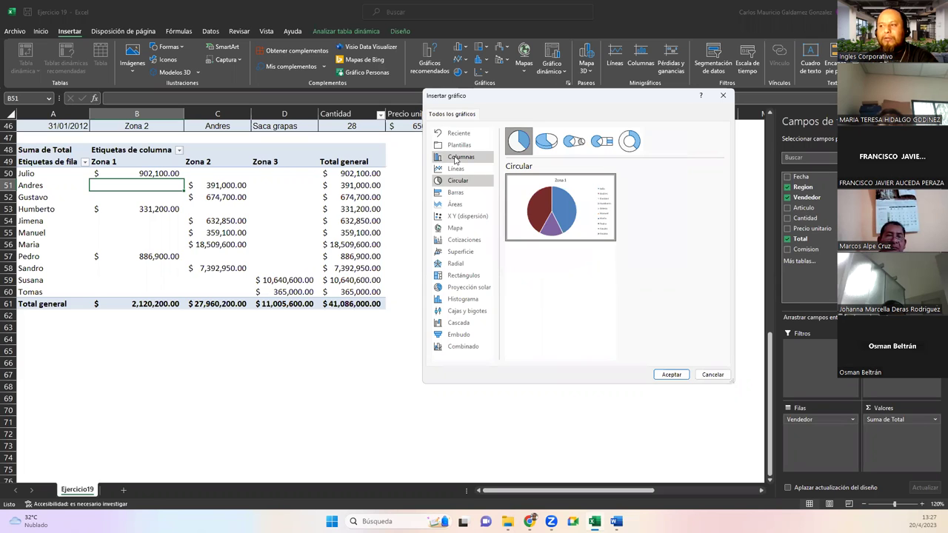
- Preview the Barras type and the grouped, stacked, 100 % stacked and 3D grouped variants of the Columnas type
left_click(456, 158)
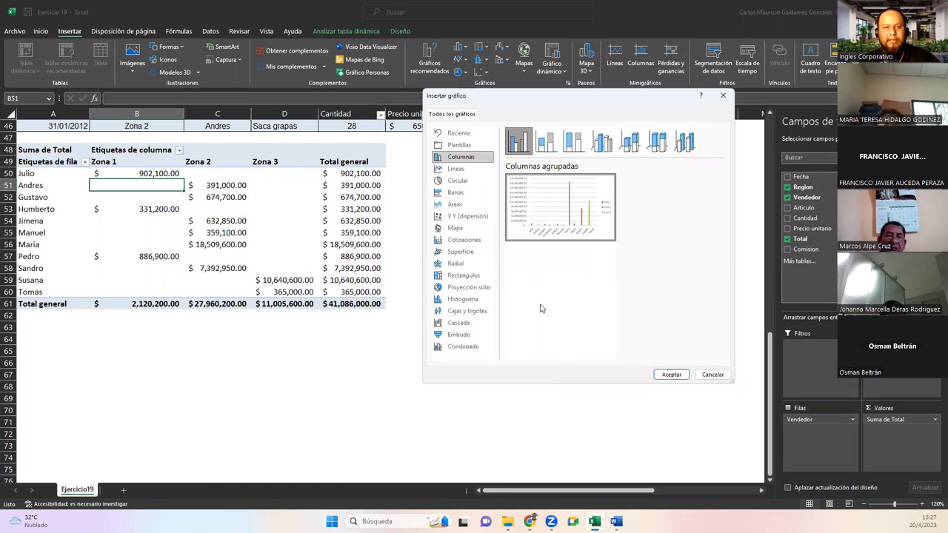
left_click(455, 194)
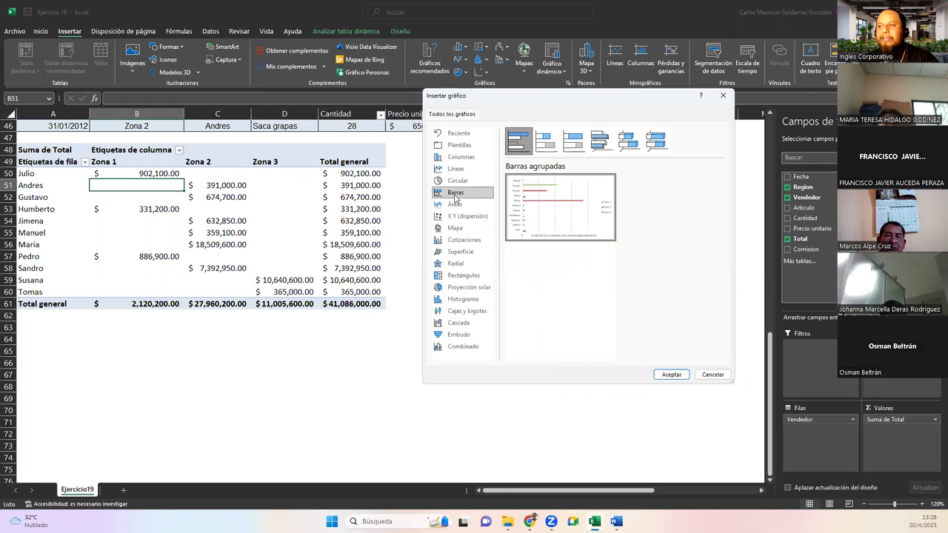
left_click(453, 149)
left_click(460, 159)
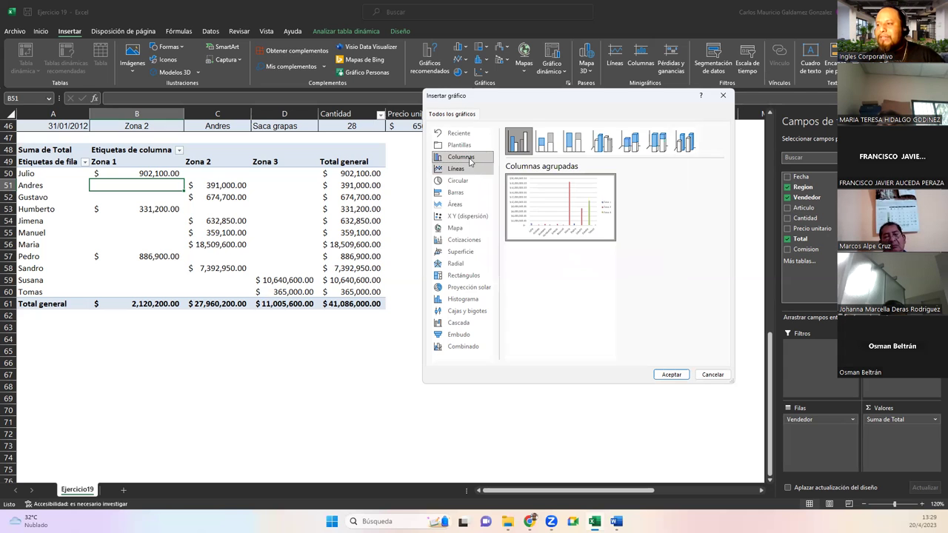
mouse_move(555, 228)
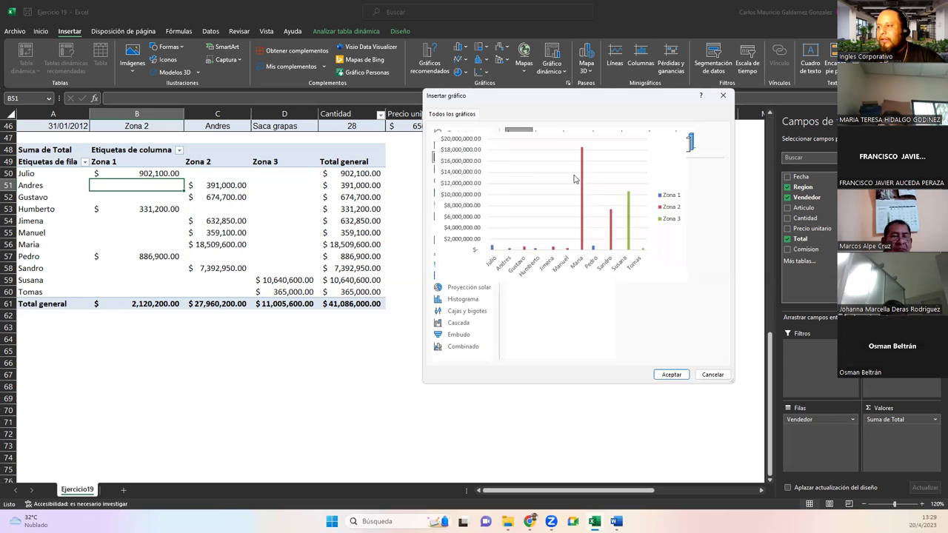
left_click(548, 142)
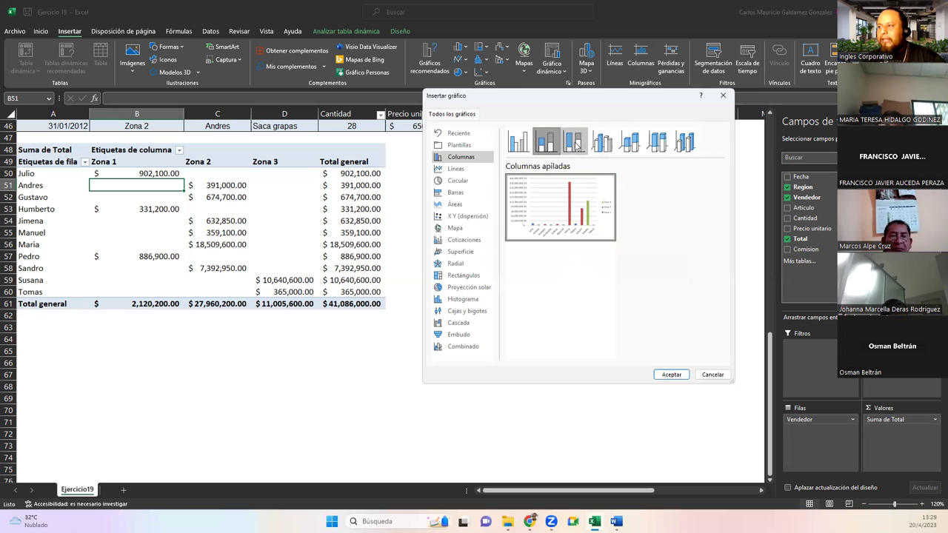
left_click(575, 143)
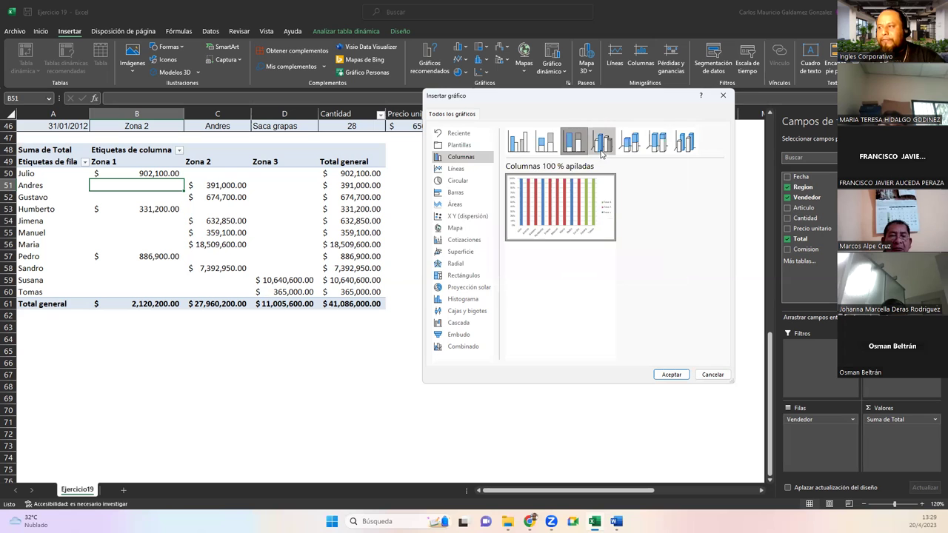
mouse_move(559, 211)
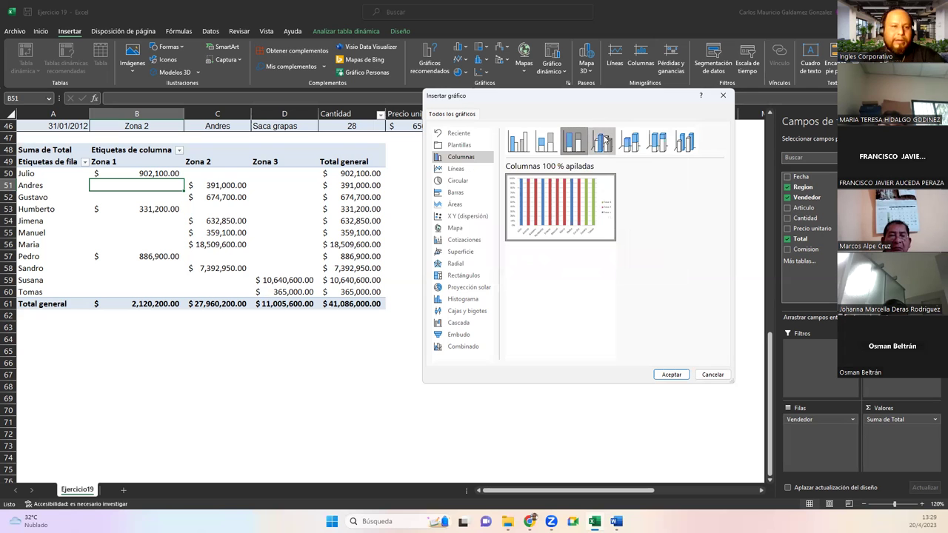
left_click(603, 141)
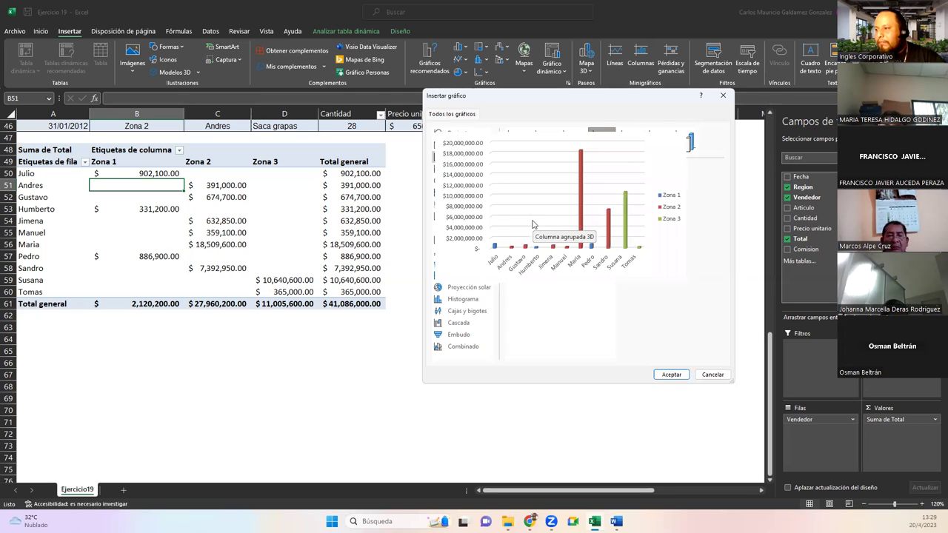
mouse_move(515, 228)
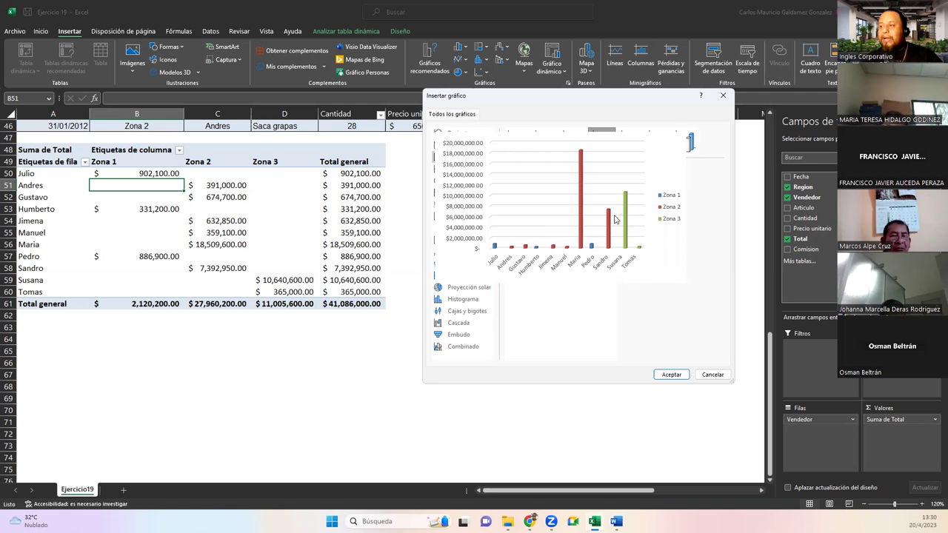
- Insert the pivot chart using the Columna 3D apilada chart type
left_click(633, 145)
mouse_move(572, 221)
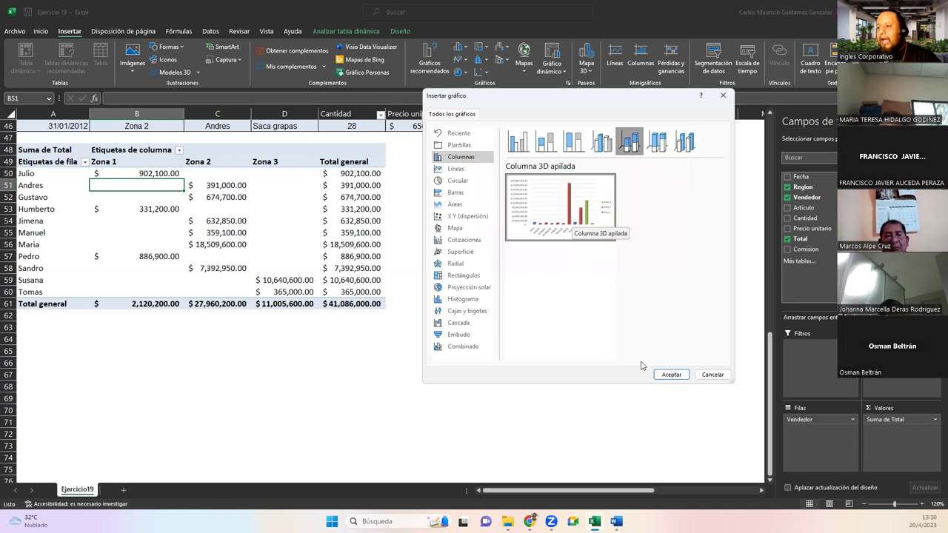
left_click(670, 374)
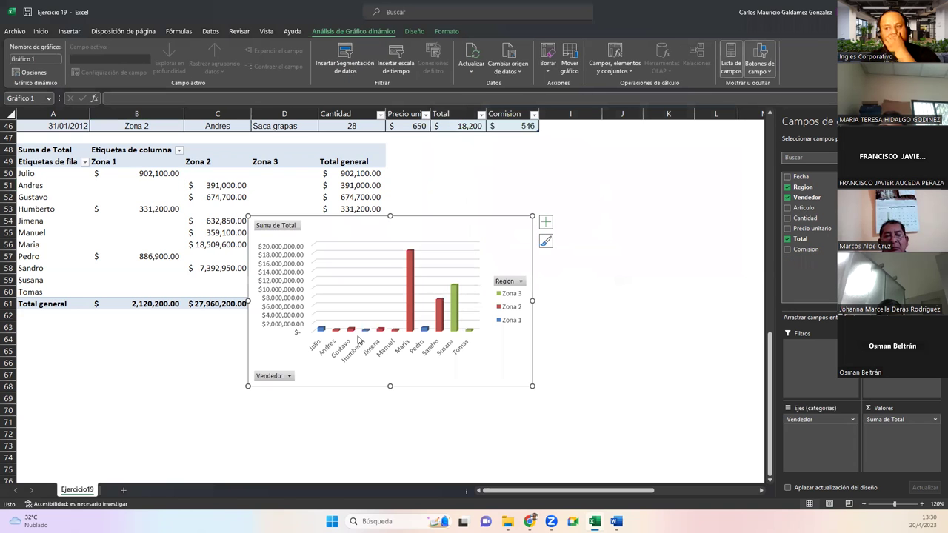
- Move the pivot chart beside the pivot table, narrow the field list and enlarge the chart to span about columns F to M, rows 48 to 69
mouse_move(364, 238)
left_mouse_down()
mouse_move(383, 413)
mouse_move(464, 150)
left_mouse_up()
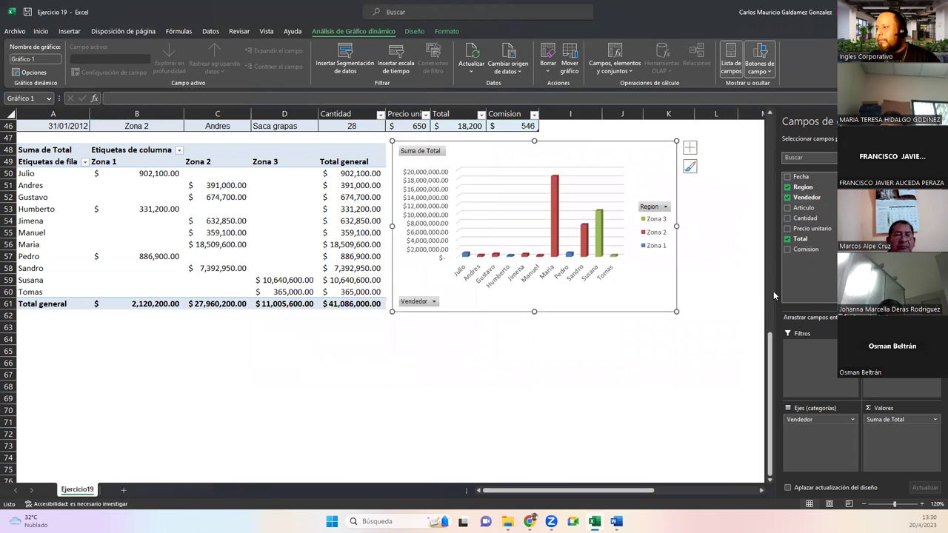
left_click_drag(774, 293, 816, 292)
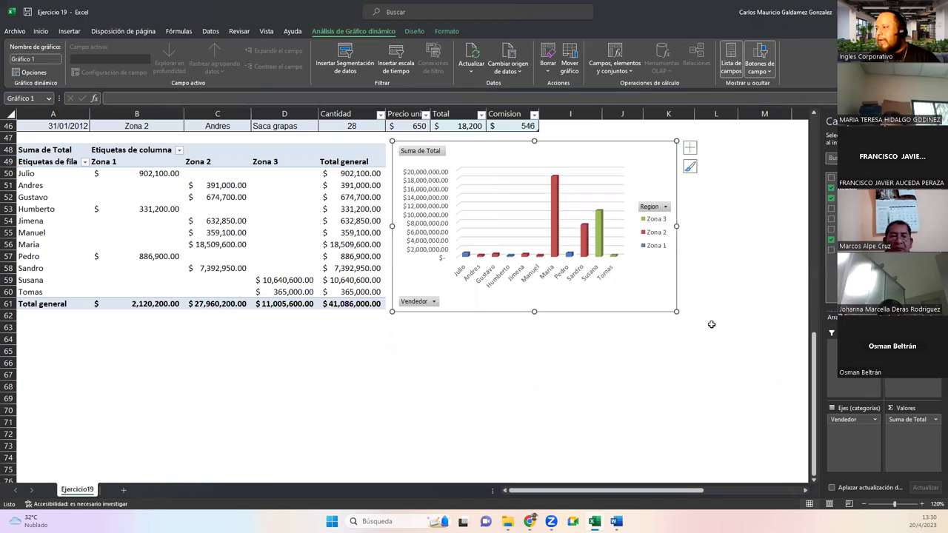
left_click_drag(676, 311, 796, 406)
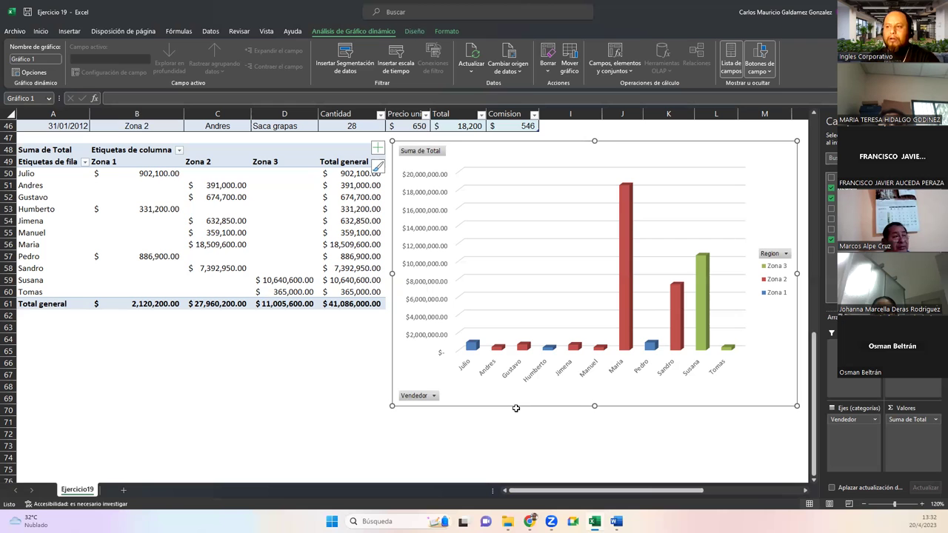
- Autofit the Precio unitario column of the stock table to its contents
scroll(150, 185, "up", 15)
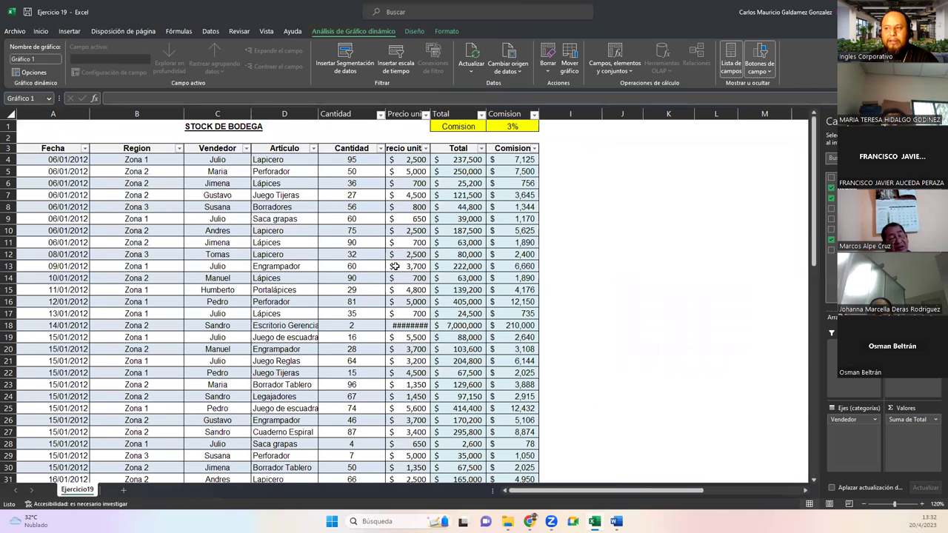
double_click(427, 113)
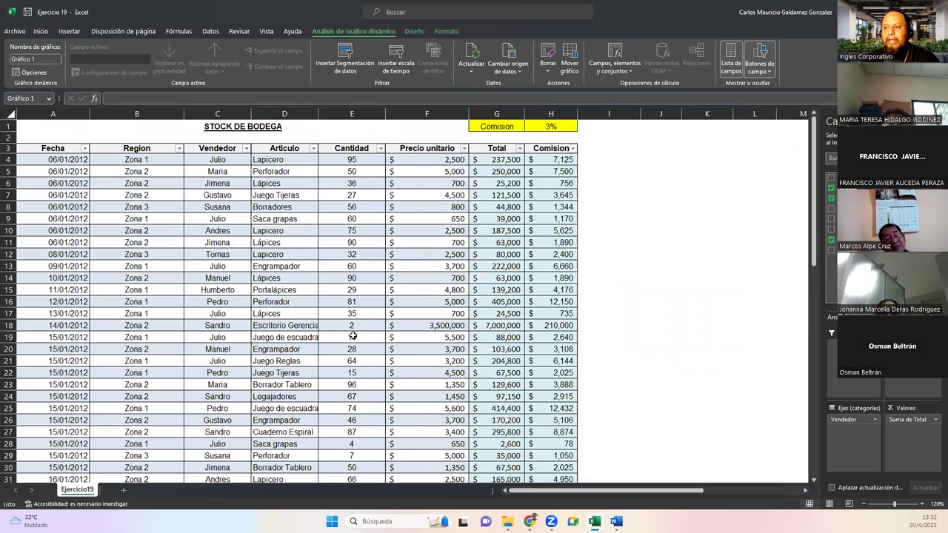
- Autofit the Articulo column of the stock table and set the Cantidad in E15, the Portalápices row, to 40
double_click(318, 113)
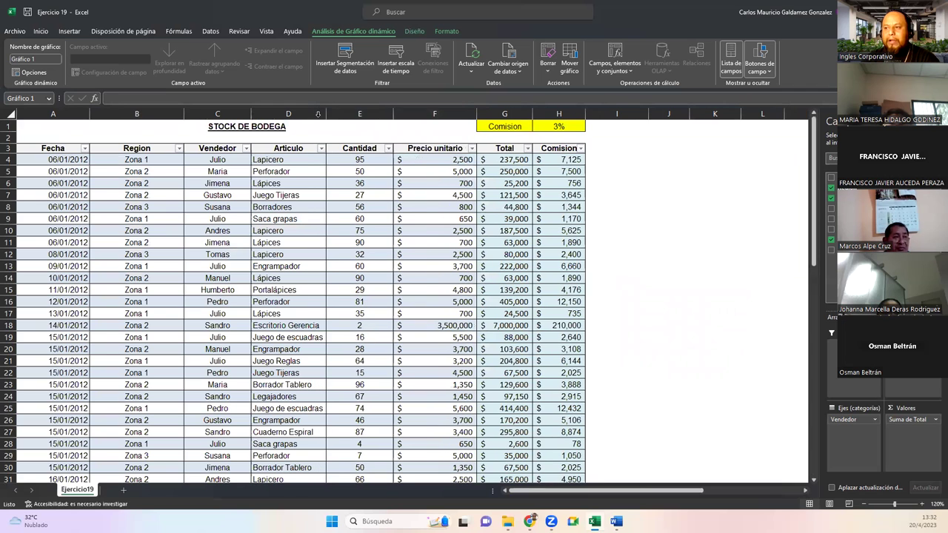
left_click(342, 290)
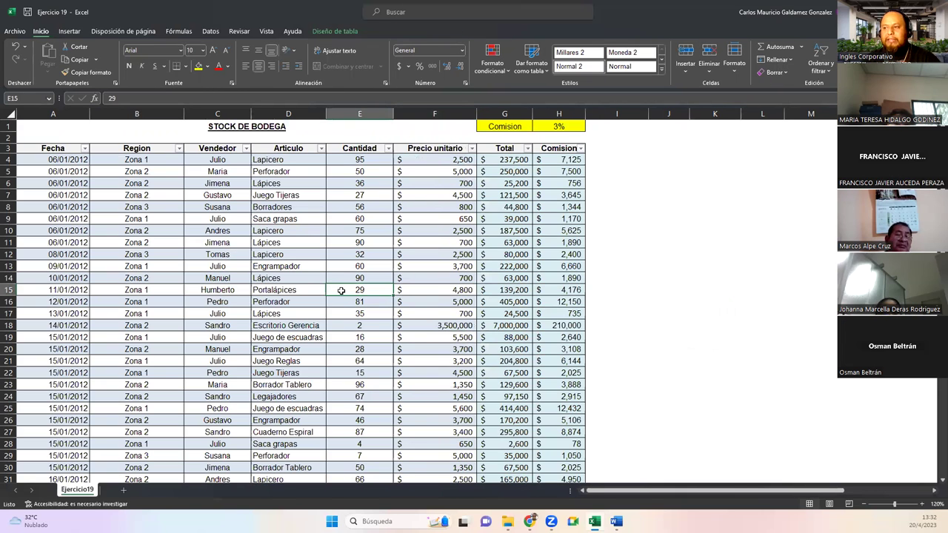
type("40")
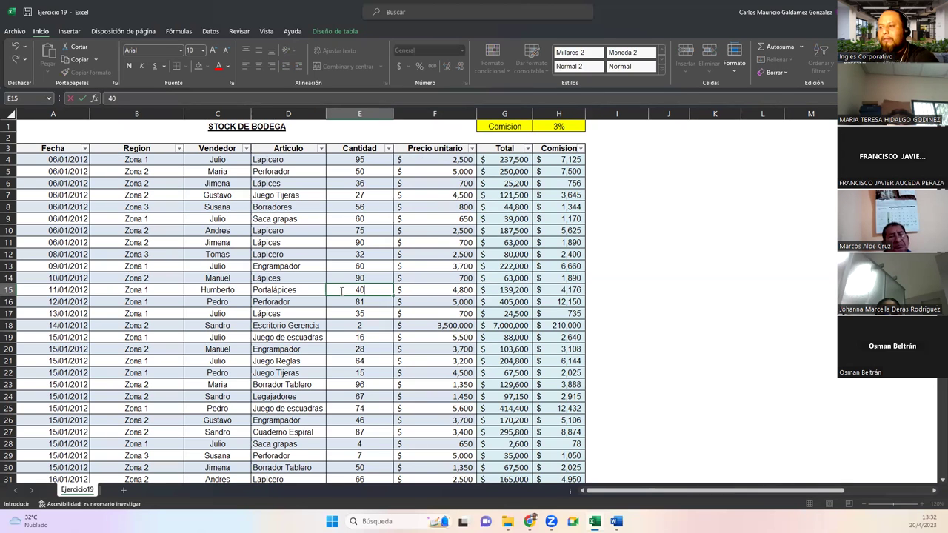
key("Return")
- Refresh the pivot table below the stock table so it picks up the changed quantity
scroll(299, 293, "down", 15)
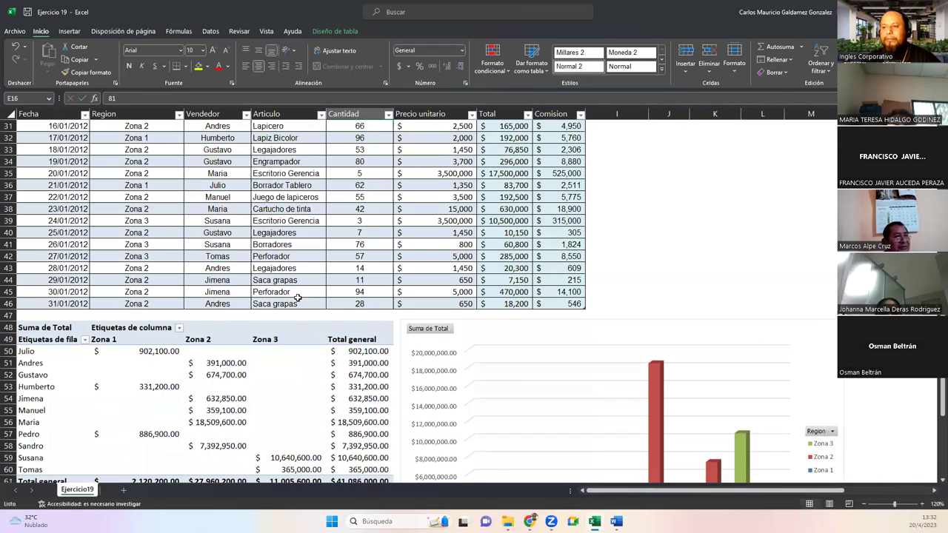
left_click(127, 231)
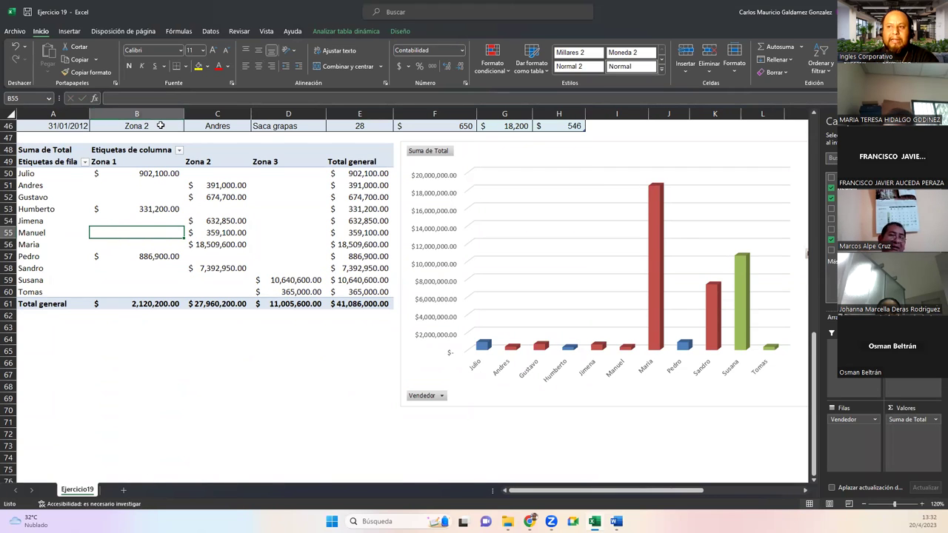
right_click(138, 233)
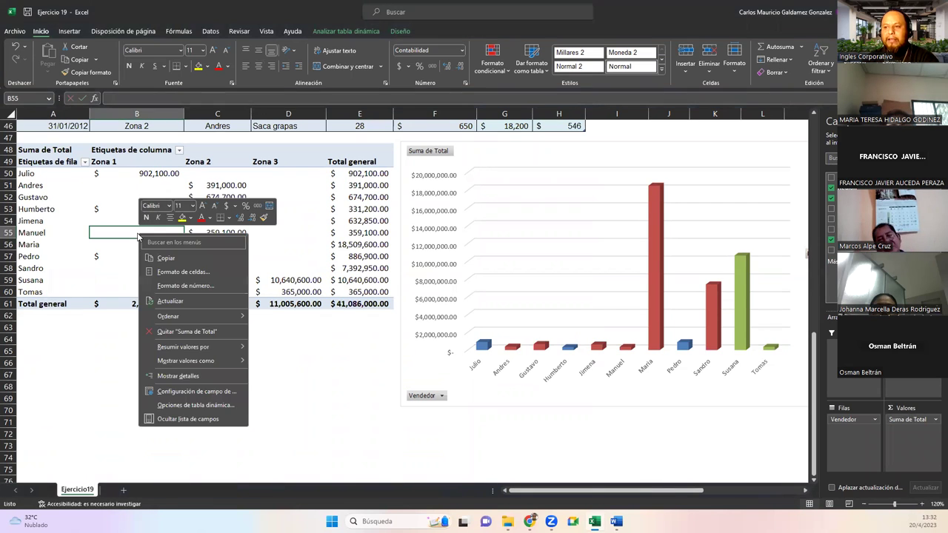
left_click(193, 302)
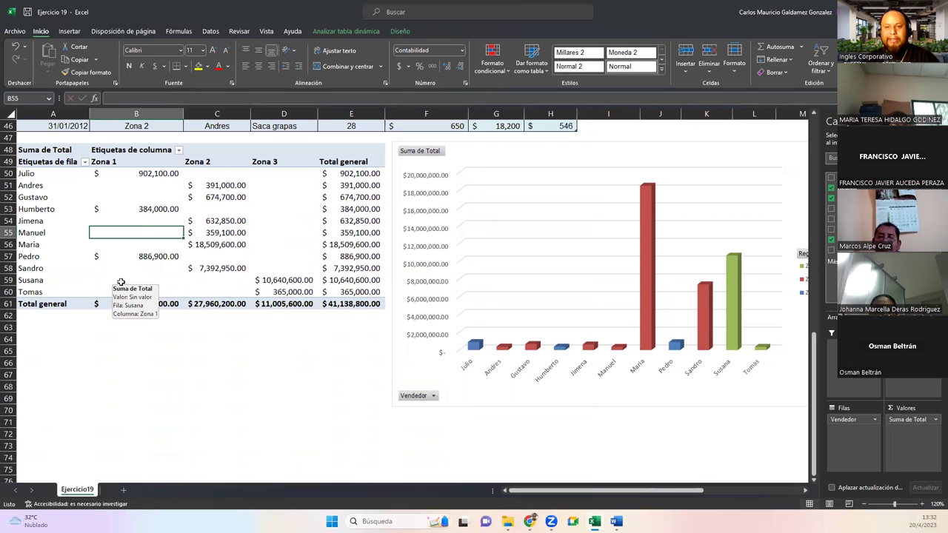
- Review the recalculated stock table and refresh the pivot table once more
scroll(182, 276, "up", 15)
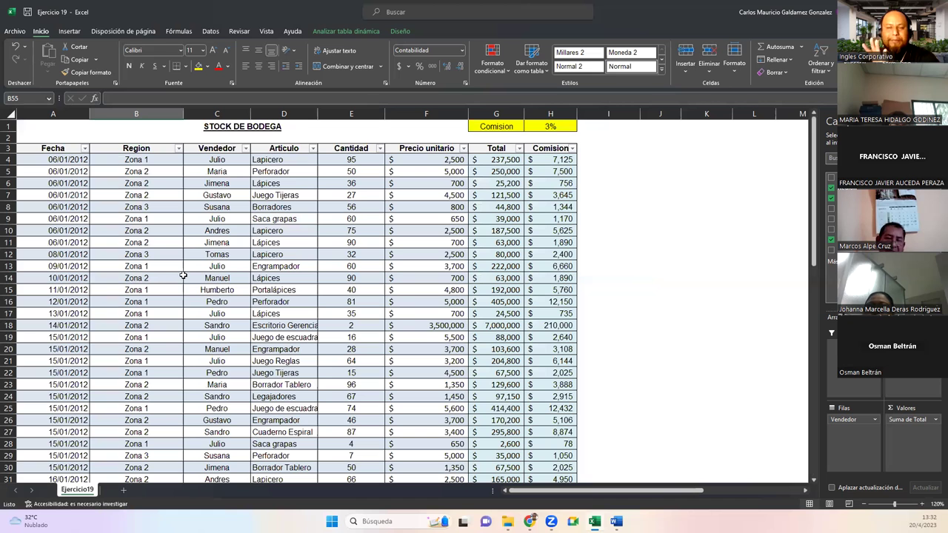
scroll(183, 275, "down", 15)
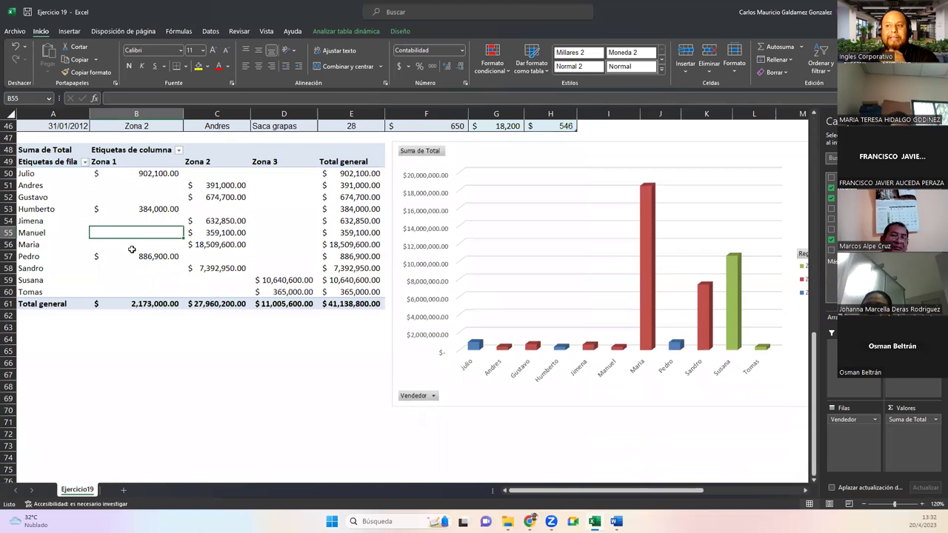
left_click(131, 248)
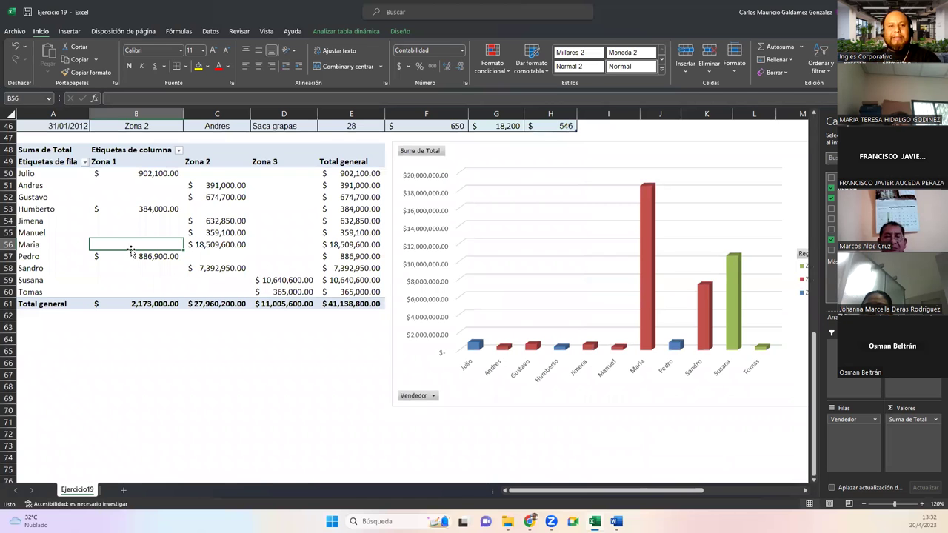
left_click(471, 154)
left_click(254, 188)
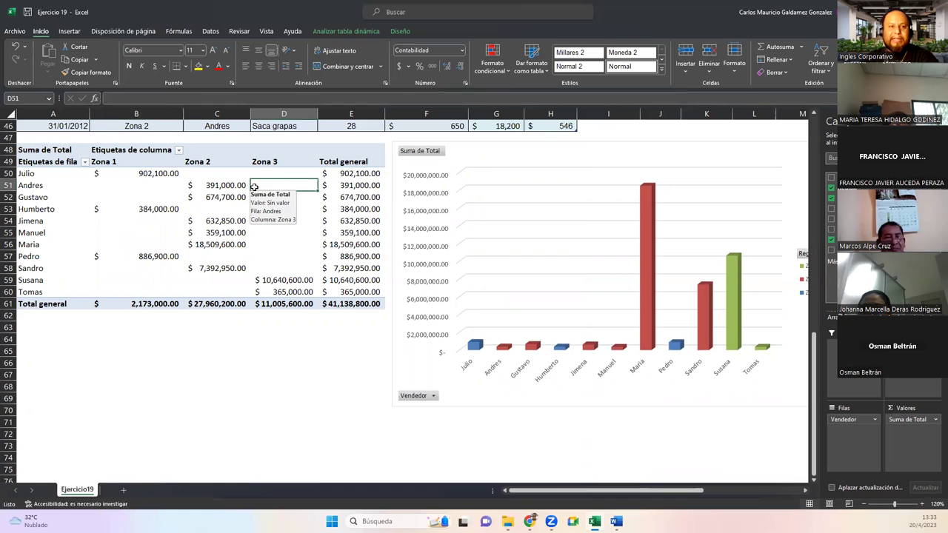
right_click(133, 220)
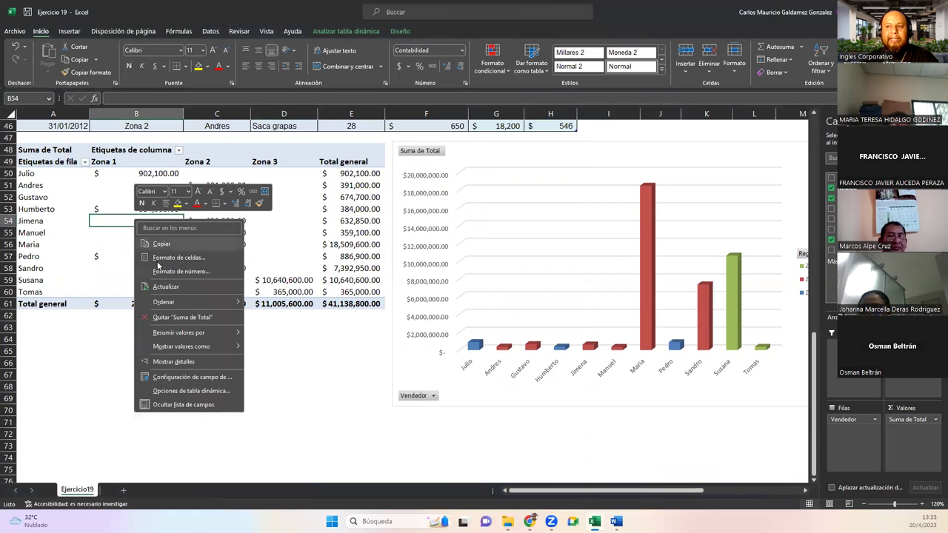
left_click(181, 288)
left_click(144, 254)
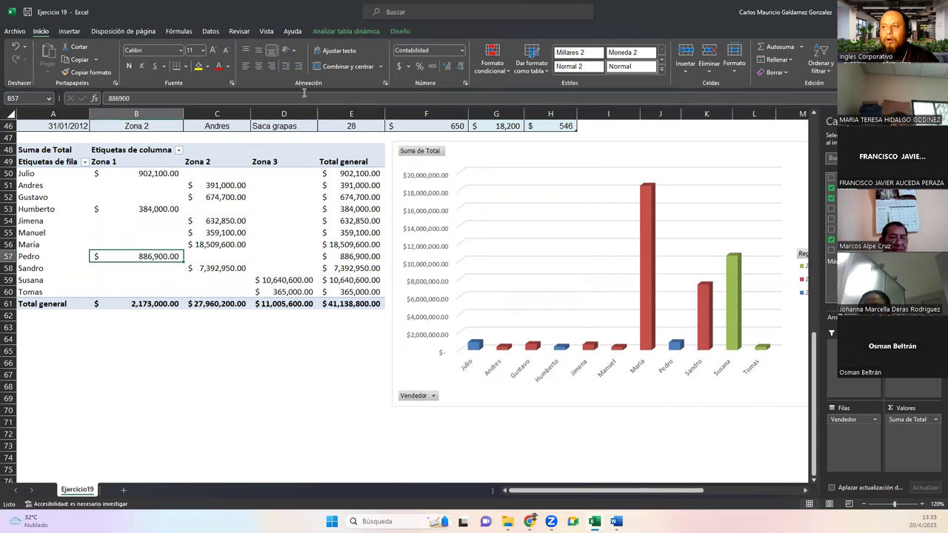
- Show the pivot table analysis tools and review the sales values in B50:E60
left_click(347, 30)
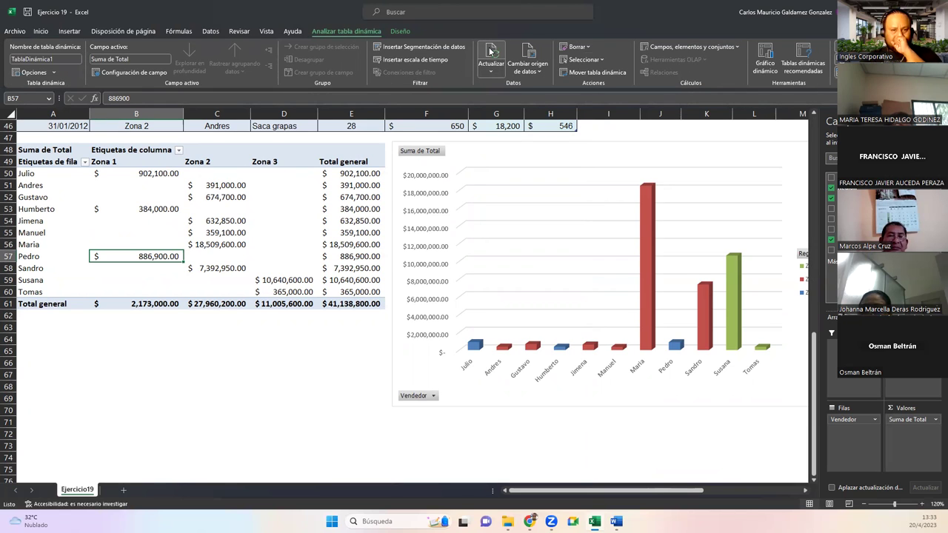
left_click(156, 216)
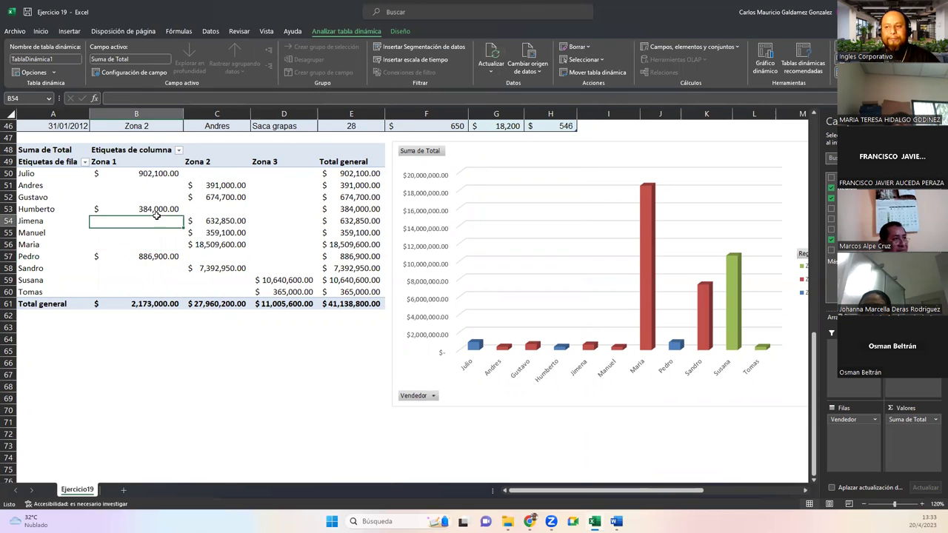
left_click(121, 268)
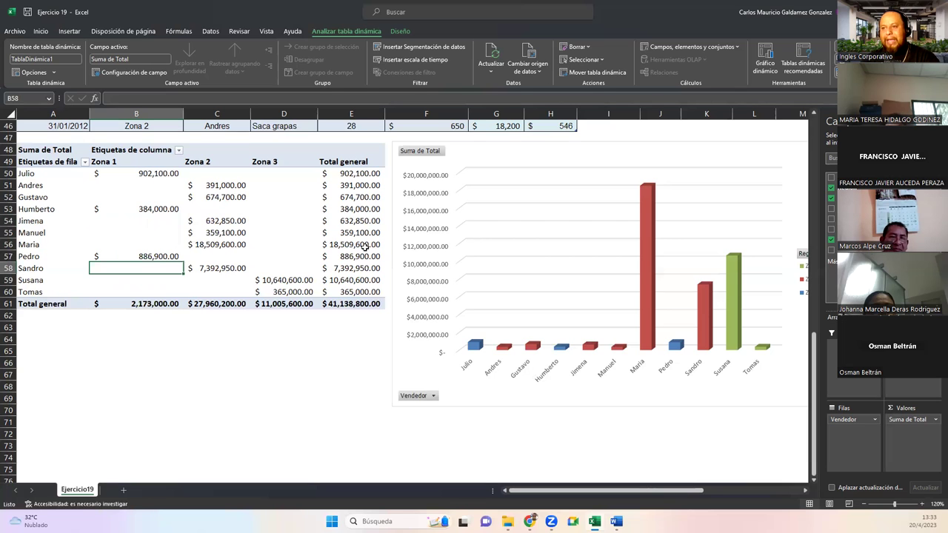
left_click(81, 175)
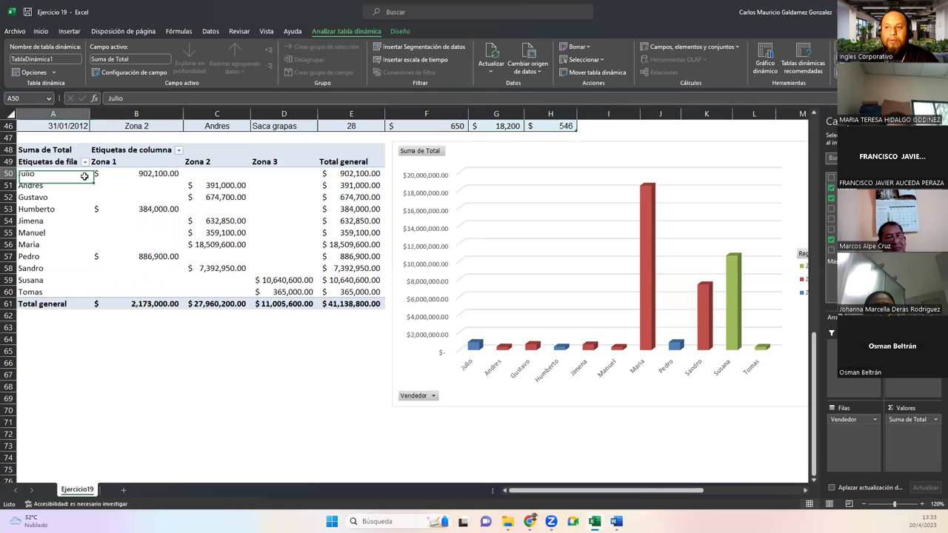
left_click_drag(117, 176, 348, 294)
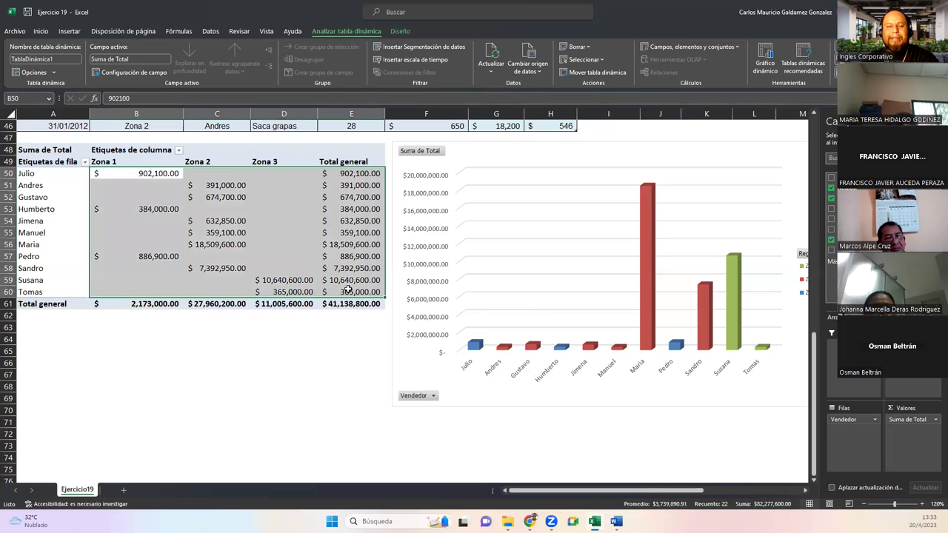
left_click(279, 270)
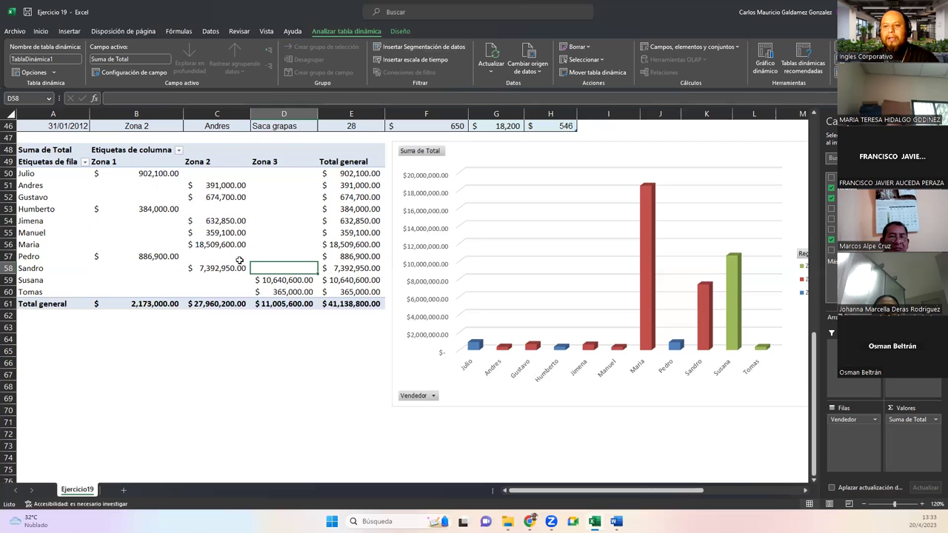
- Insert a slicer for the Articulo field and place it below the pivot table at about B62 to C75
left_click(151, 217)
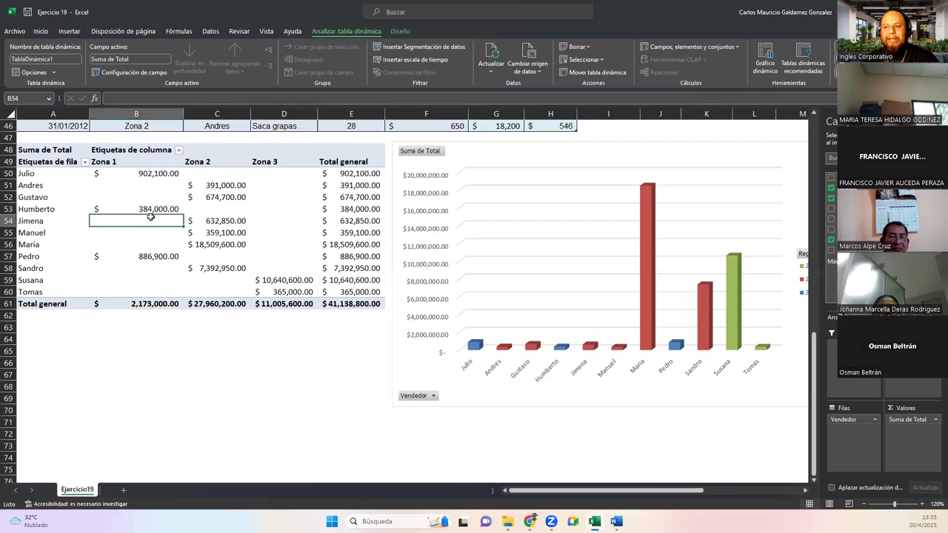
left_click(396, 46)
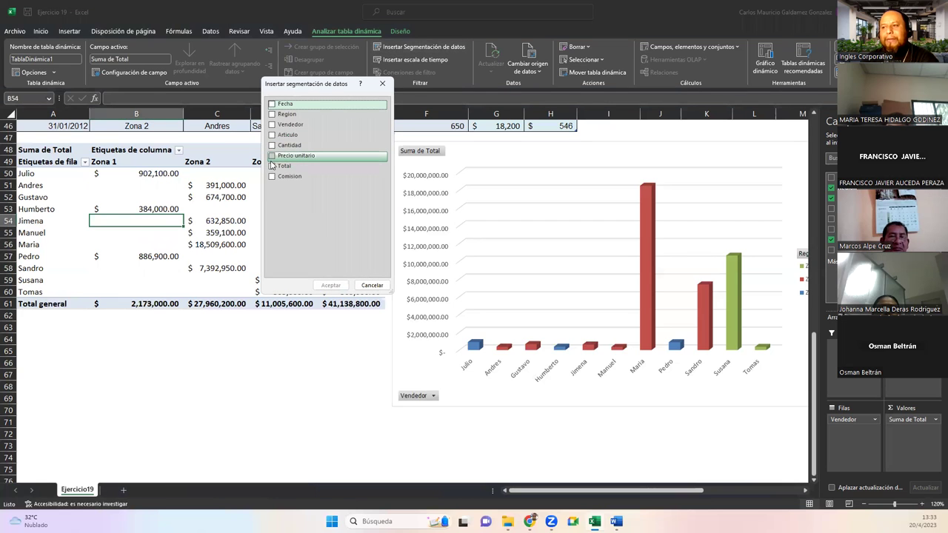
left_click(271, 137)
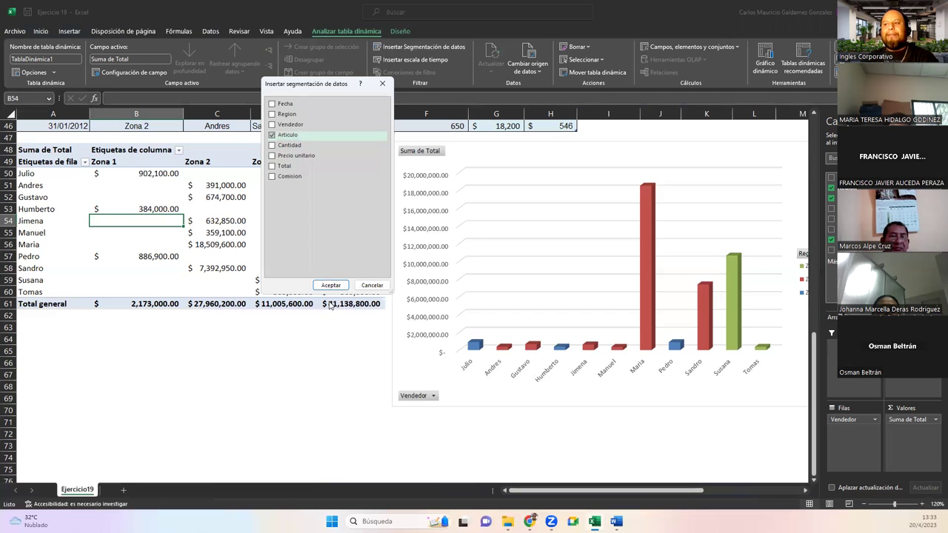
left_click(327, 286)
left_click_drag(402, 236, 122, 324)
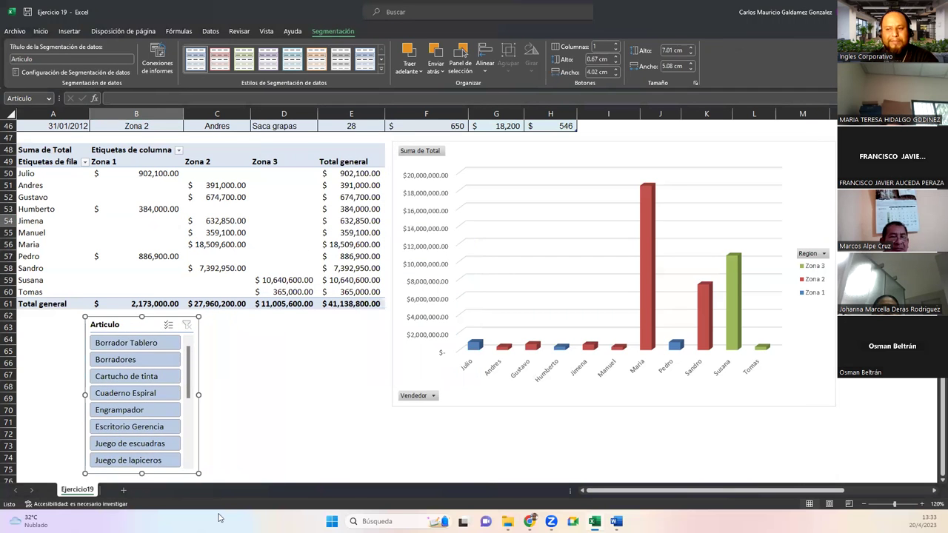
- Filter the pivot table one article at a time by Borrador Tablero, Borradores, Cartucho de tinta, Cuaderno Espiral, Engrampador and Escritorio Gerencia
left_click_drag(188, 415, 190, 355)
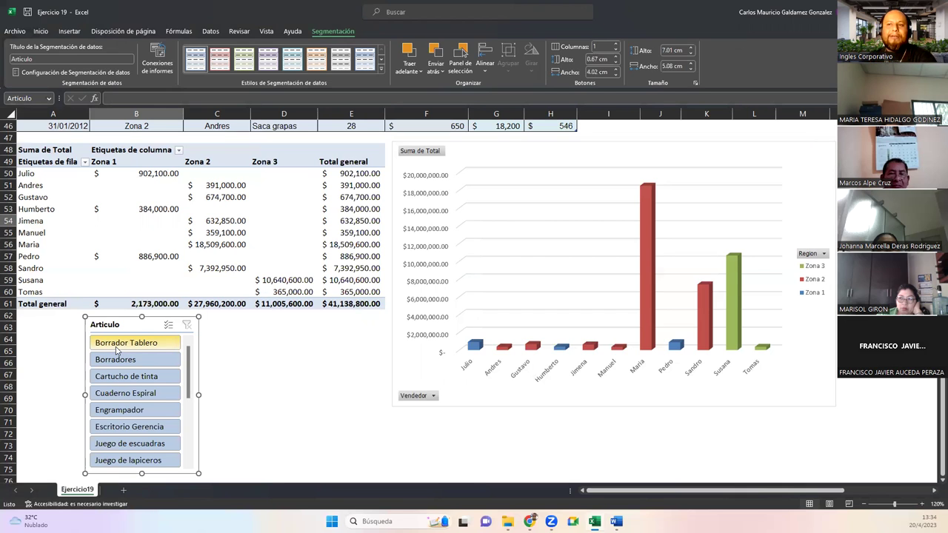
left_click(116, 344)
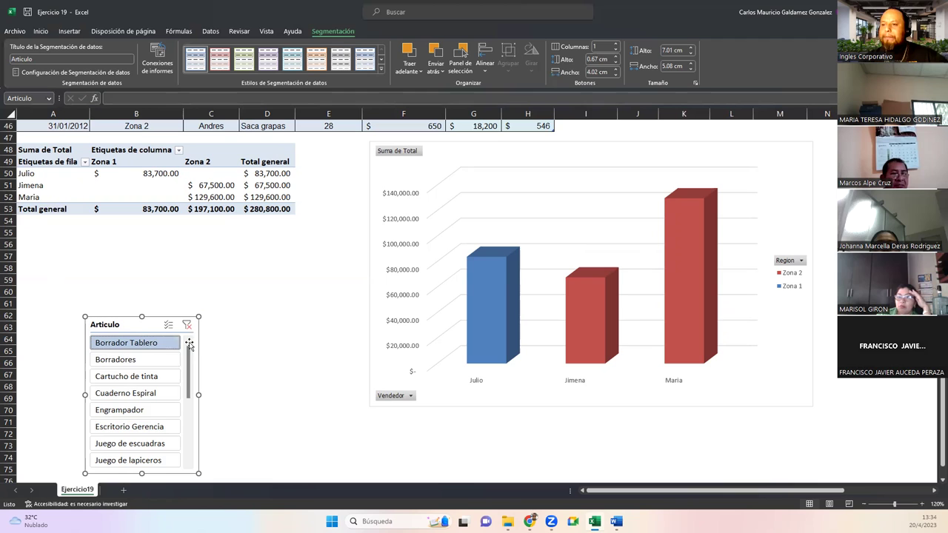
left_click(130, 359)
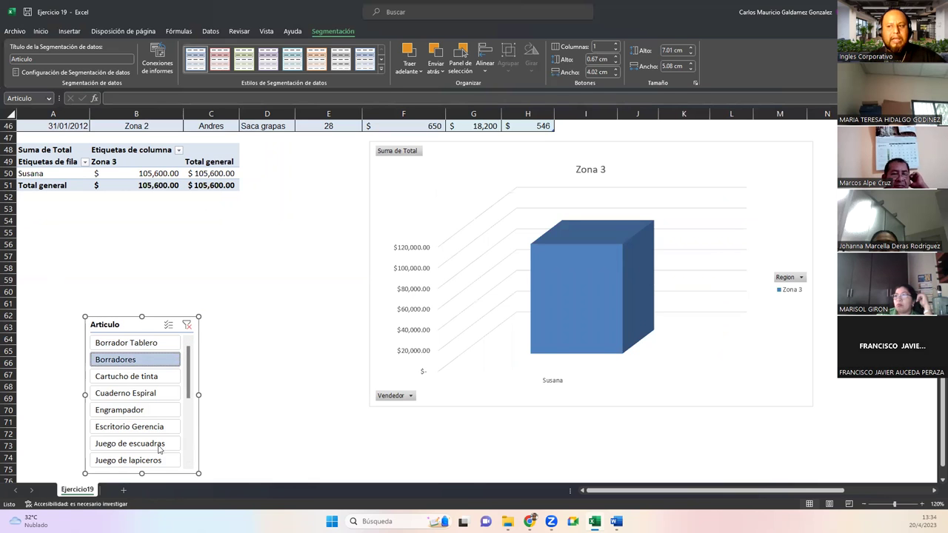
left_click(128, 378)
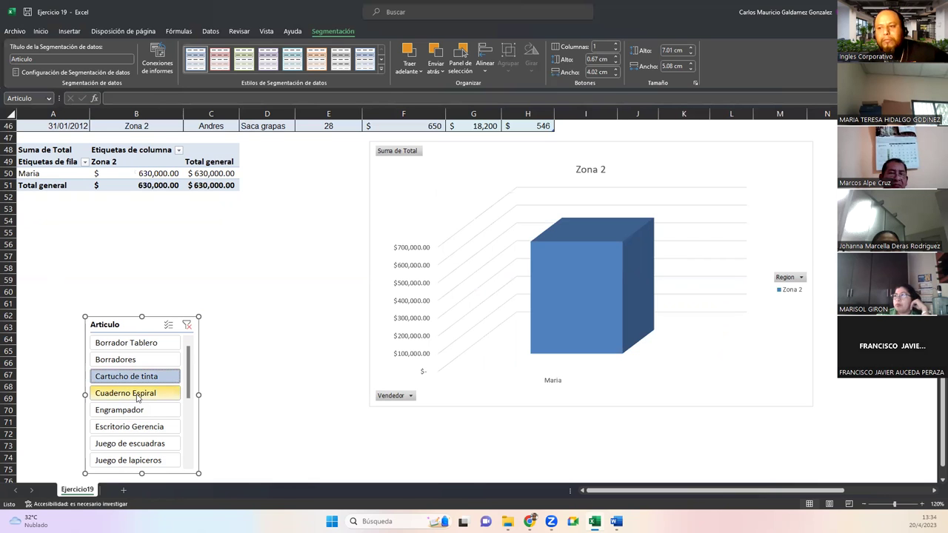
left_click(137, 399)
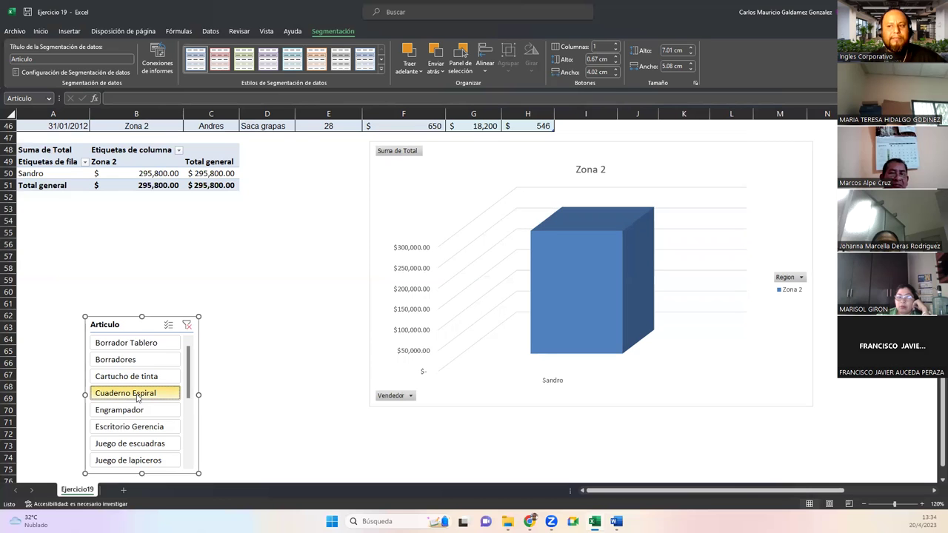
left_click(142, 415)
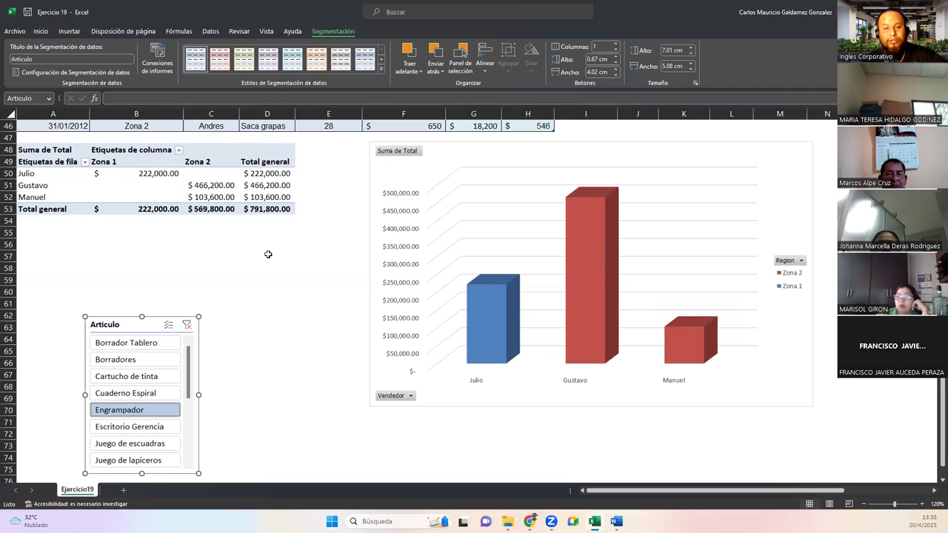
left_click(124, 432)
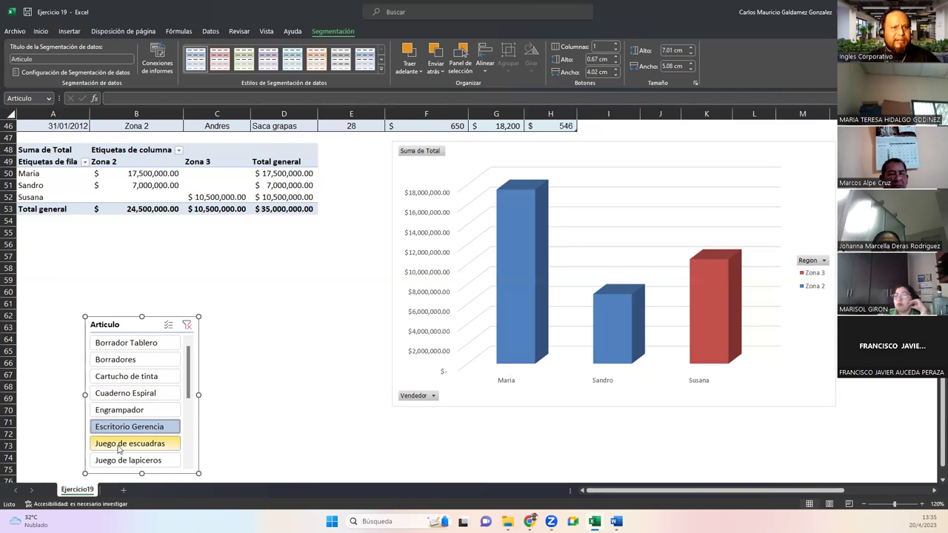
- Filter by all articles from Borrador Tablero through Engrampador together, and clear the Articulo slicer filter
left_click(125, 343)
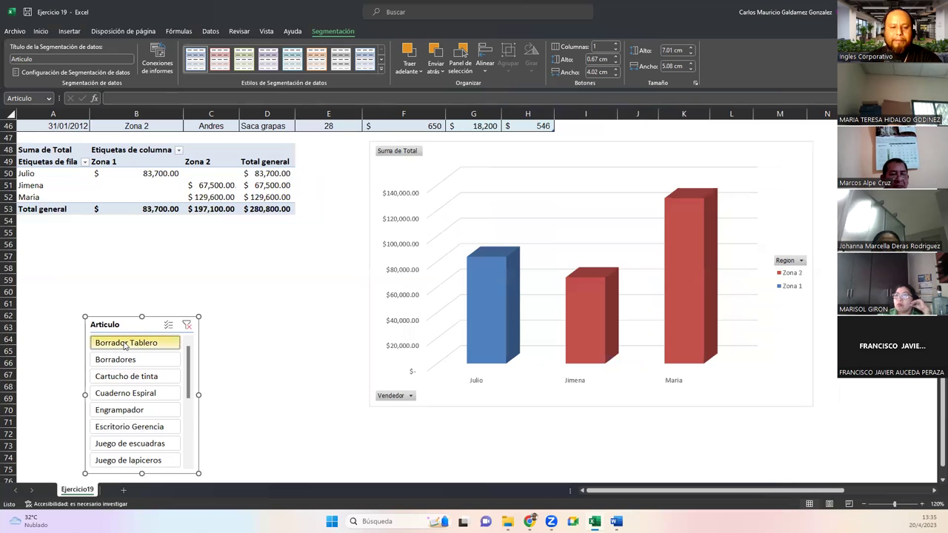
left_click(126, 411, "shift")
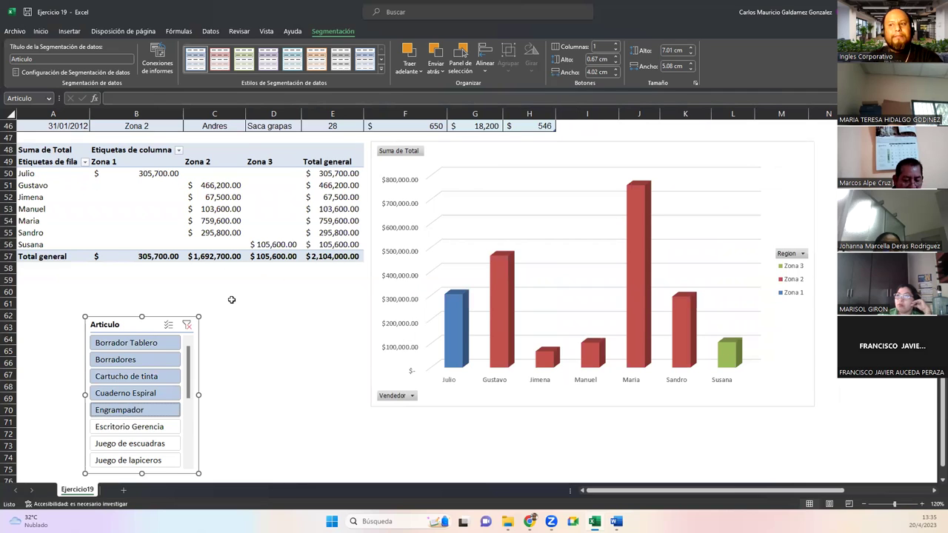
left_click(187, 325)
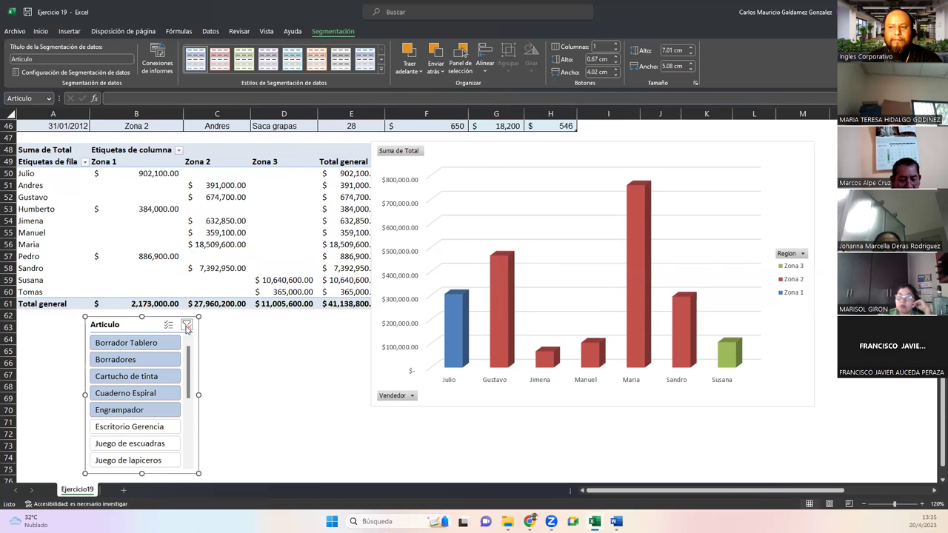
- Move the Articulo slicer so it starts under column A, just below the pivot table
left_click(275, 365)
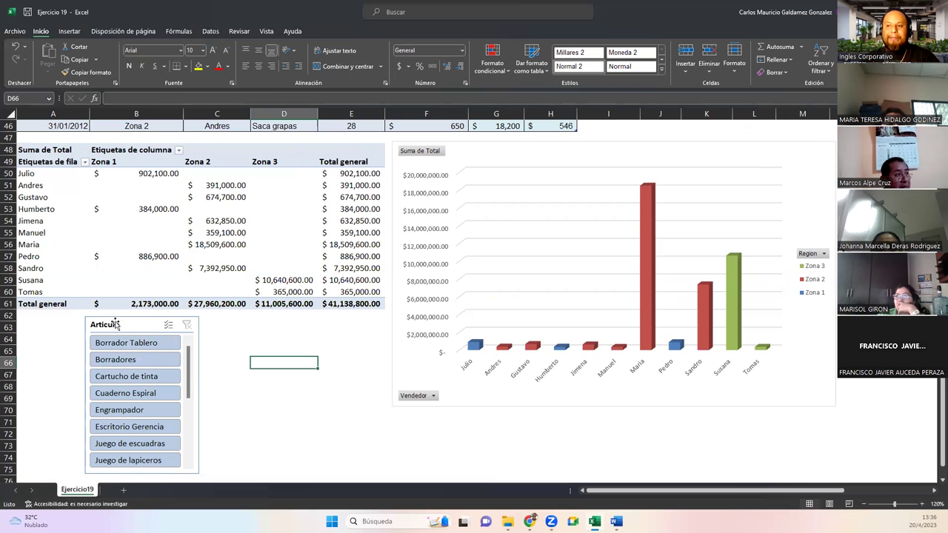
left_click_drag(122, 324, 66, 324)
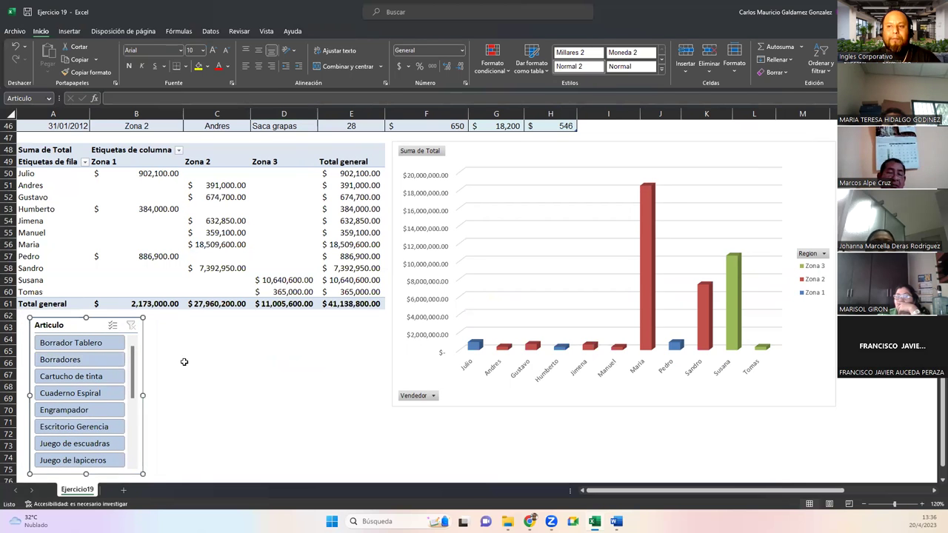
- Insert a timeline for the Fecha field and place it beside the Articulo slicer at about B63 to E70
left_click(342, 33)
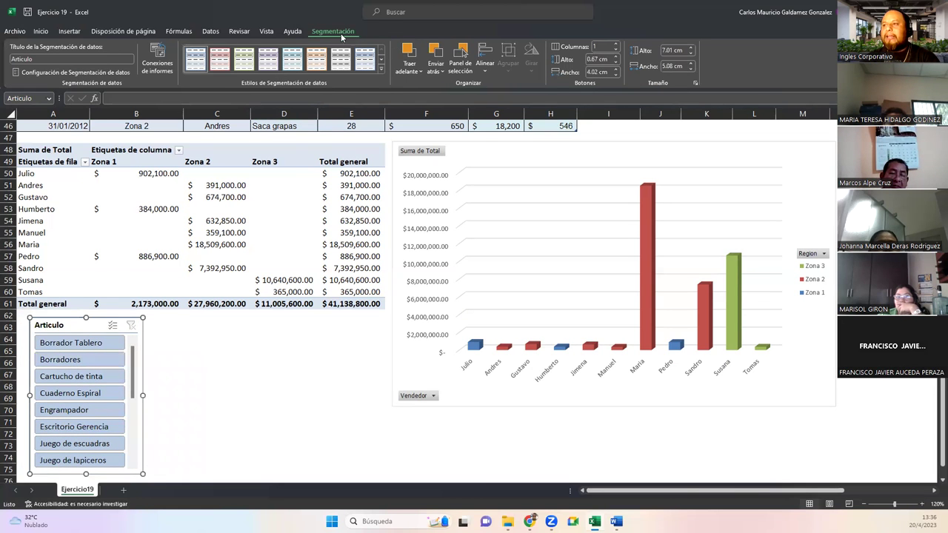
left_click(224, 255)
left_click(355, 34)
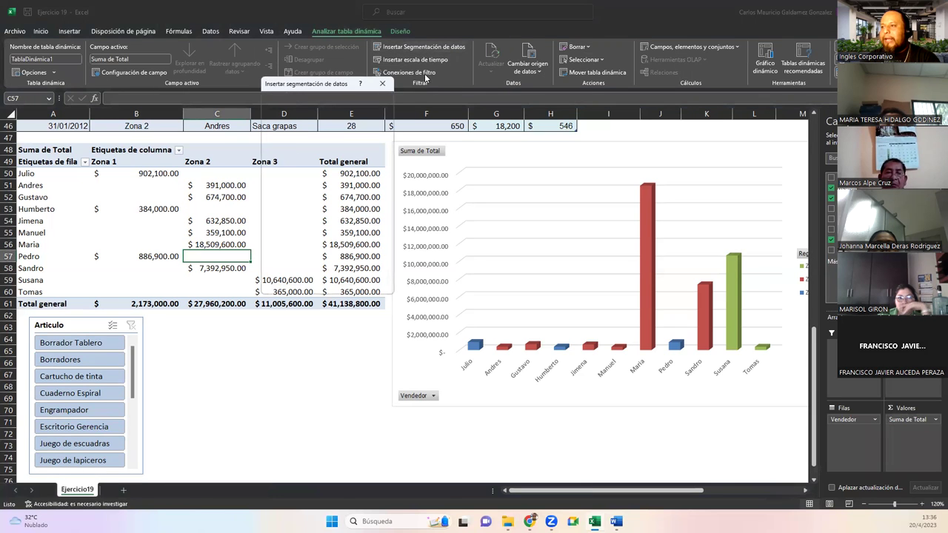
left_click(382, 84)
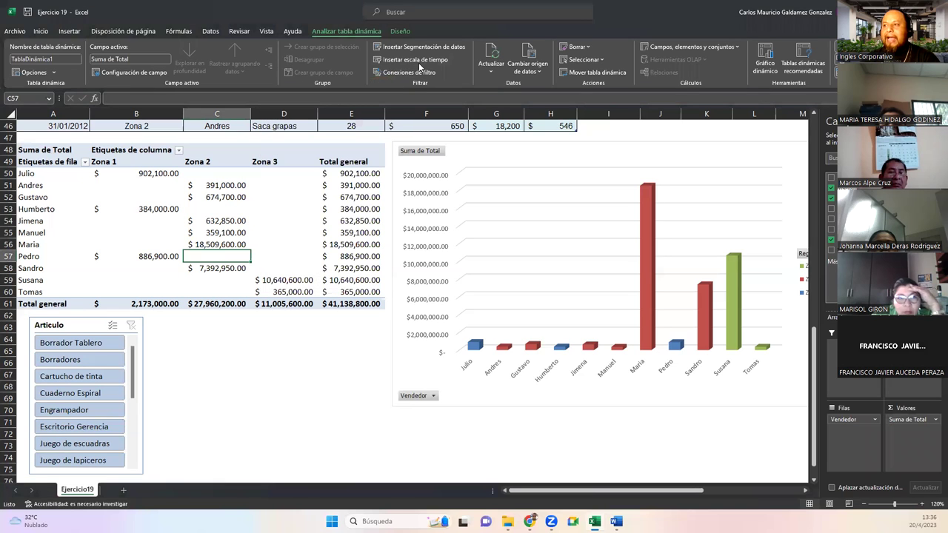
left_click(378, 59)
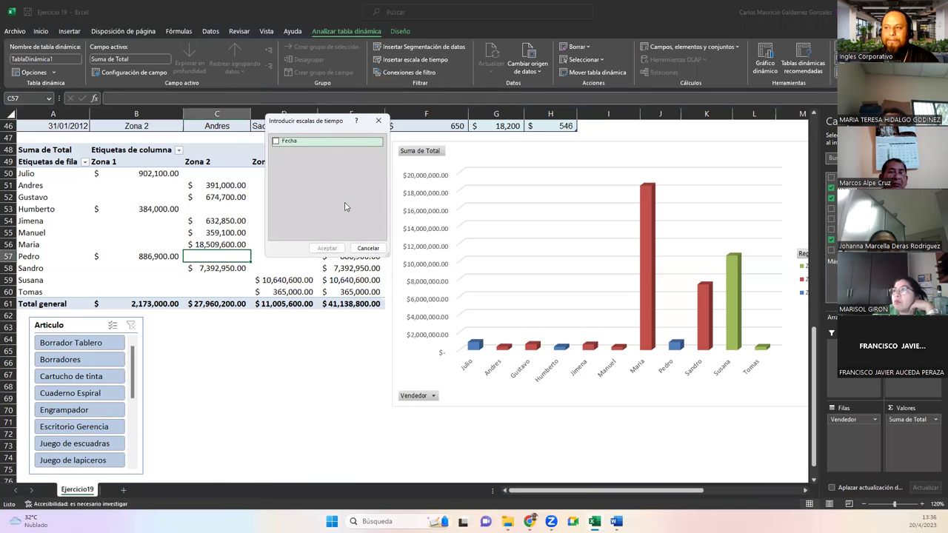
left_click(276, 140)
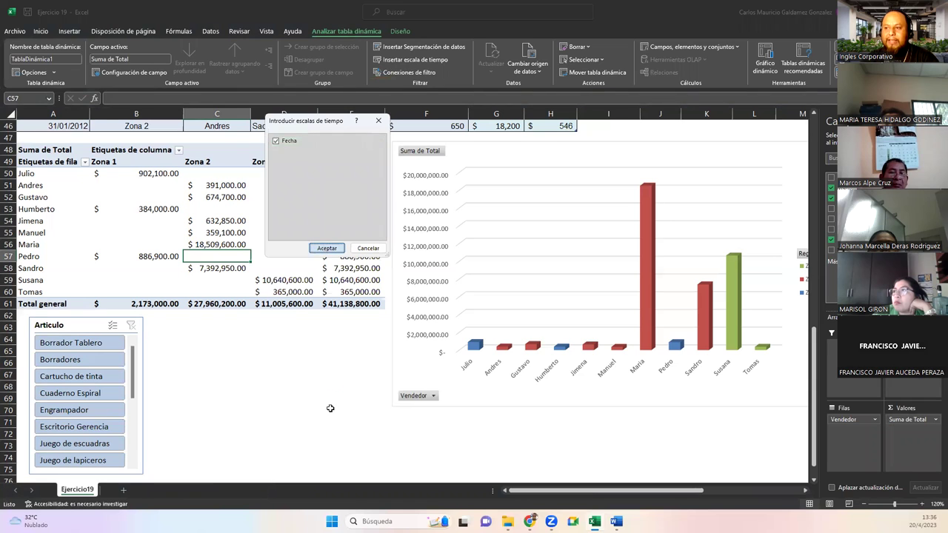
key("Return")
left_click_drag(311, 267, 151, 332)
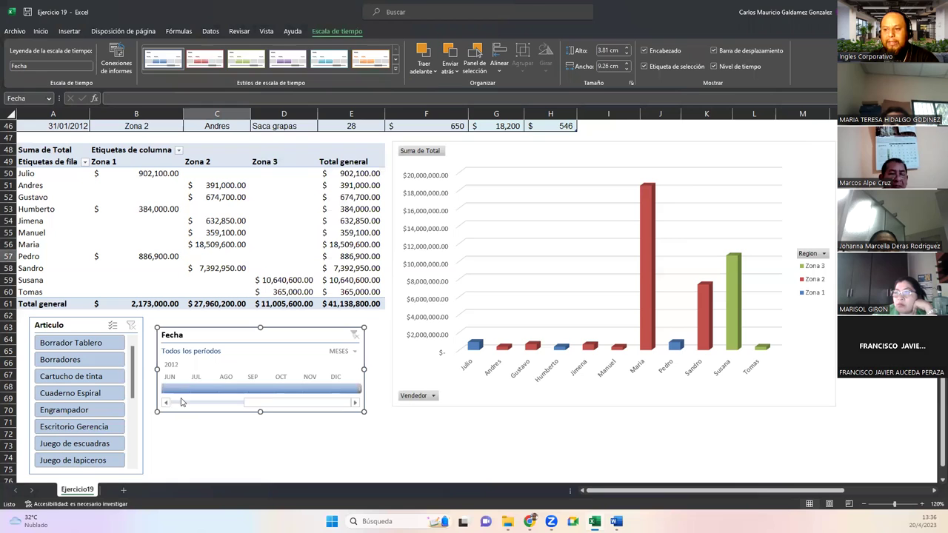
- Filter the pivot table by month with the Fecha timeline: January 2012, February 2012, and January 2012 again
left_click(189, 404)
left_click(181, 390)
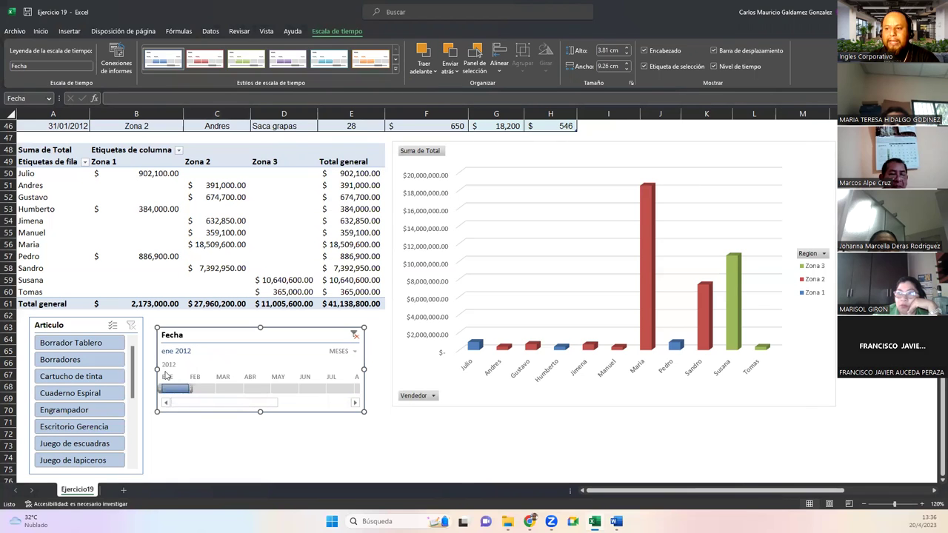
left_click(200, 390)
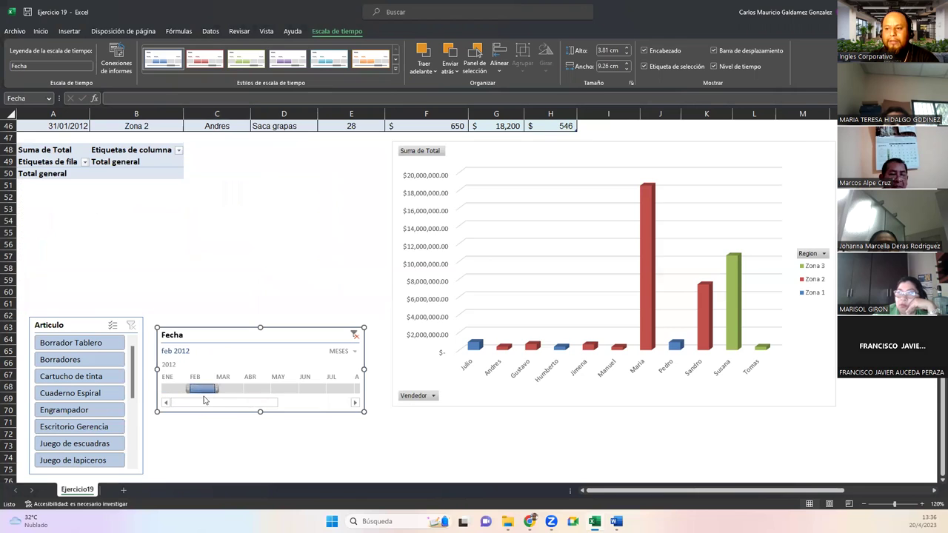
left_click(180, 388)
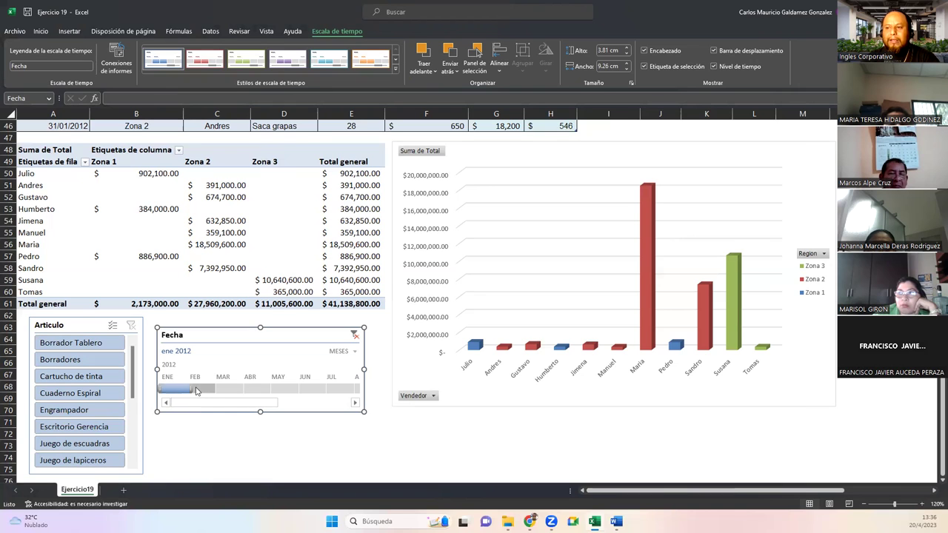
- Switch the Fecha timeline to days and filter it to 1 through 11 January 2012
left_click(342, 354)
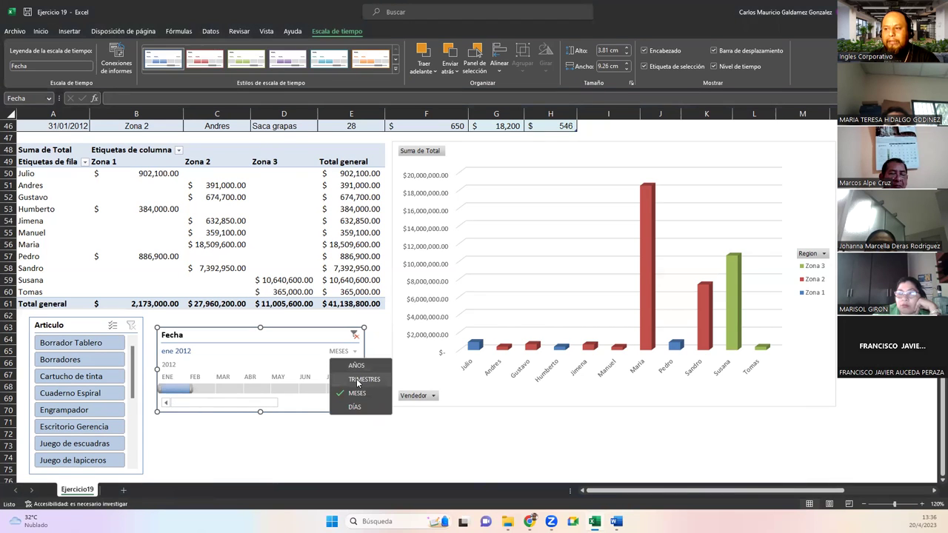
left_click(357, 411)
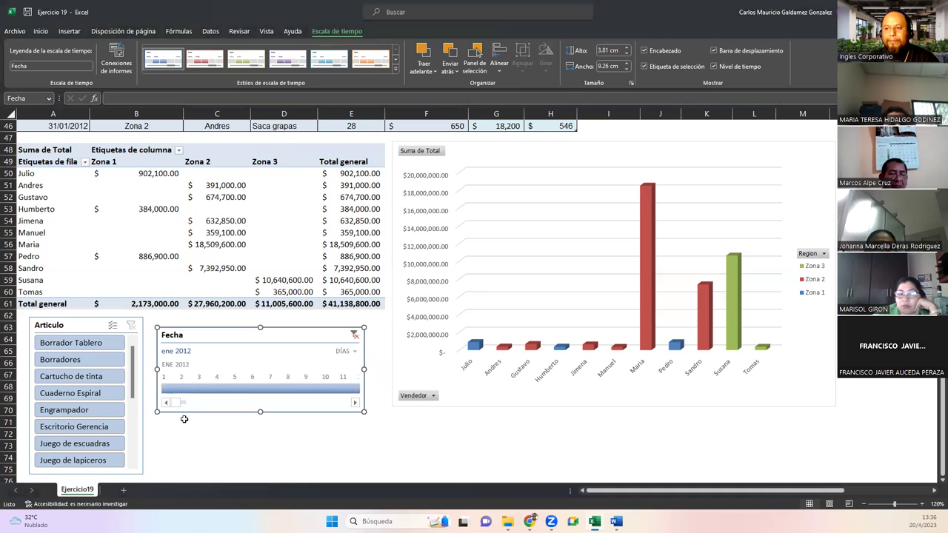
left_click(169, 390)
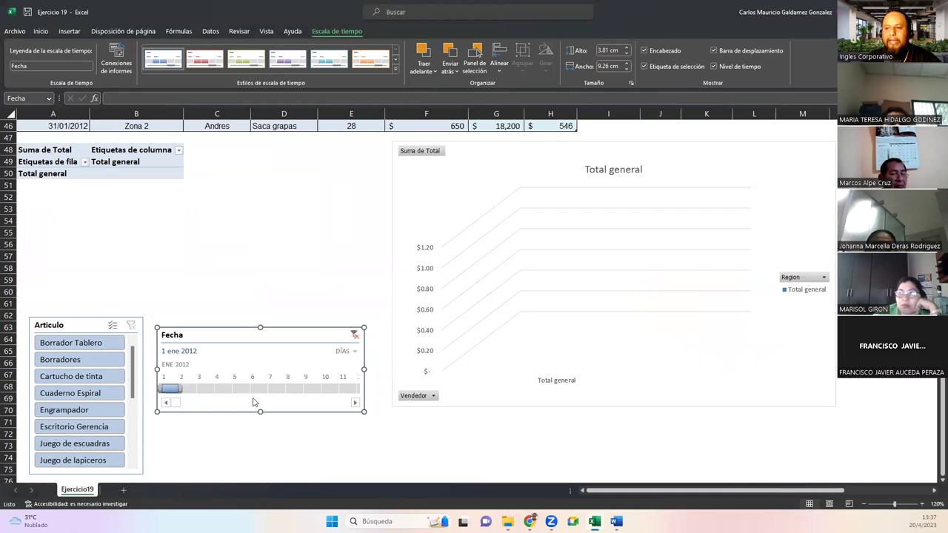
left_click(345, 390, "shift")
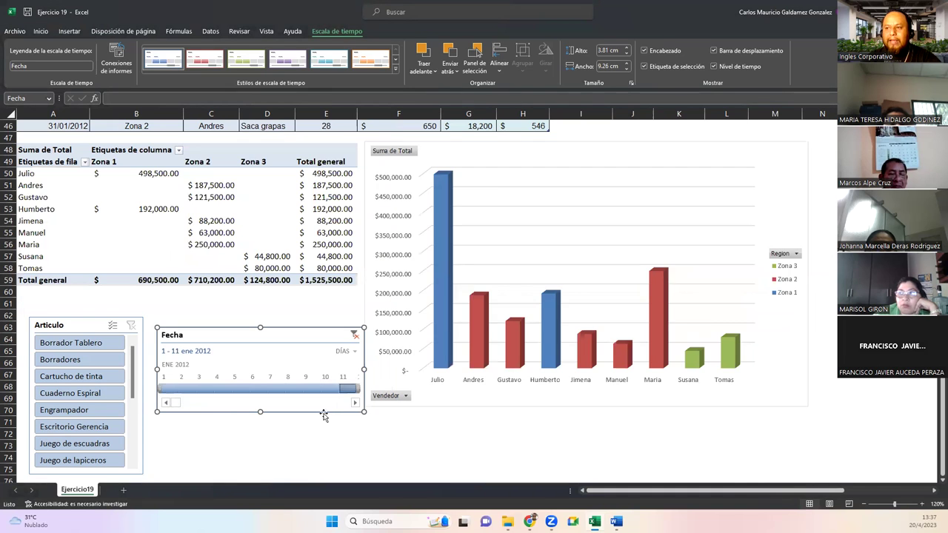
- Extend the Fecha timeline range through 31 January 2012 and shorten it gradually to 1 through 21 January
left_click(353, 403)
left_click(354, 402)
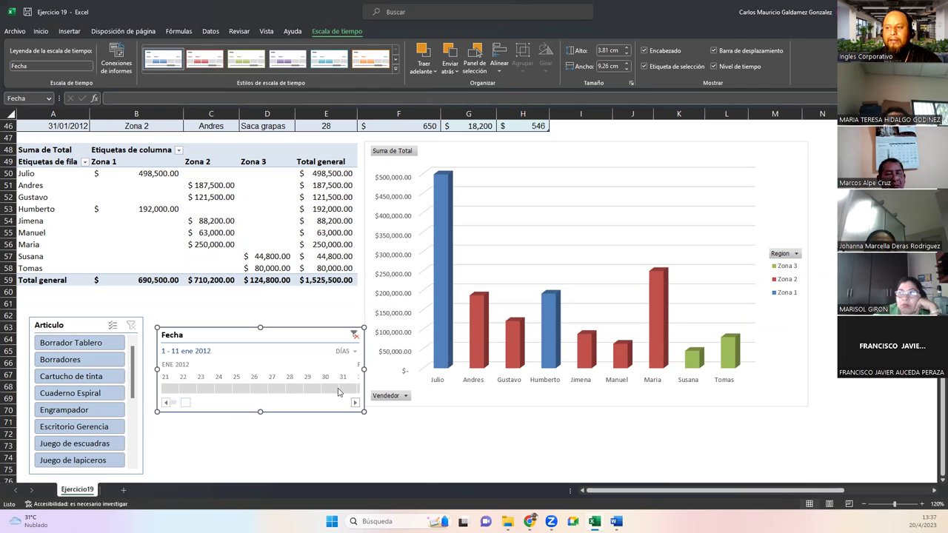
left_click(338, 391, "shift")
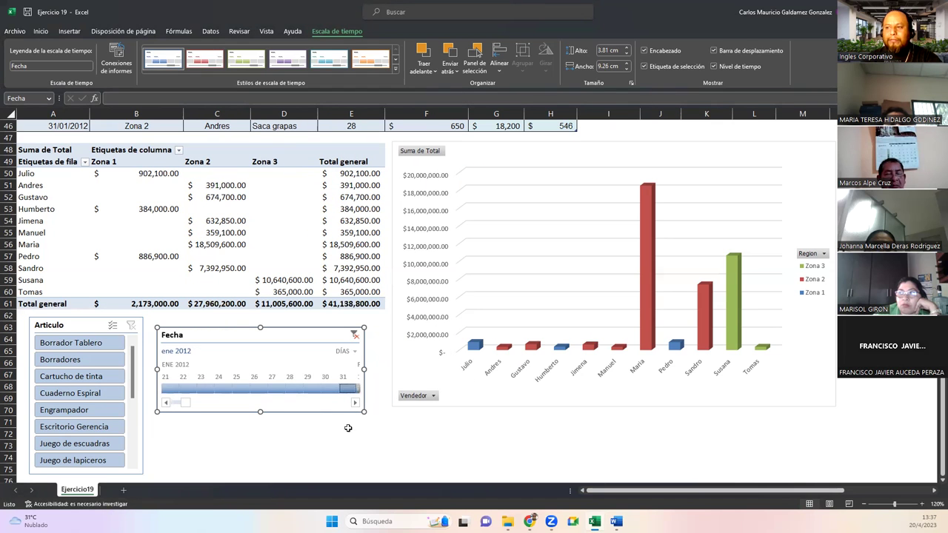
left_click(289, 392, "shift")
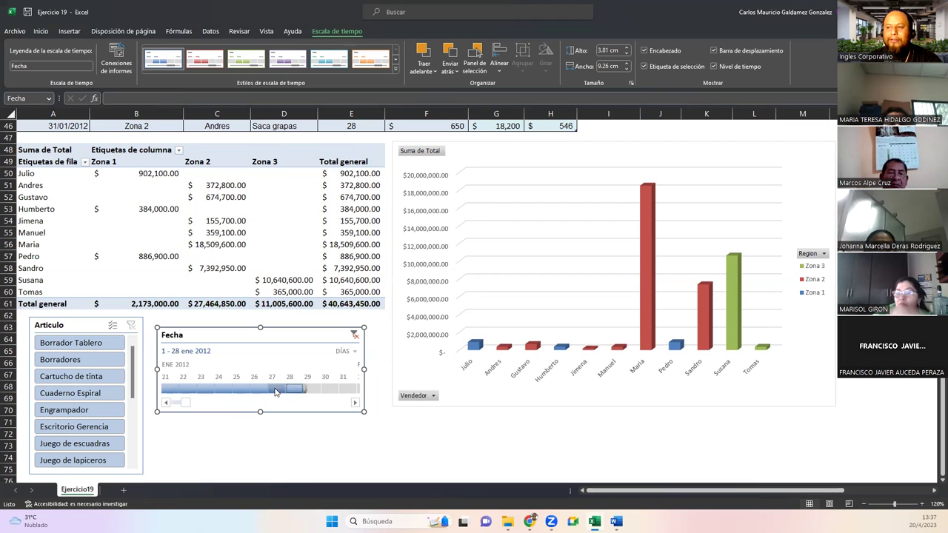
left_click(255, 392, "shift")
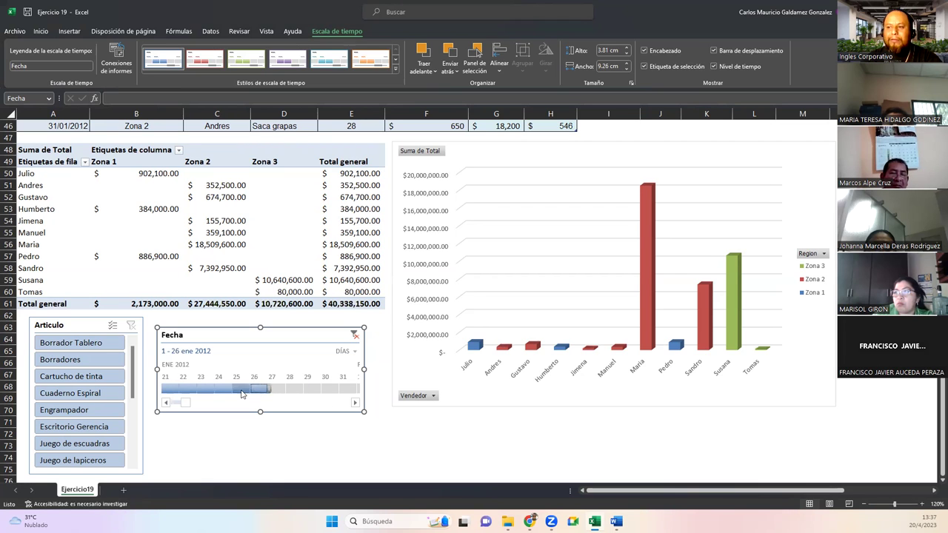
left_click(224, 391, "shift")
left_click(180, 390, "shift")
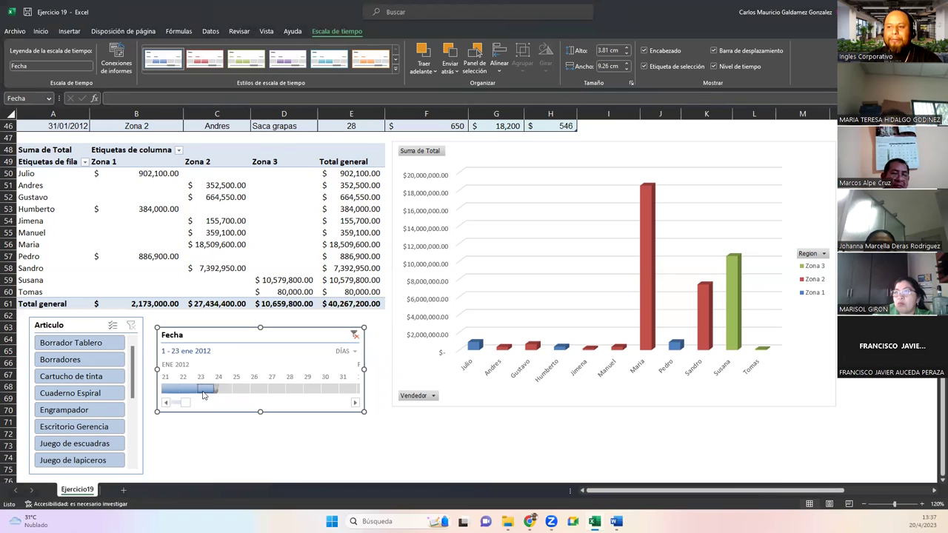
left_click(169, 389, "shift")
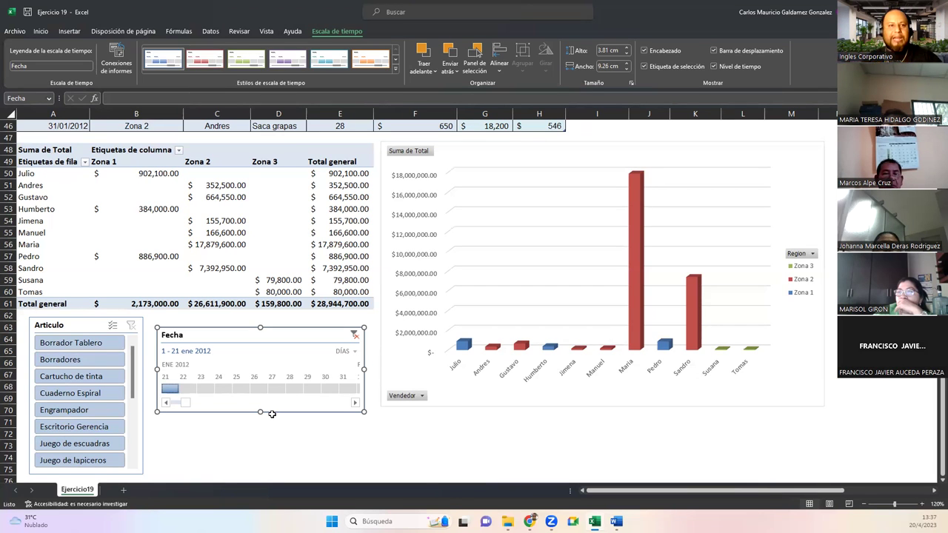
- Review the STOCK DE BODEGA source table and refresh the pivot table from it
left_click(182, 219)
scroll(251, 252, "up", 15)
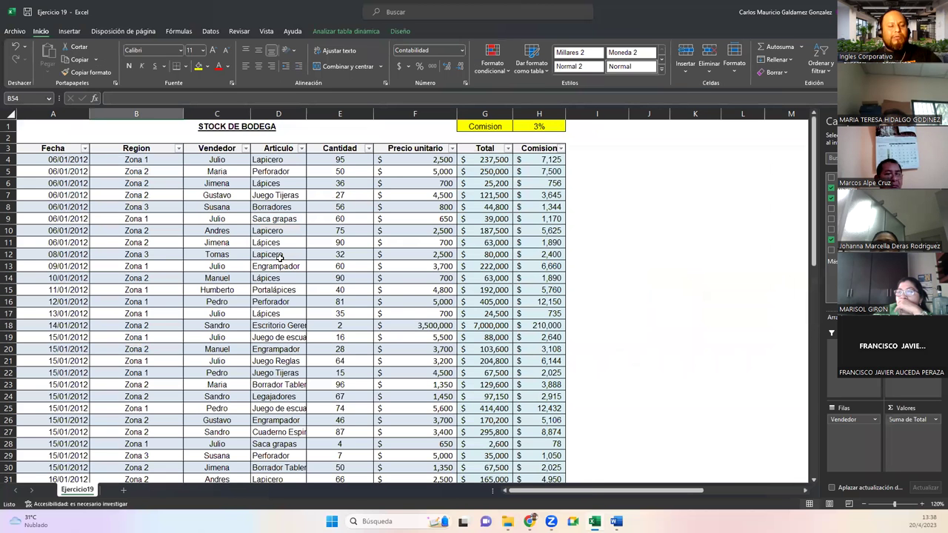
scroll(280, 256, "down", 15)
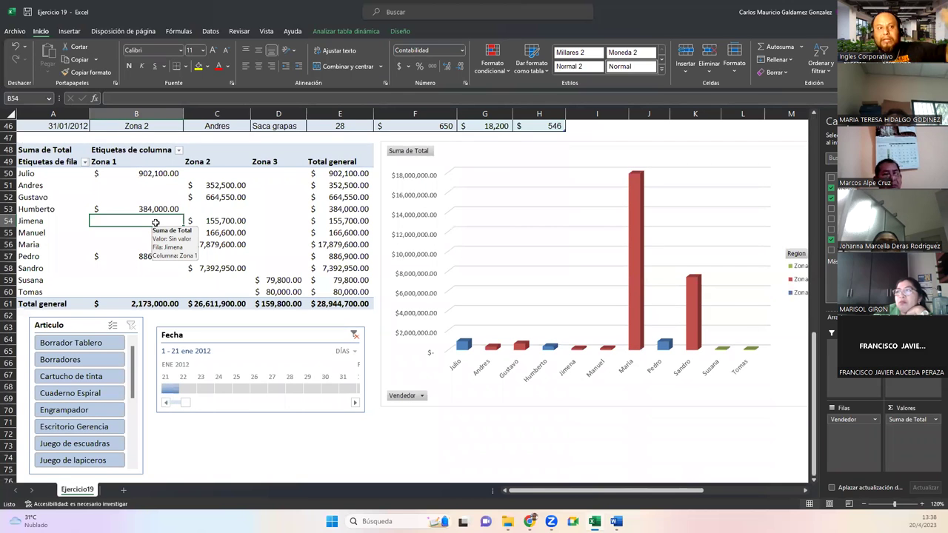
right_click(213, 197)
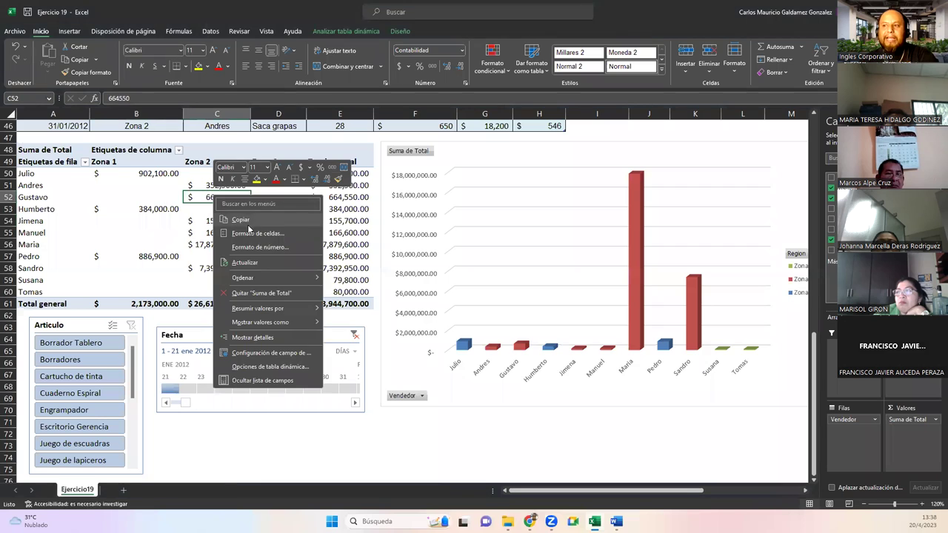
left_click(244, 262)
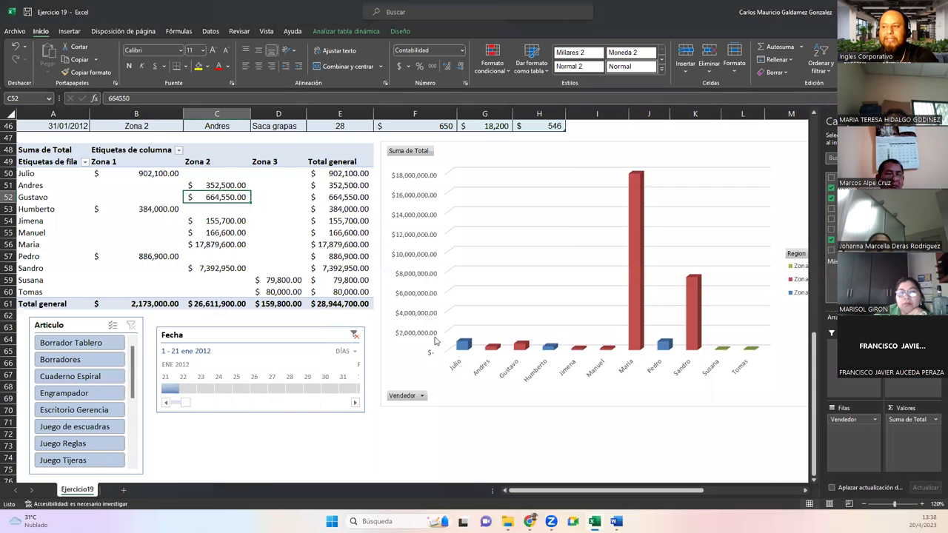
- Clear the Fecha timeline filter so that all periods are included
left_click_drag(107, 177, 285, 292)
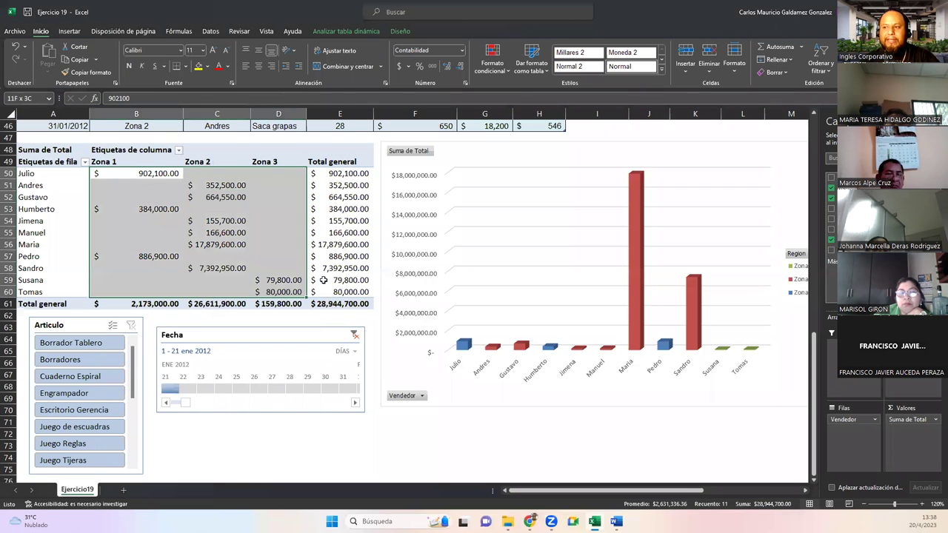
left_click(491, 252)
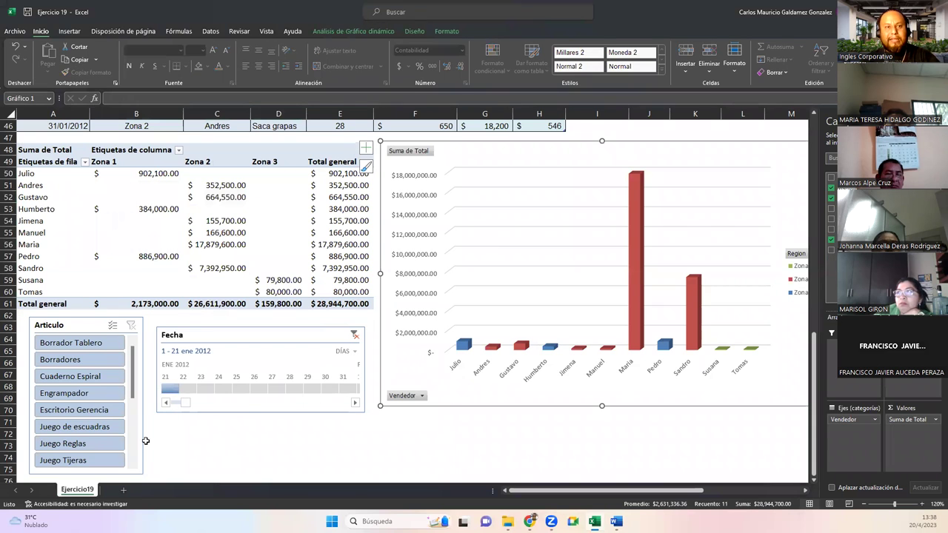
left_click(354, 336)
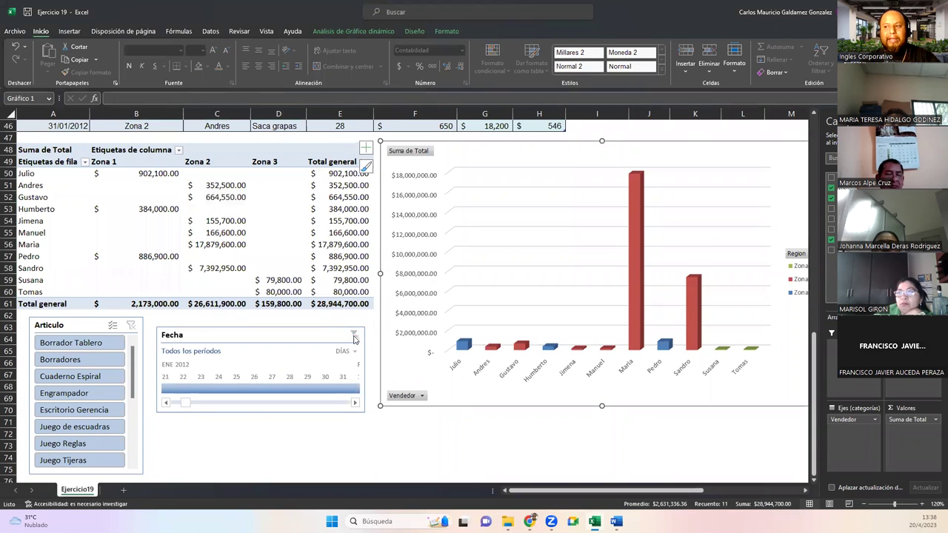
left_click(263, 244)
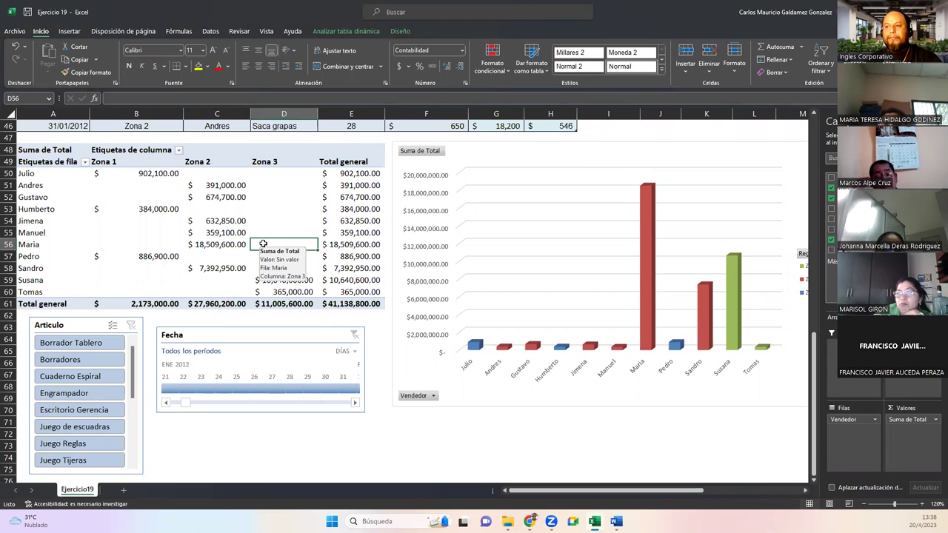
- Filter the pivot table's row labels to the first three sellers only, and clear the Vendedor filter
left_click(180, 223)
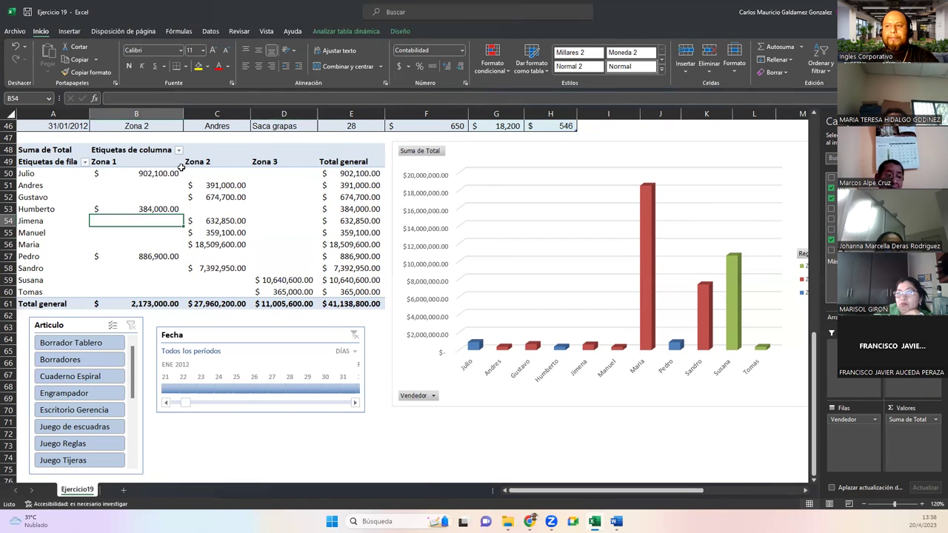
left_click(84, 162)
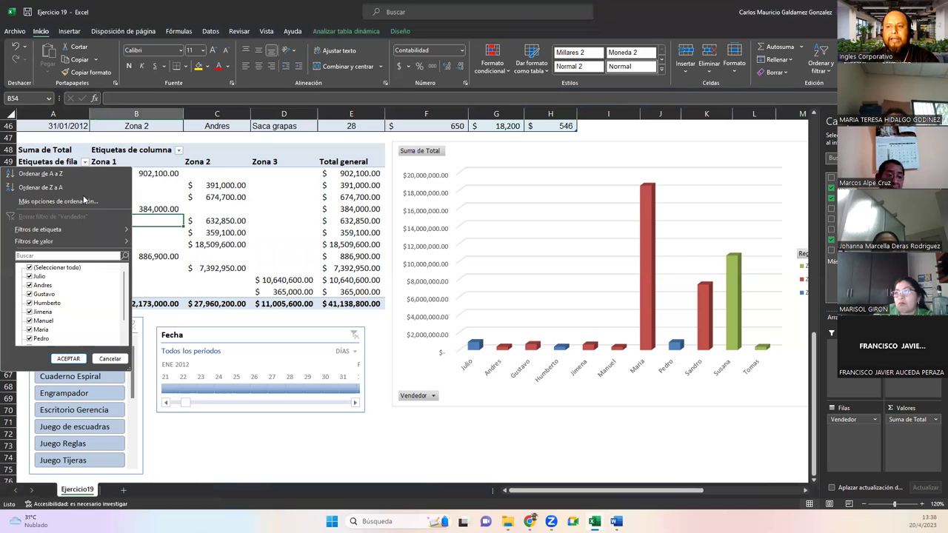
left_click(29, 267)
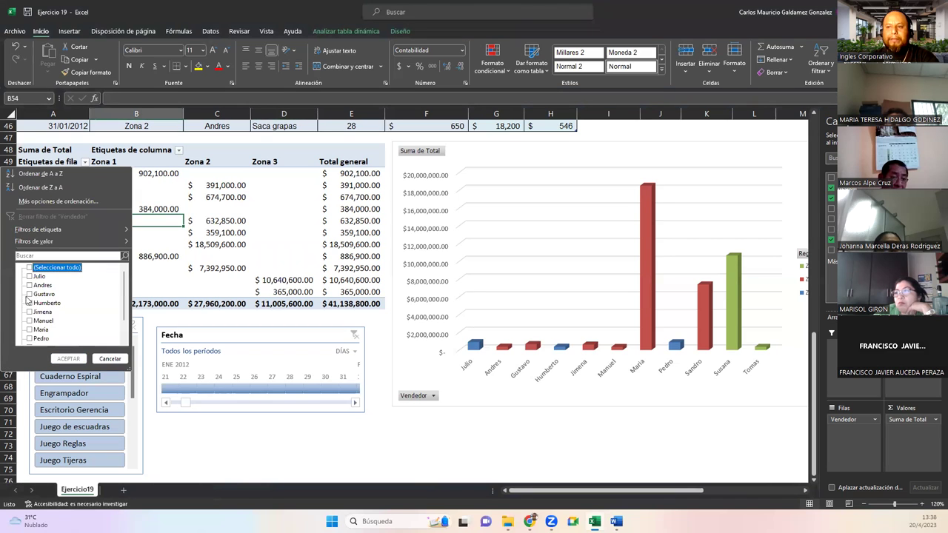
left_click(34, 289)
left_click(30, 285)
left_click(29, 277)
left_click(30, 294)
left_click(68, 359)
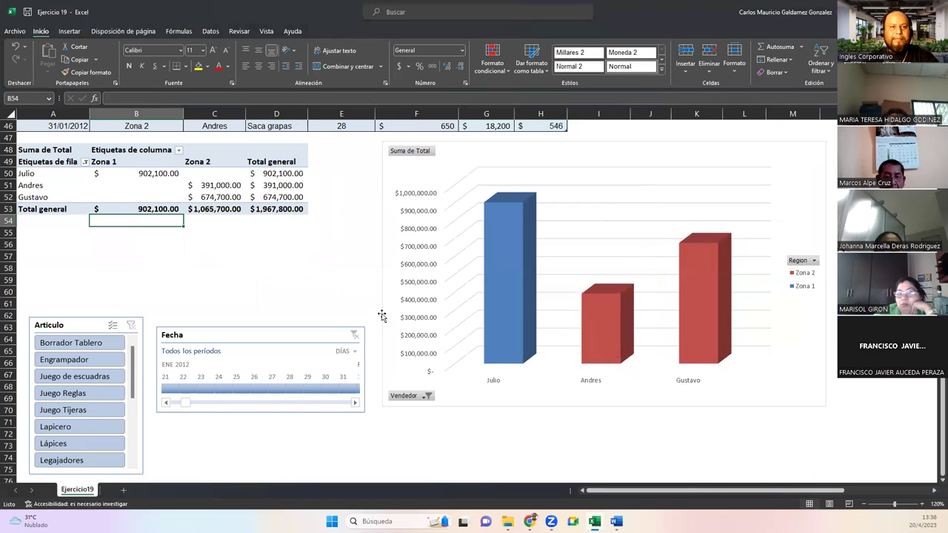
left_click(85, 163)
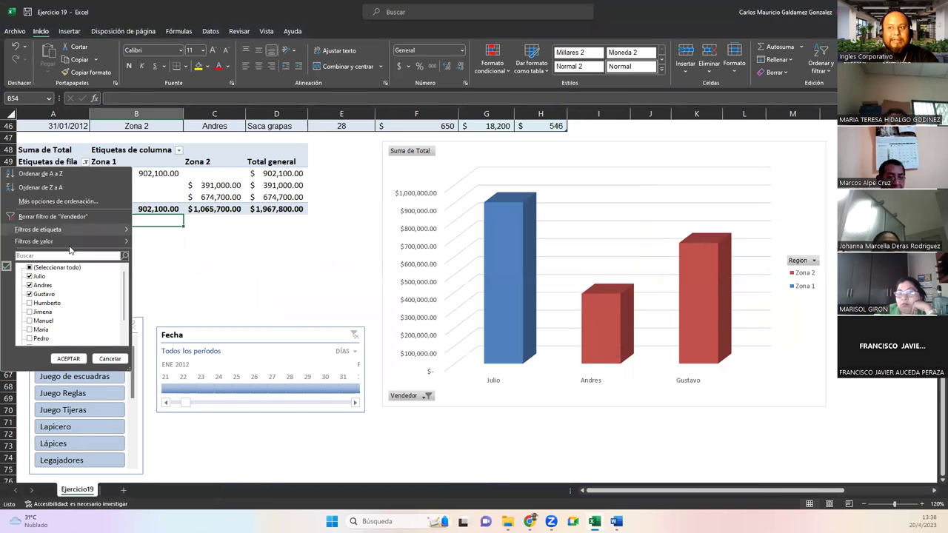
left_click(26, 217)
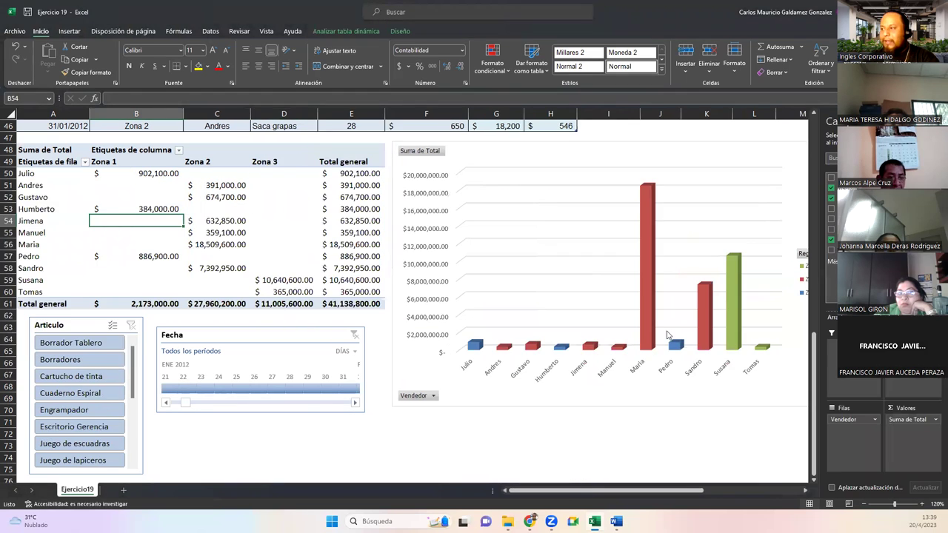
- Filter the pivot chart's Vendedor field to show only the first three sellers
left_click(429, 397)
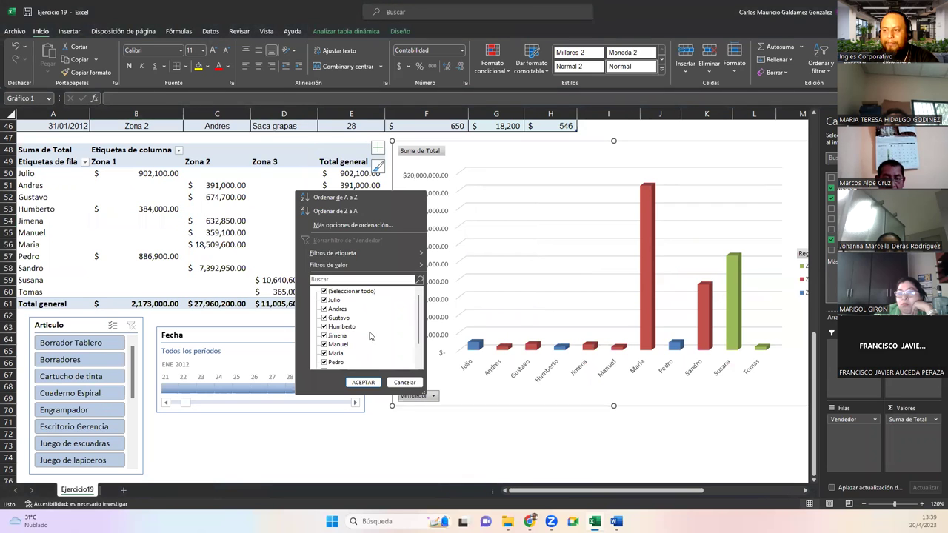
left_click(323, 291)
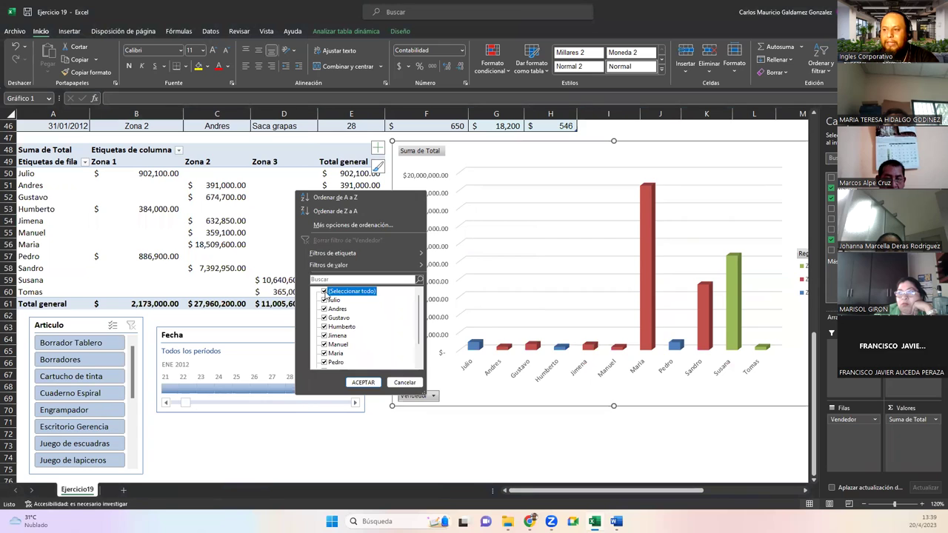
left_click(323, 301)
left_click(324, 308)
left_click(323, 318)
left_click(375, 384)
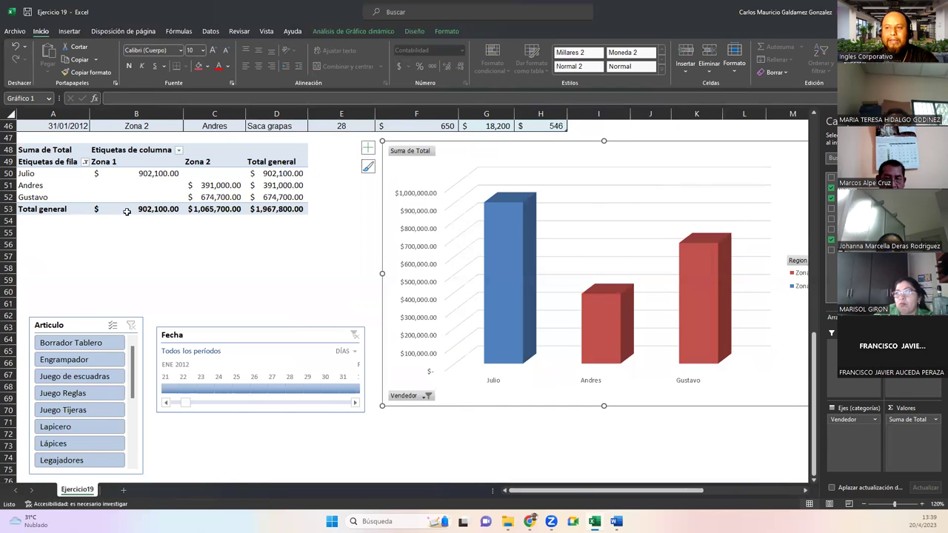
mouse_move(505, 259)
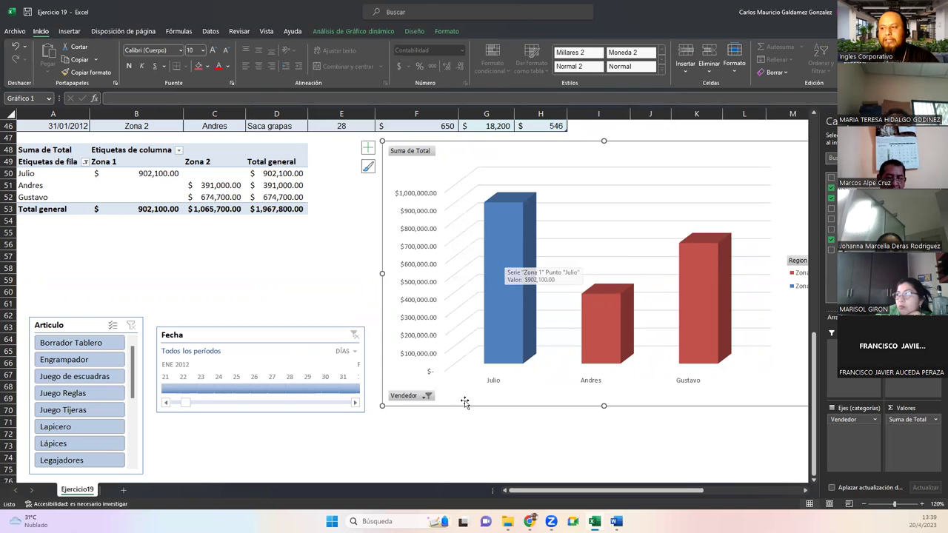
- Clear the Vendedor filter from the pivot chart so all sellers are included
left_click(427, 395)
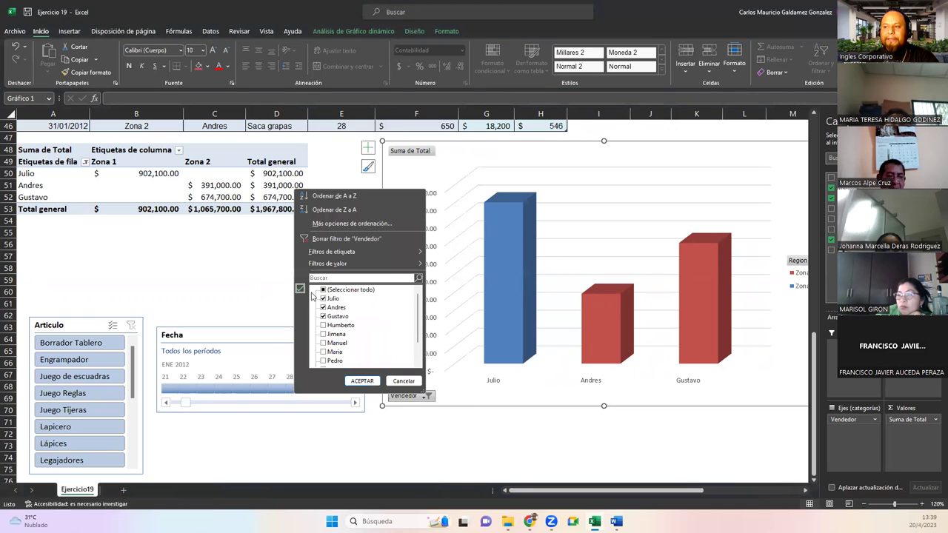
left_click(333, 239)
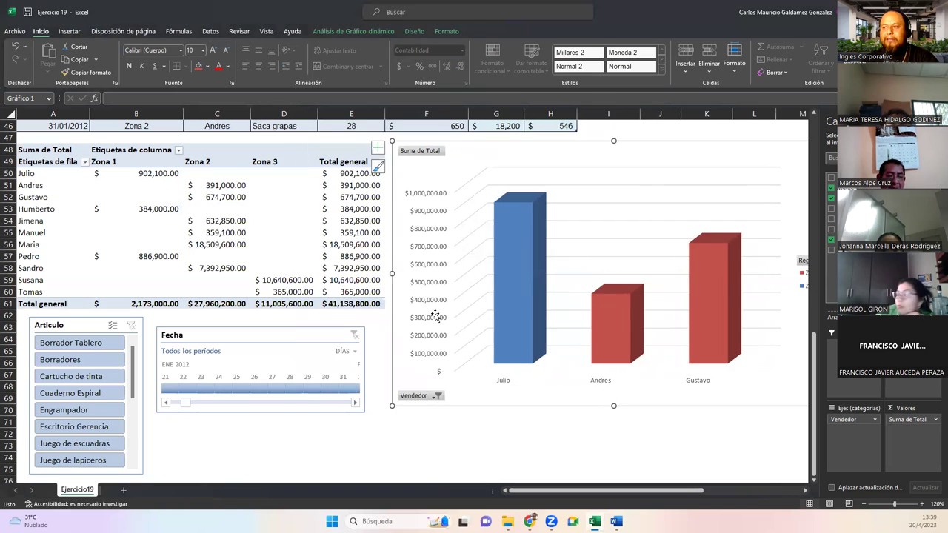
left_click(211, 213)
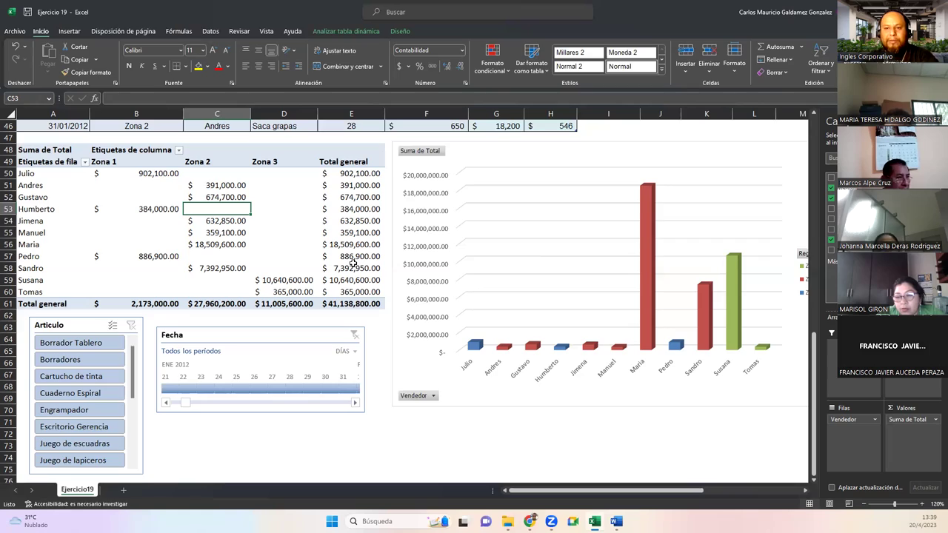
- Open the data entry form for the STOCK DE BODEGA source table
scroll(368, 306, "up", 15)
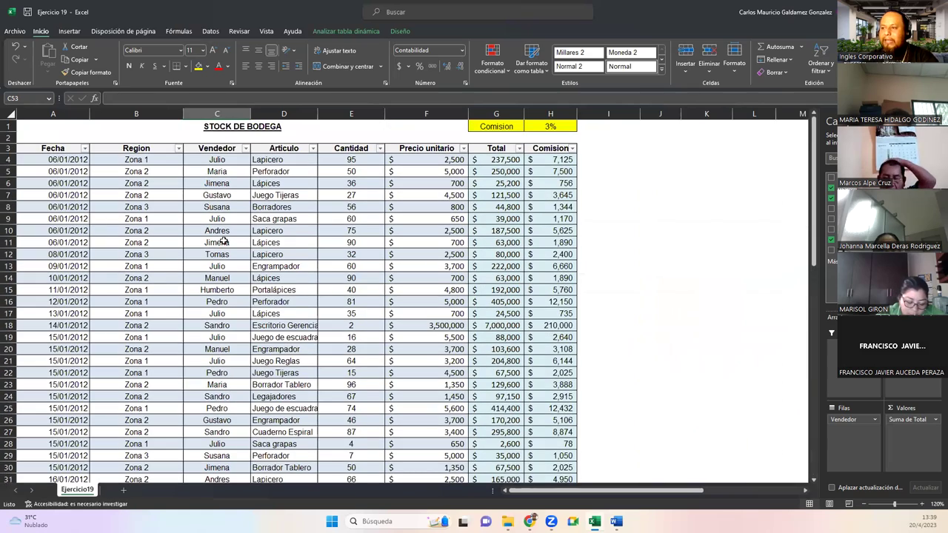
scroll(296, 252, "down", 5)
left_click(268, 270)
scroll(268, 273, "down", 5)
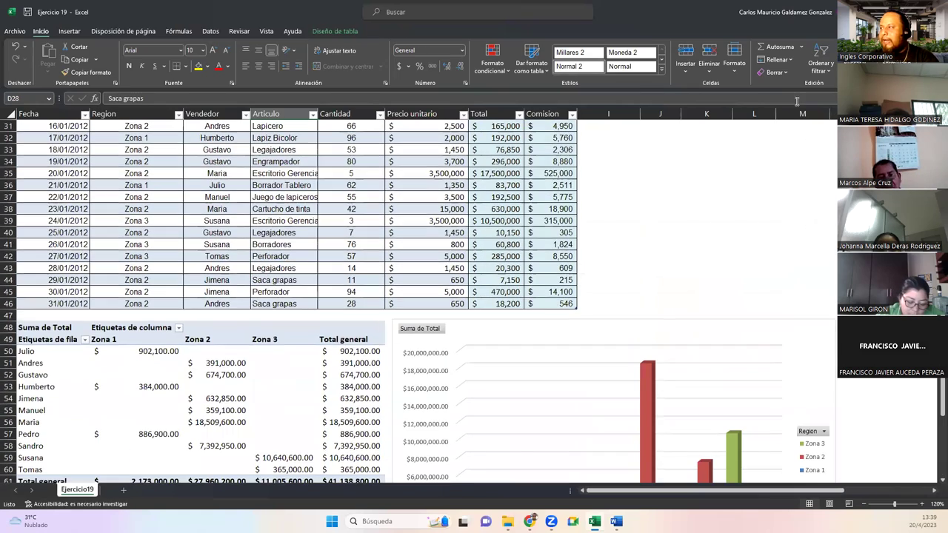
key("alt+1")
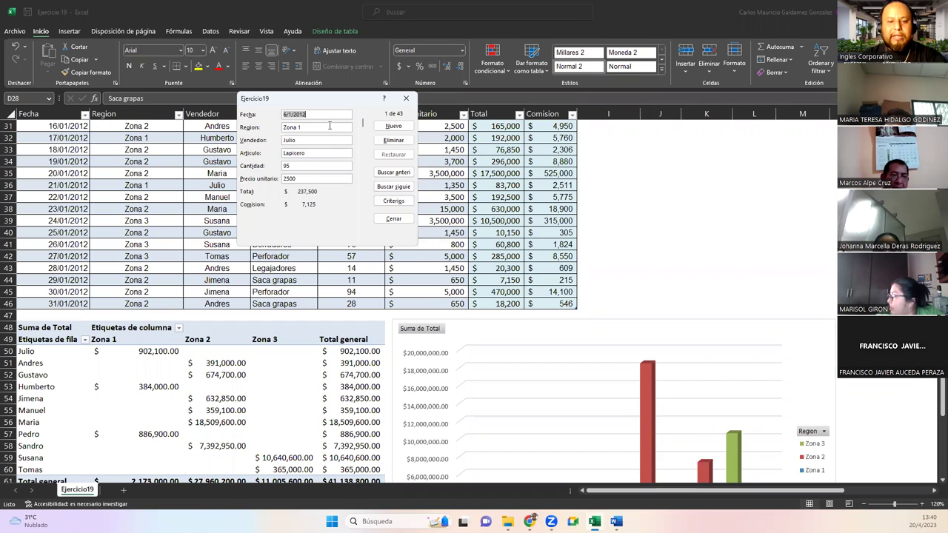
- Set the first record's Fecha to 31/01/2012 and its Region to Zona 3 in the data form
type("31")
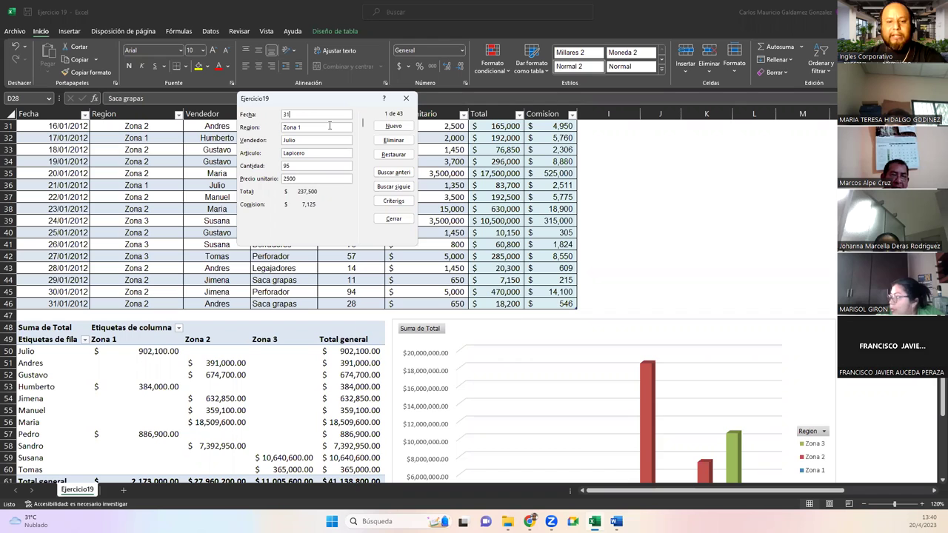
type("/")
left_click(330, 126)
type("01/202")
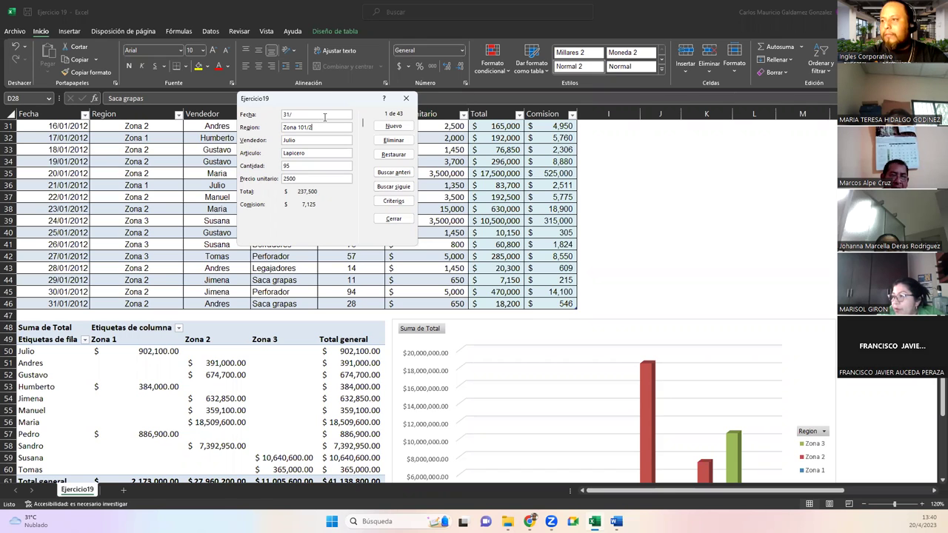
key("BackSpace")
key("BackSpace")
key("BackSpace")
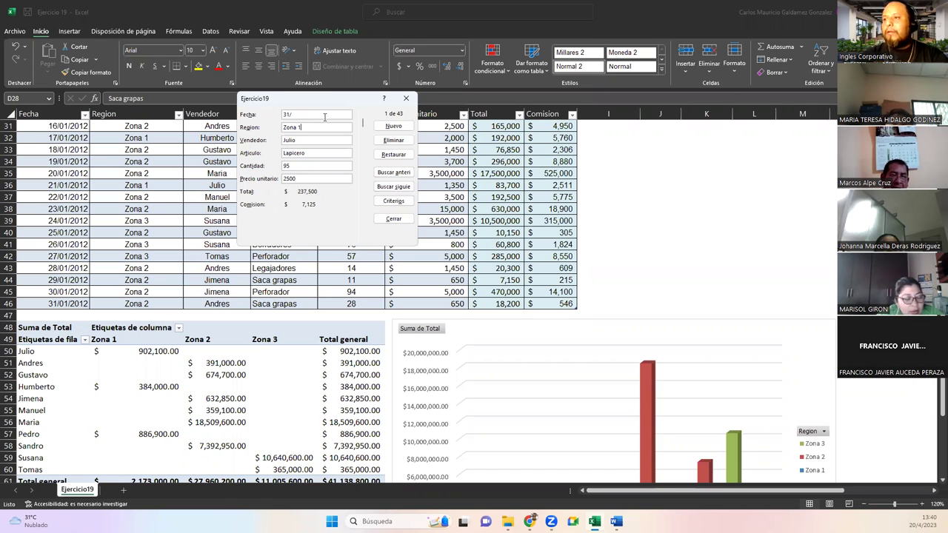
left_click(323, 115)
type("31/01")
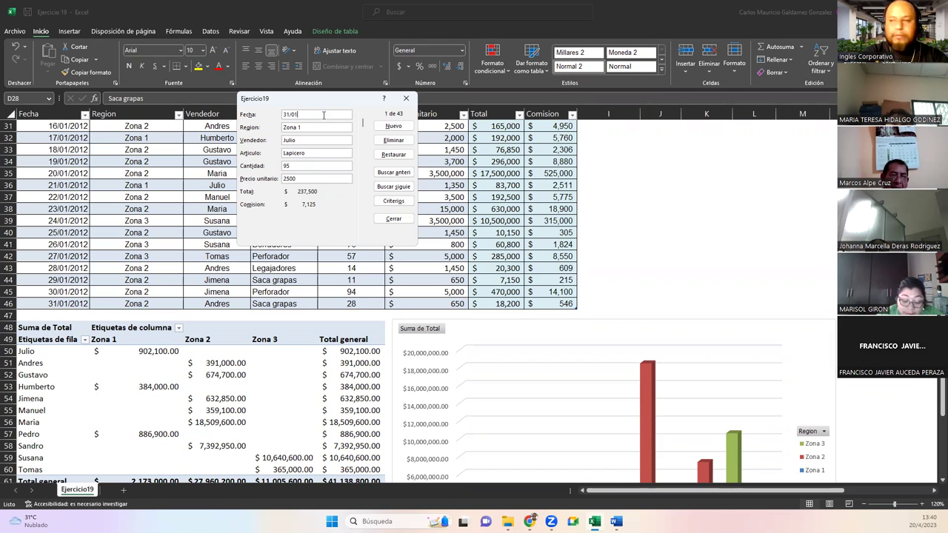
type("/2012")
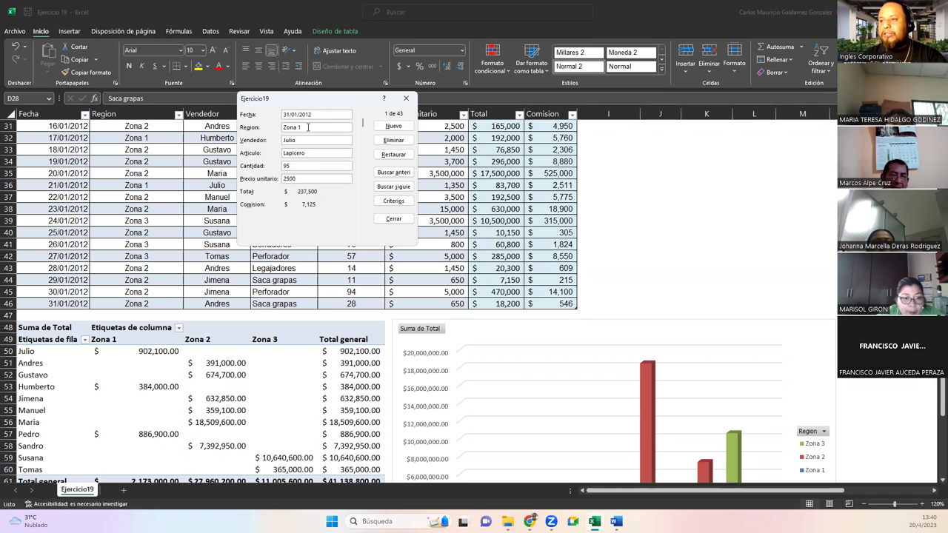
key("BackSpace")
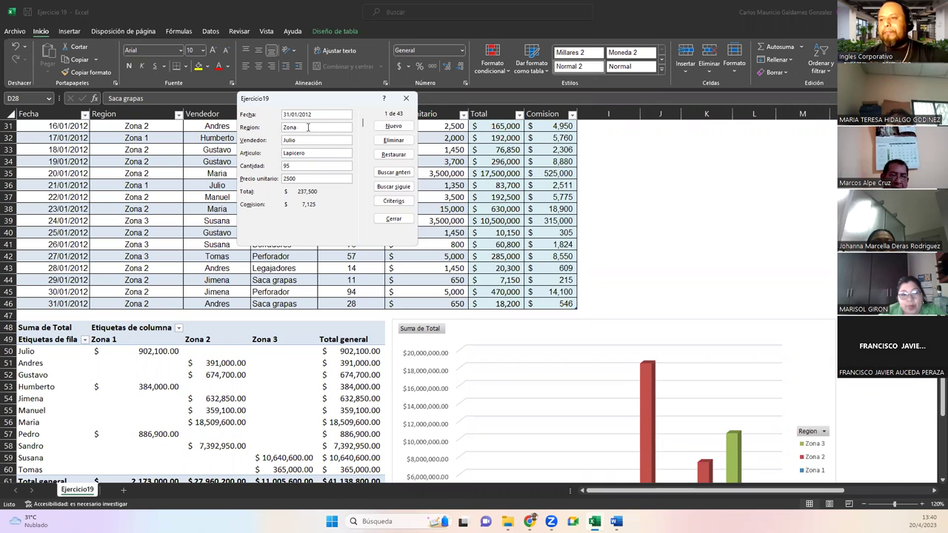
type("3")
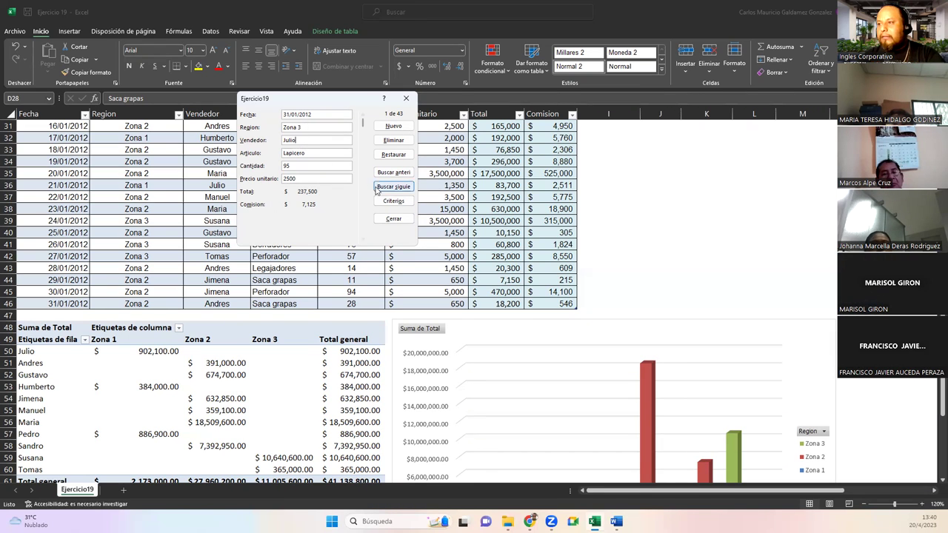
- Start a new record with Fecha 31/01/2012, Region Zona 3 and the seller's first name, keeping the form clear of the table's article column
left_click(393, 126)
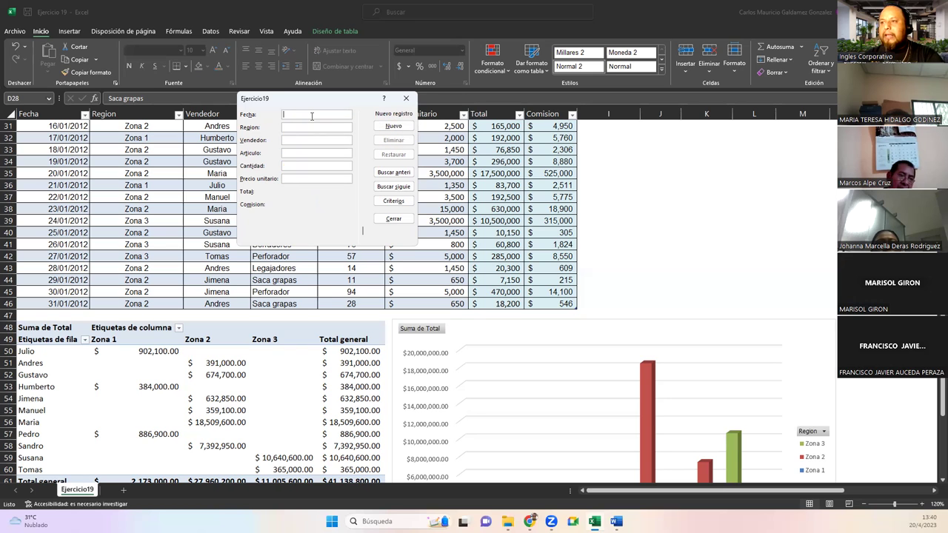
type("31/01/2012")
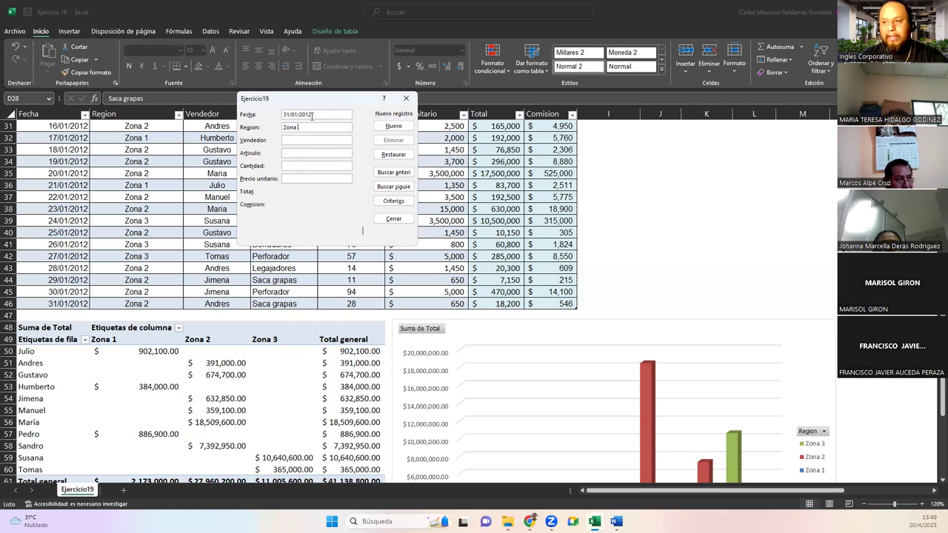
type("3")
key("Tab")
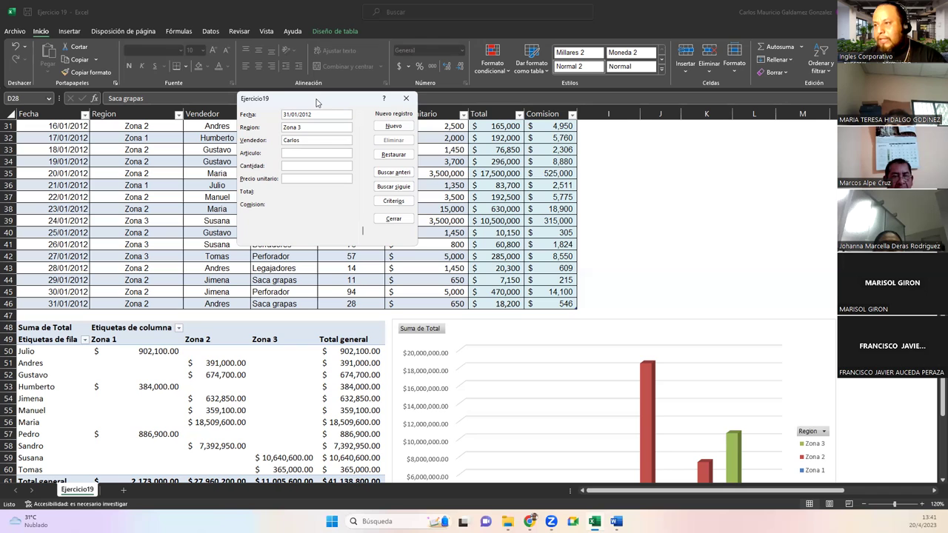
left_click_drag(317, 102, 524, 142)
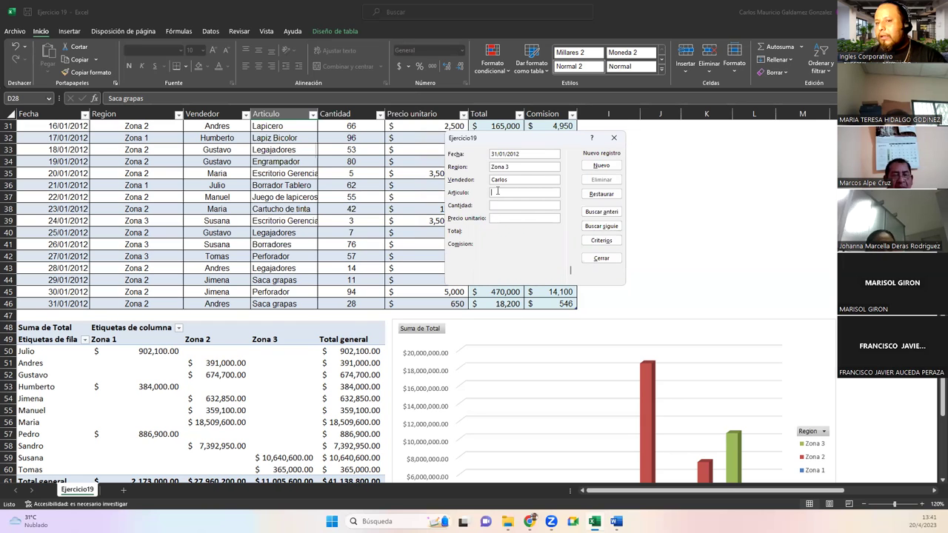
- Complete the new record with article Escritorio Gerencia, quantity 10 and unit price 3500000, save it and close the form
type("Escritorio Gerencia")
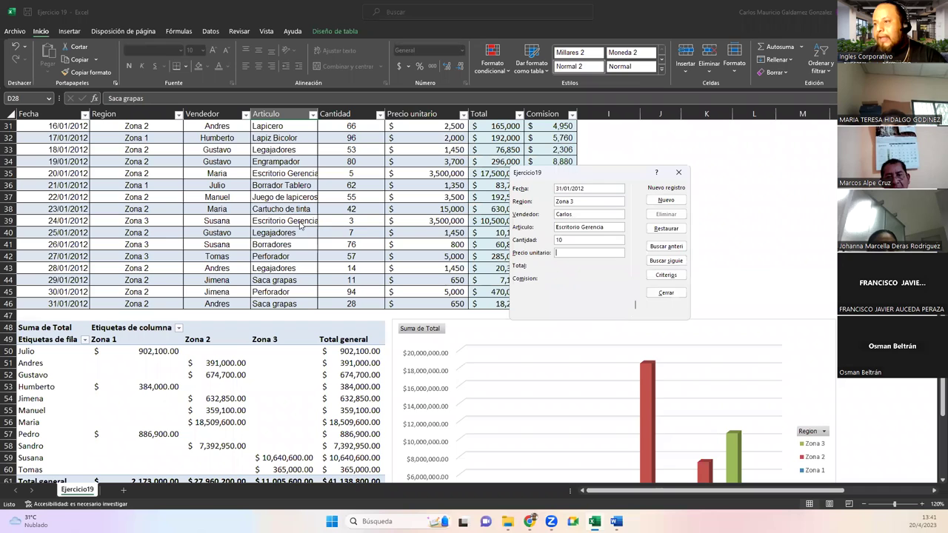
left_click(570, 252)
type("3,500,")
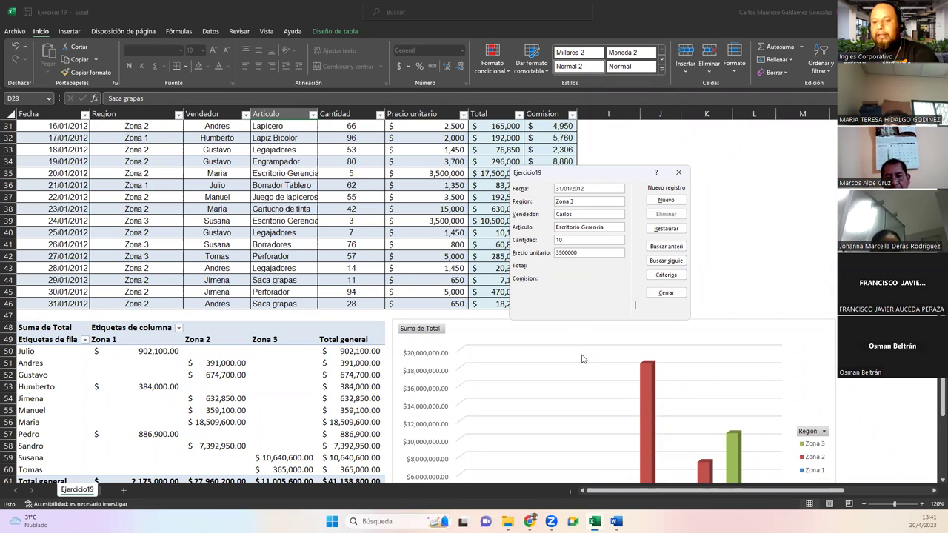
type("000")
key("Return")
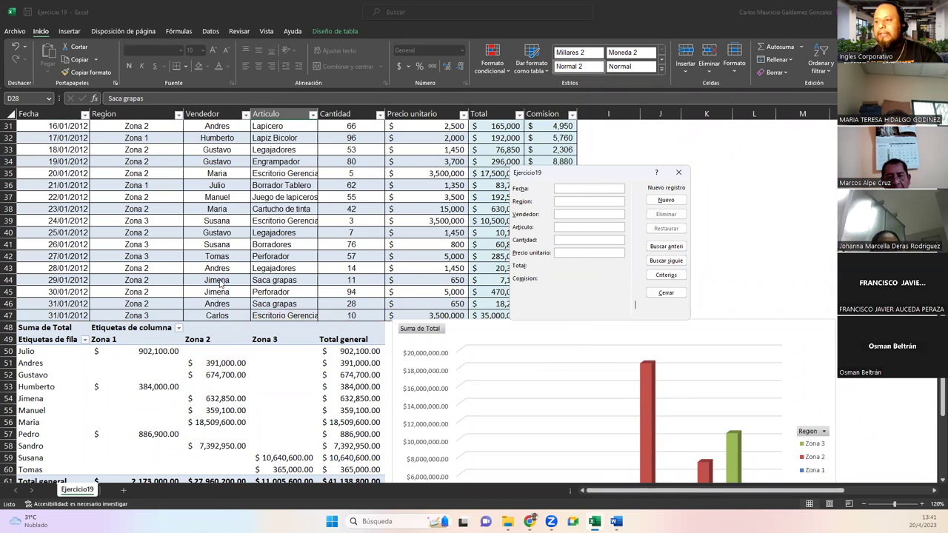
left_click(671, 180)
- Autofit the Articulo column to its contents and insert a blank row between the source table and the pivot table
left_click(293, 220)
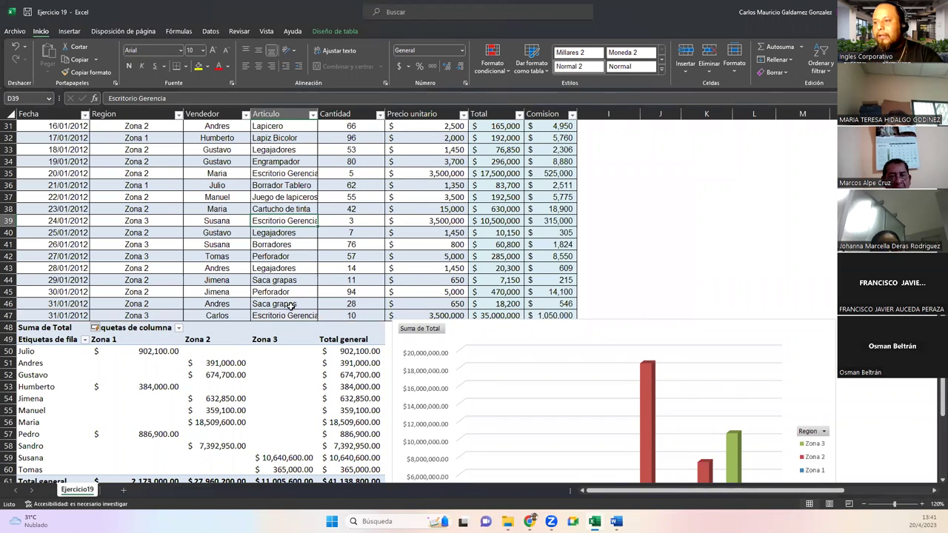
double_click(318, 114)
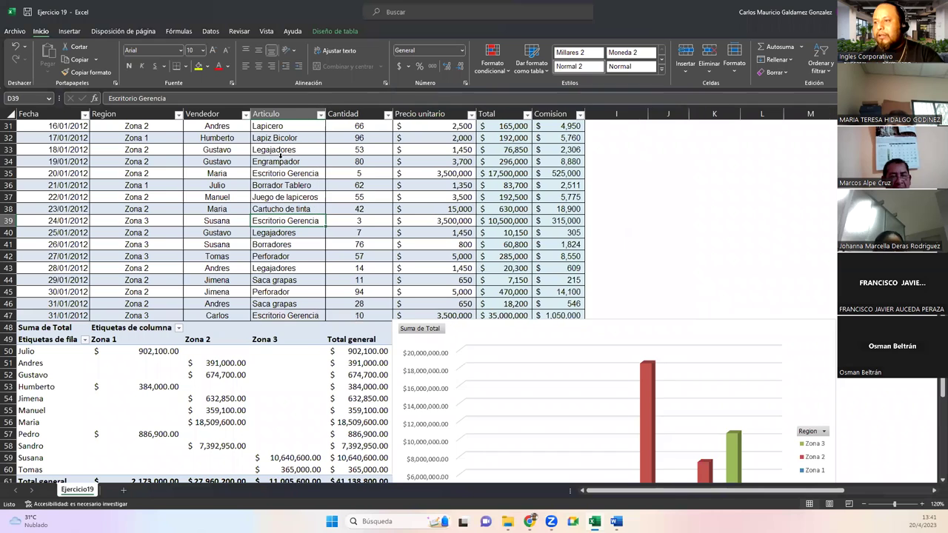
right_click(10, 327)
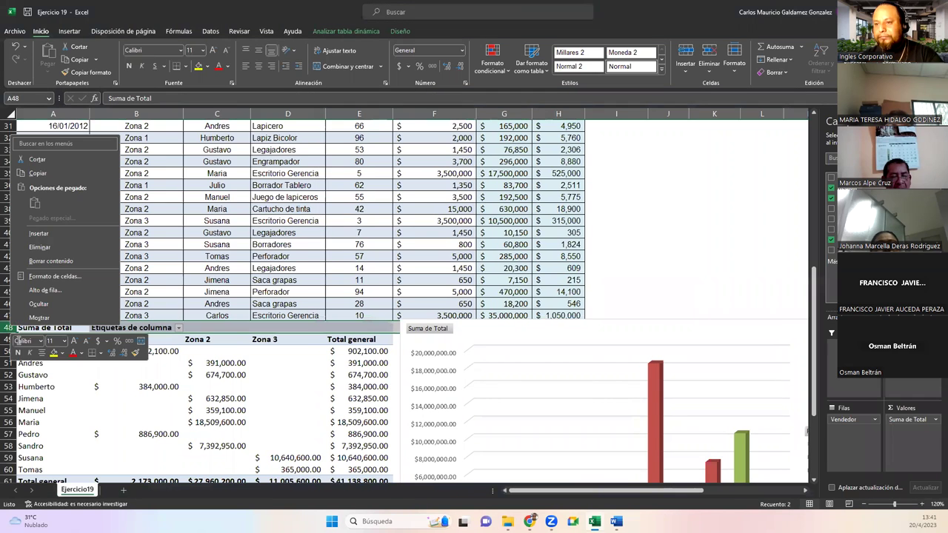
left_click(47, 232)
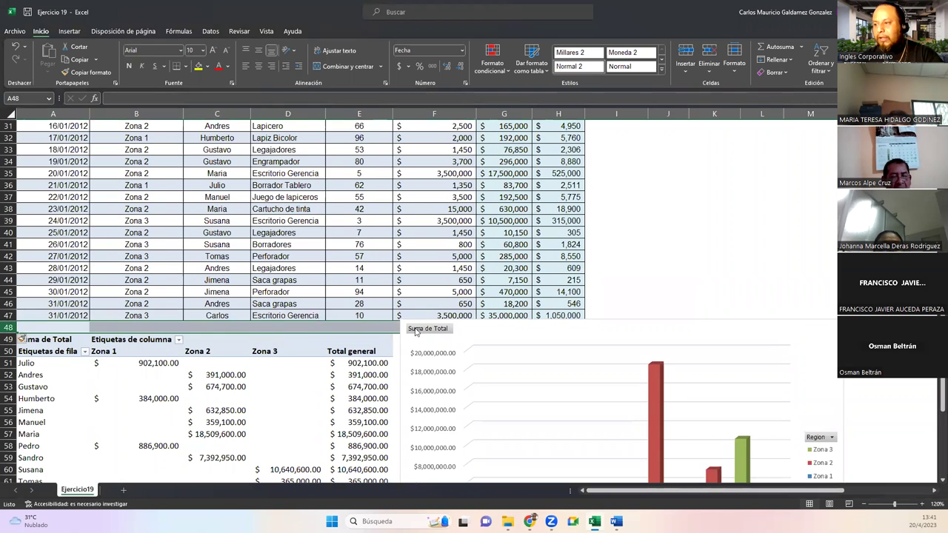
- Move the pivot chart down about one row to line up with the top of the pivot table
scroll(444, 296, "down", 5)
left_click(542, 179)
left_click_drag(542, 179, 543, 170)
left_click(198, 202)
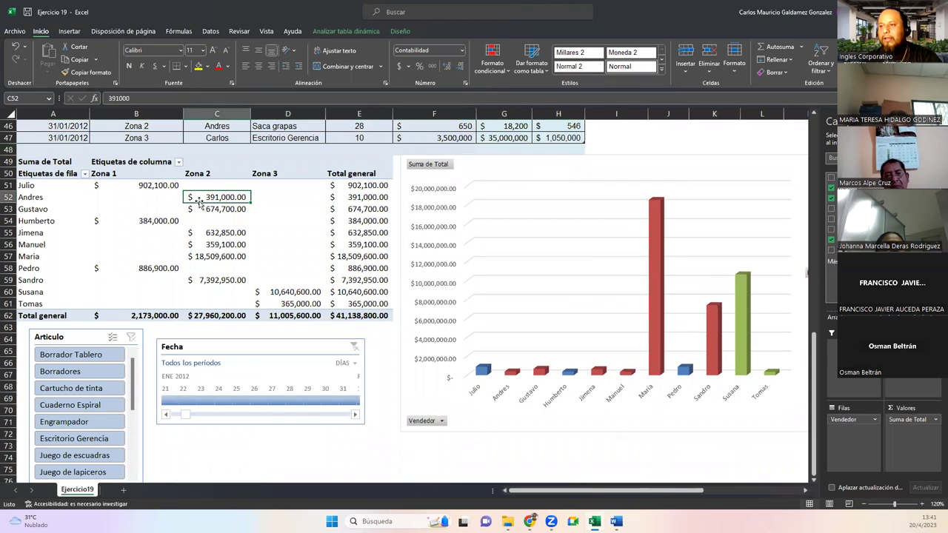
- Refresh the pivot table to include the newly added stock record
left_click(36, 161)
left_click(136, 244)
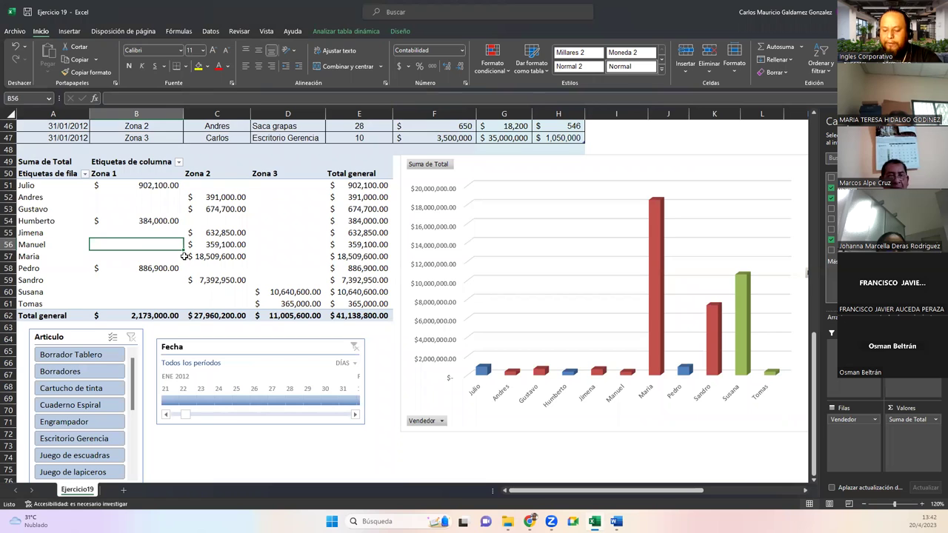
mouse_move(184, 256)
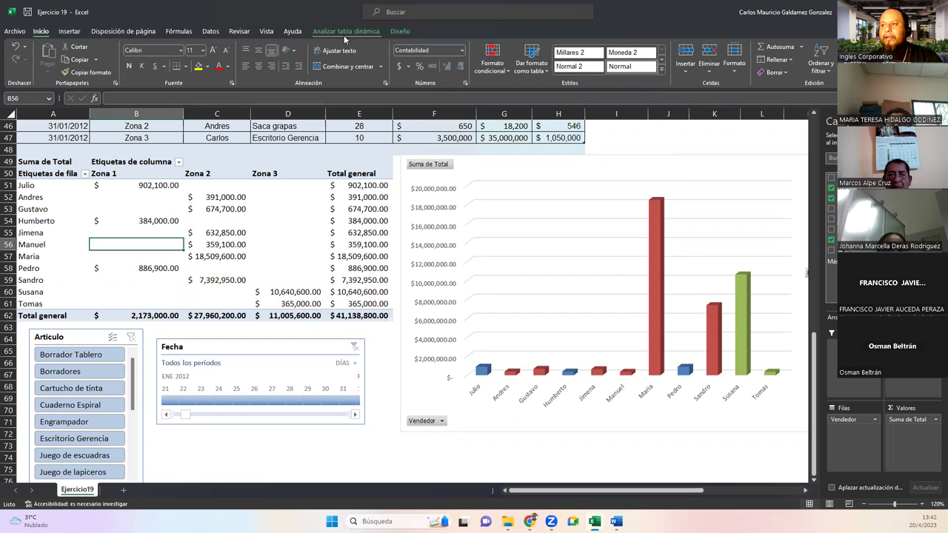
left_click(203, 244)
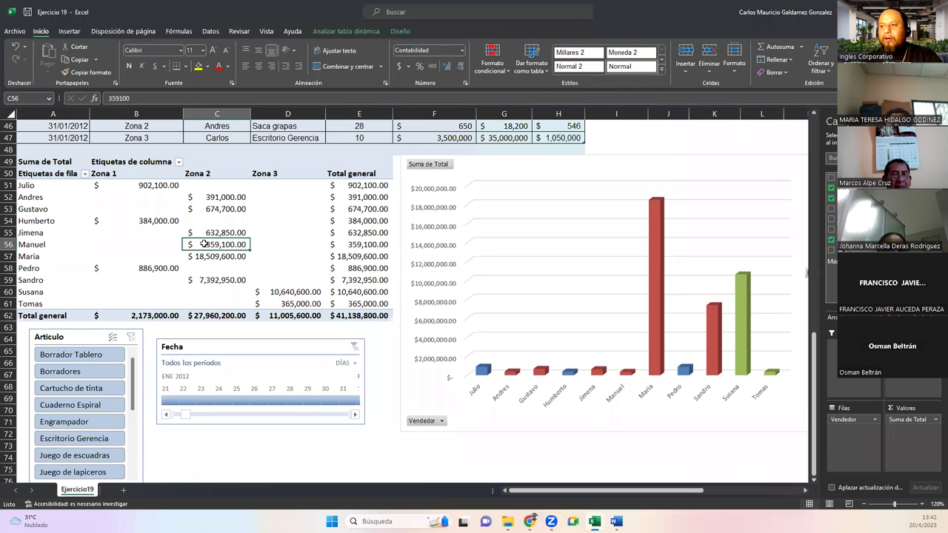
left_click(344, 31)
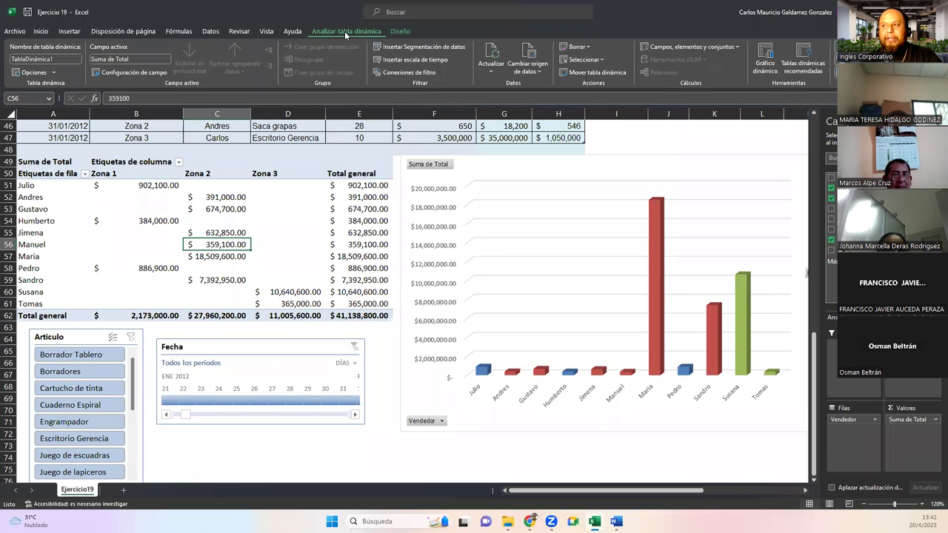
left_click(489, 52)
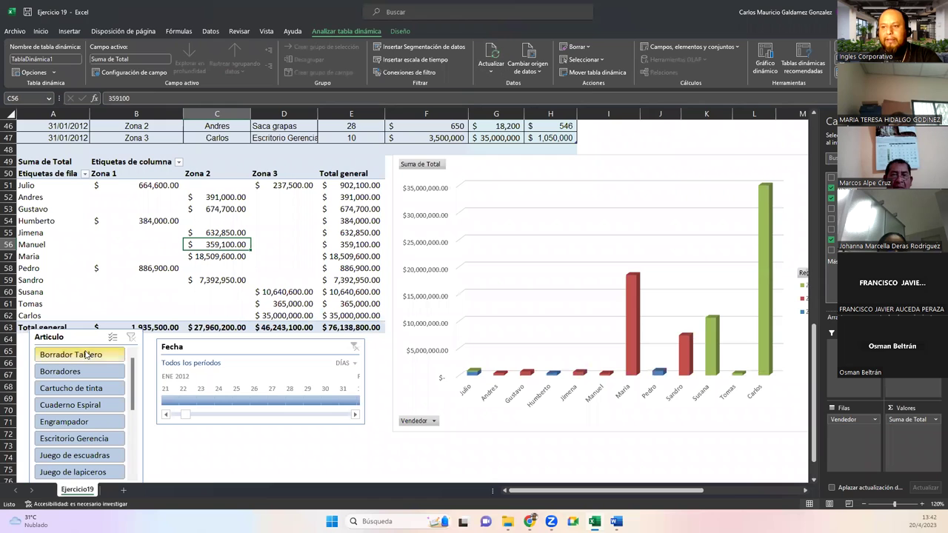
- Move the Articulo slicer down so it no longer covers the pivot table's total row
left_click_drag(81, 341, 80, 349)
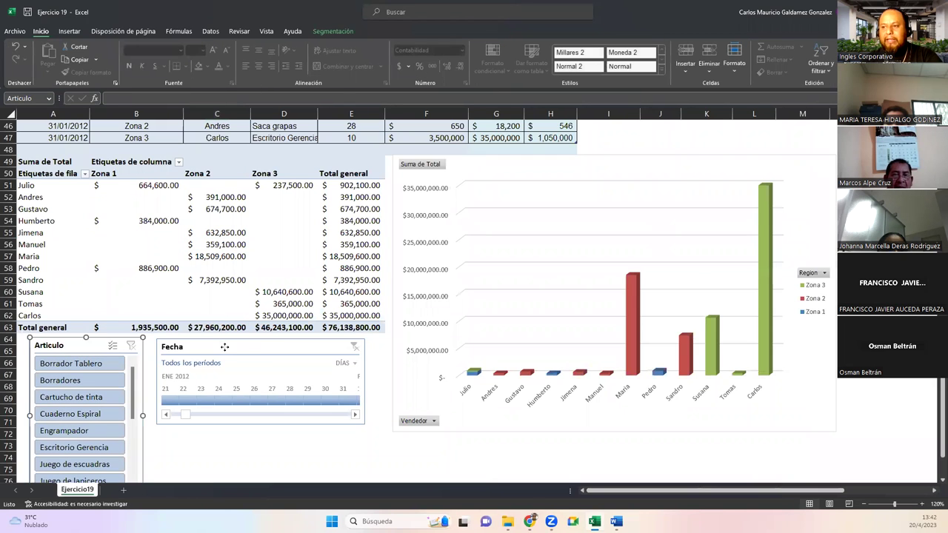
- Move the Fecha timeline slightly down so it sits clear of the pivot table's total row
left_click_drag(288, 370, 288, 376)
left_click(288, 375)
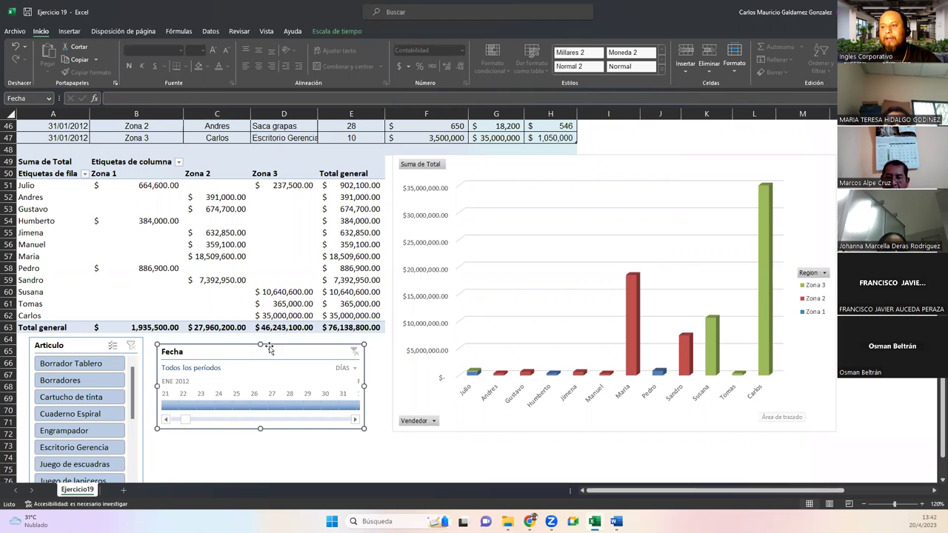
left_click(194, 260)
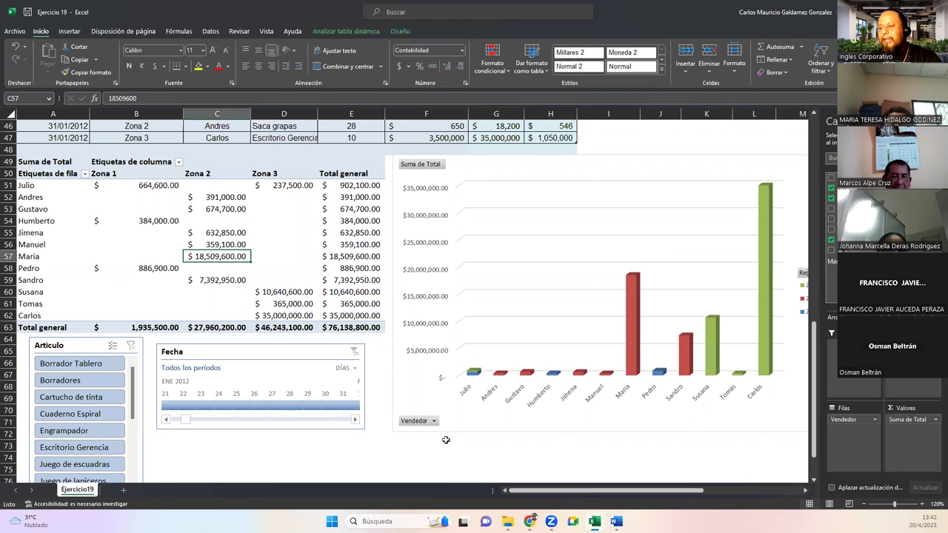
- Set the sheet zoom to 100% and widen the pivot table field list so its fields are fully readable
scroll(494, 392, "down", 3, "ctrl")
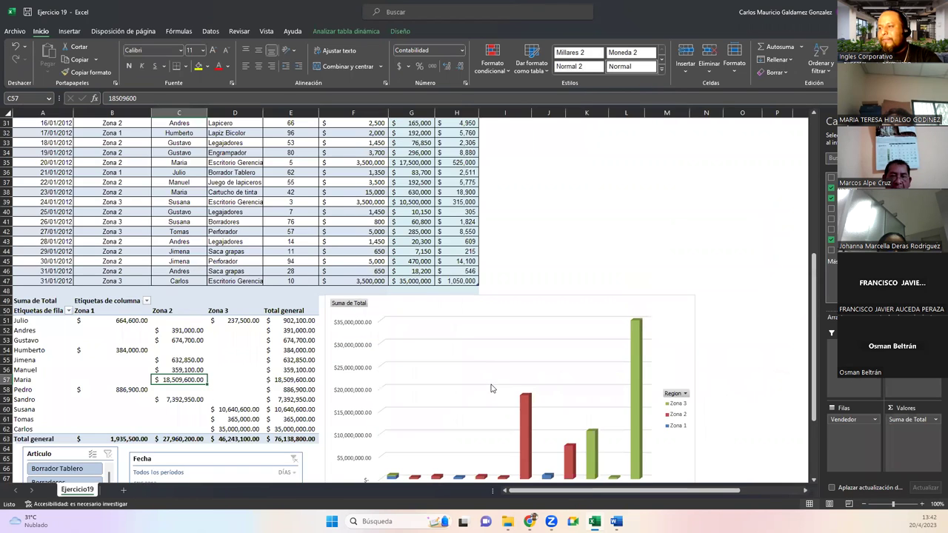
scroll(489, 381, "up", 2, "ctrl")
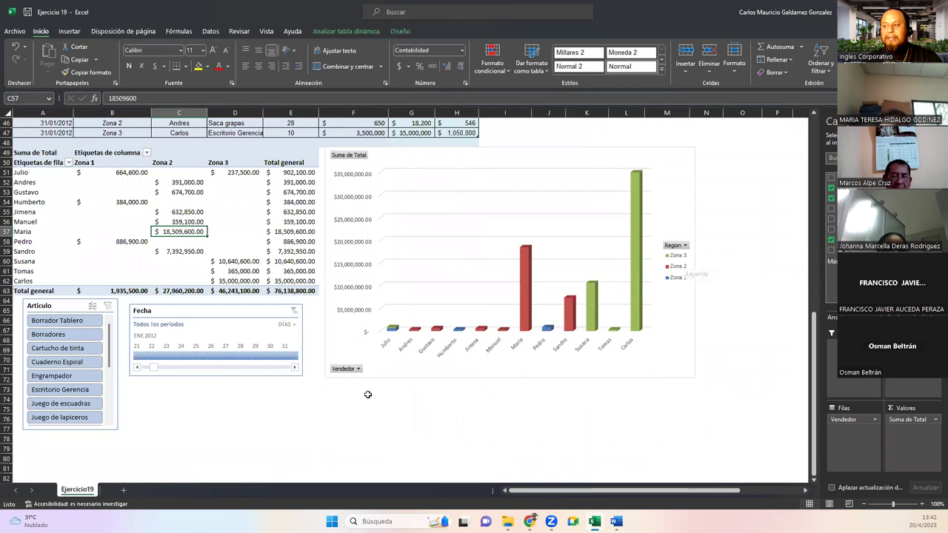
left_click_drag(812, 293, 748, 284)
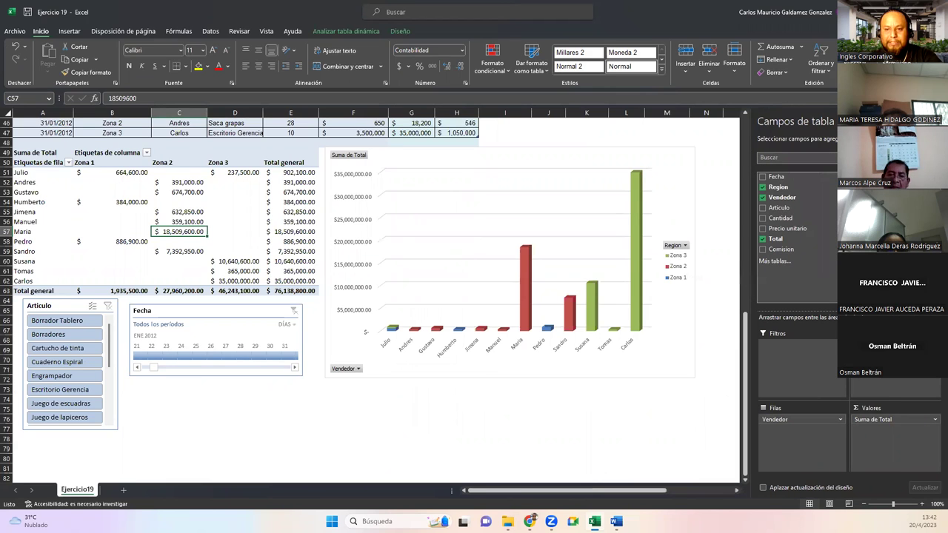
key("alt+Tab")
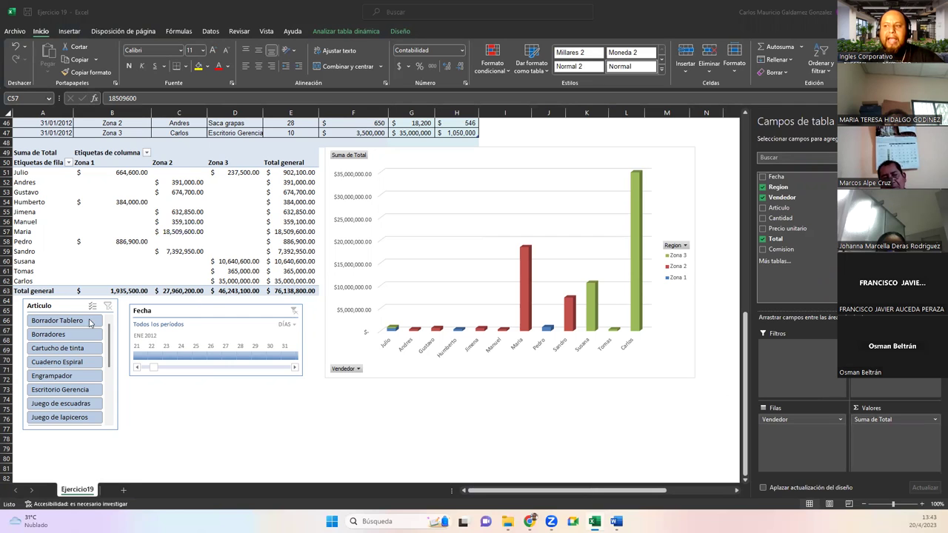
- Open the stock table's data form, look at the blank new-record entry and browse back to the first record
scroll(303, 231, "up", 15)
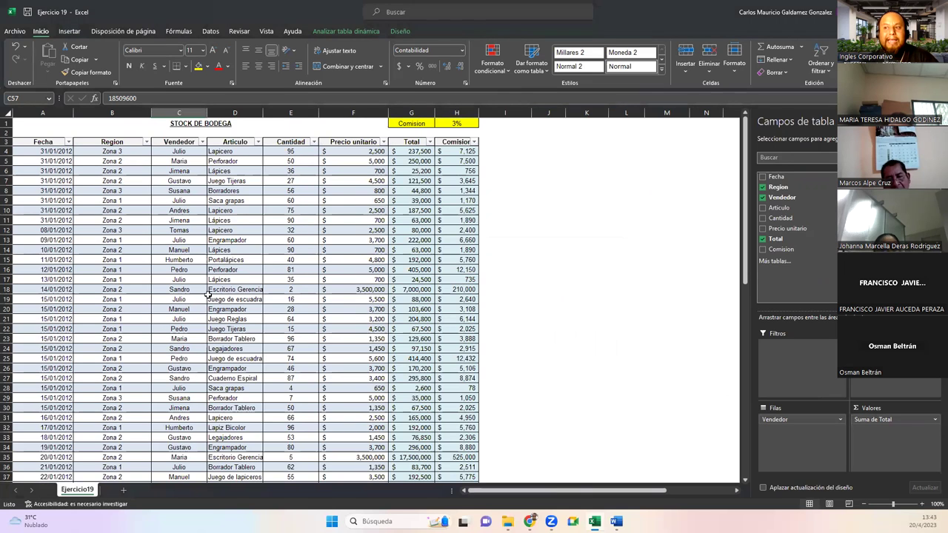
left_click(178, 240)
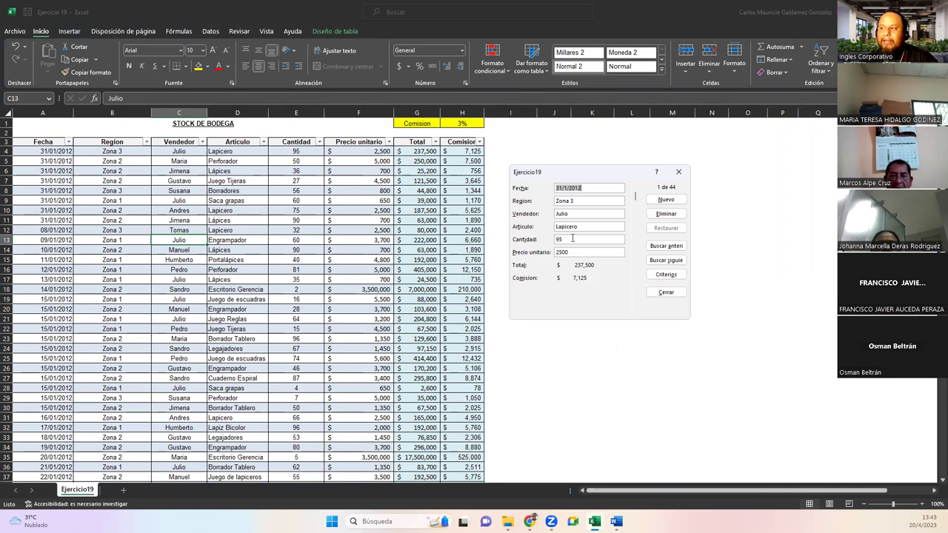
left_click(664, 200)
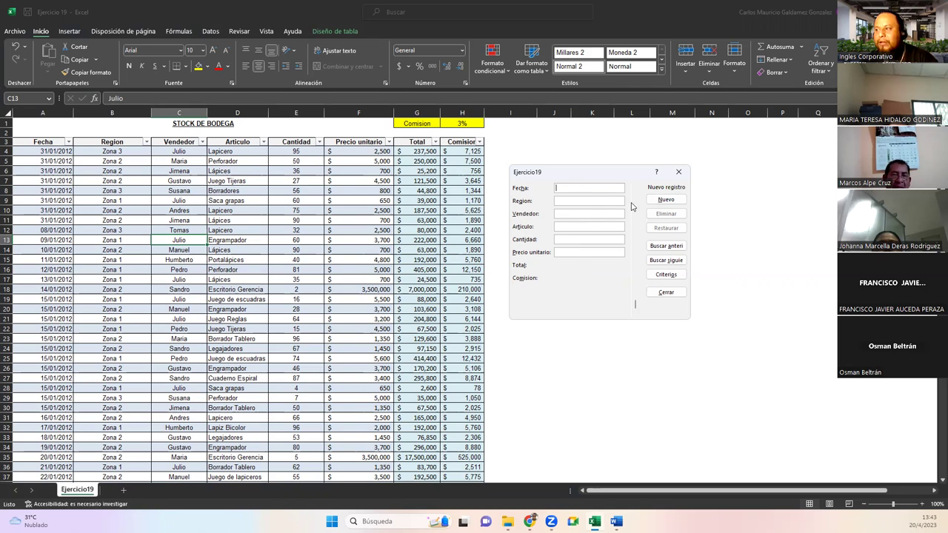
left_click(656, 246)
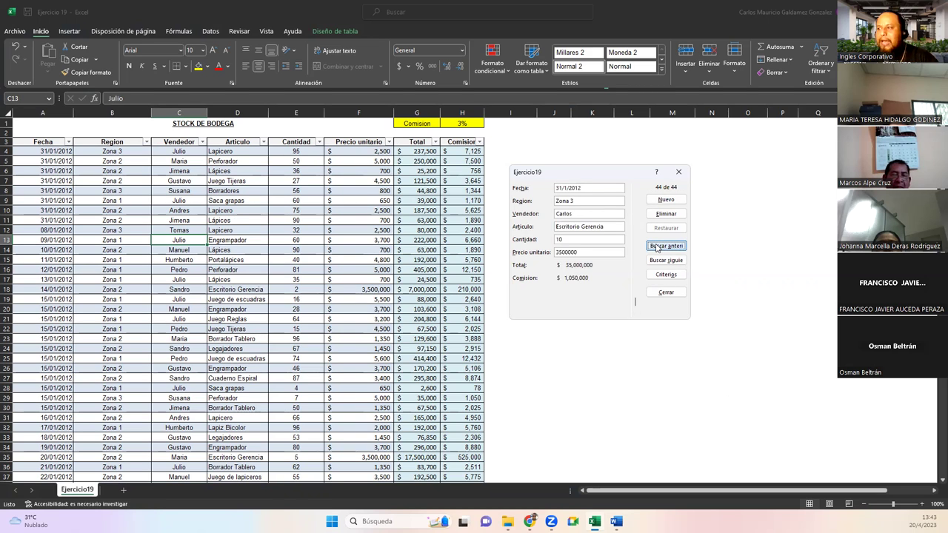
left_click(658, 247)
left_click(661, 247)
left_click(635, 194)
- Set Cantidad to 100 for the first record, the Zona 3 Lapicero entry, in the data form and close the form
left_click(567, 239)
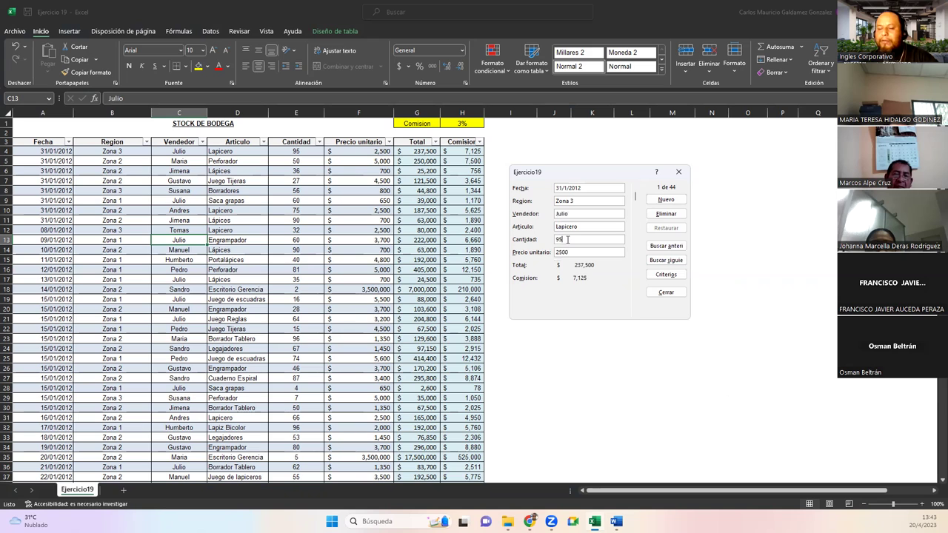
key("BackSpace")
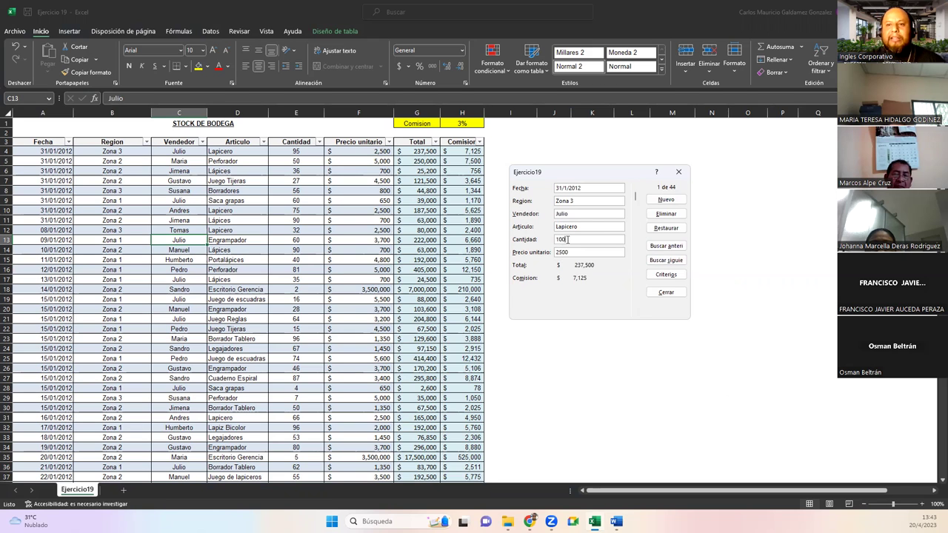
key("Return")
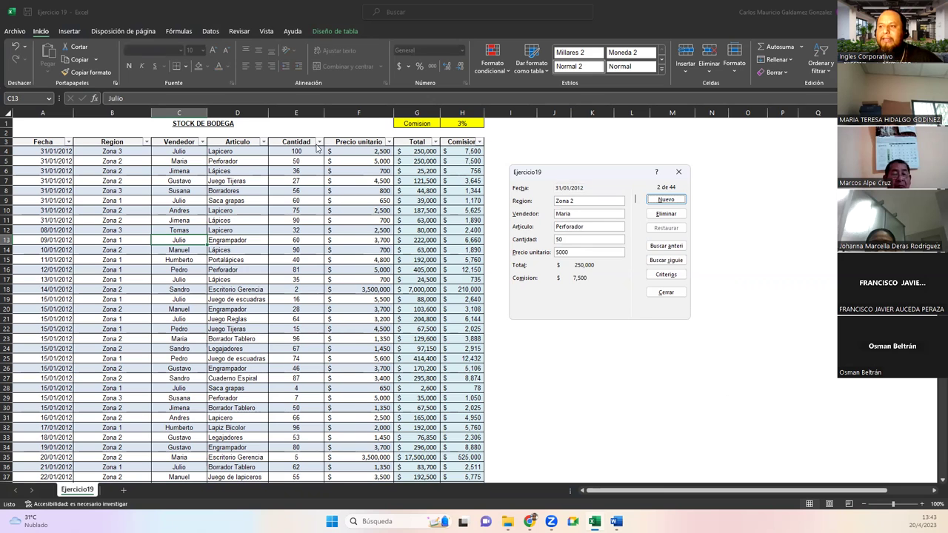
key("Tab")
key("Tab")
key("Tab")
key("Tab")
key("Tab")
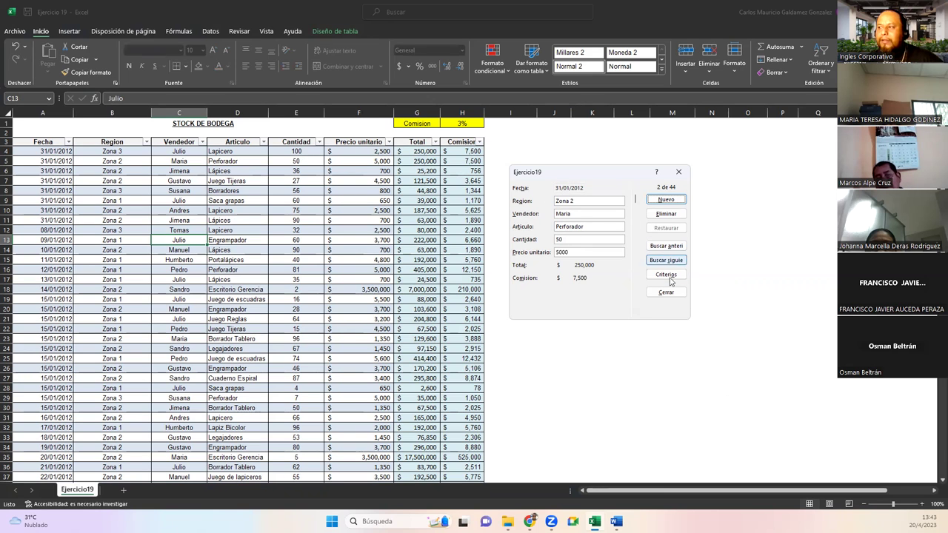
key("Return")
- Refresh the pivot table to include the changed Lapicero quantity
scroll(207, 270, "down", 15)
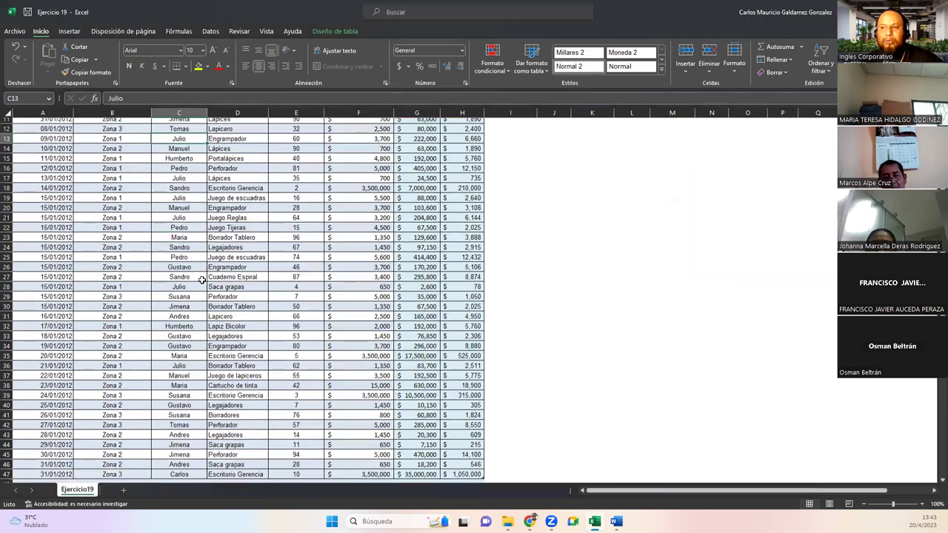
left_click(163, 215)
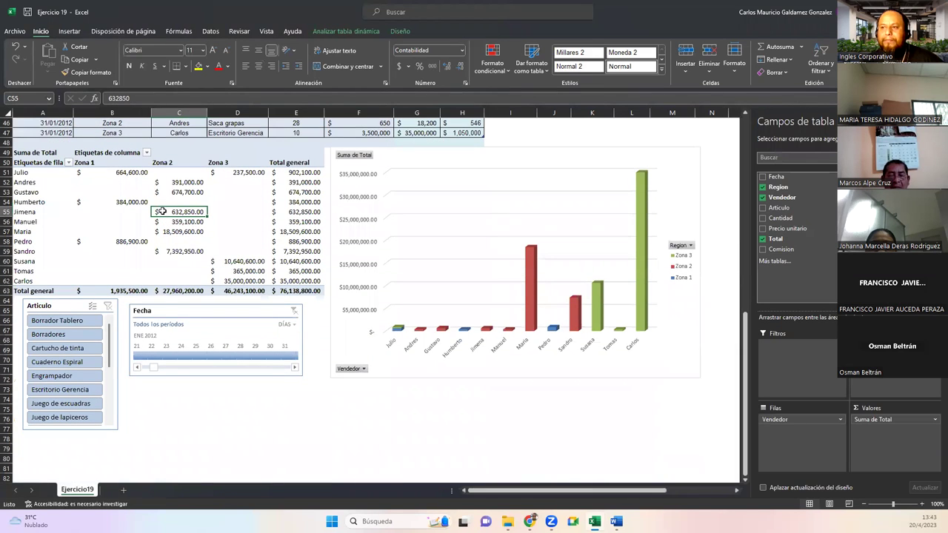
right_click(163, 212)
left_click(196, 278)
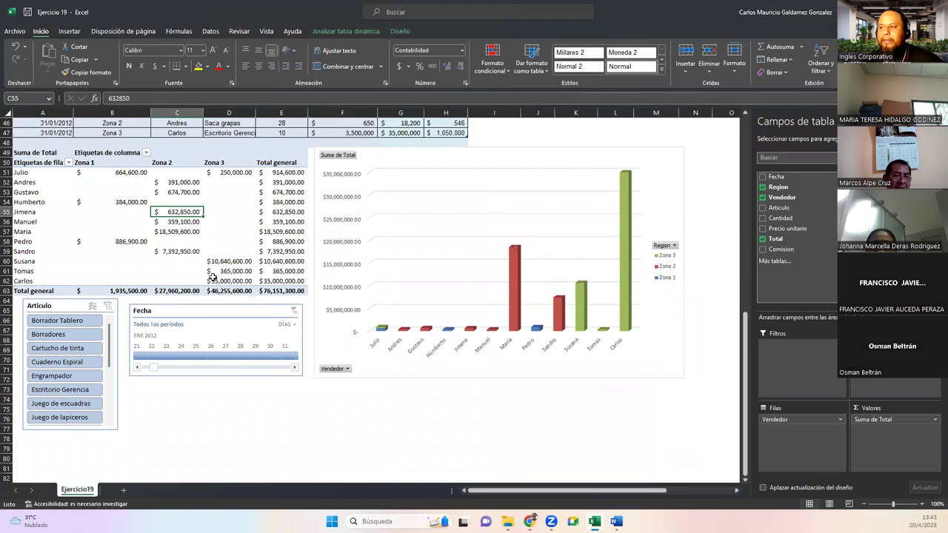
- Compare the first seller's row in the pivot table with the edited record in the source table
left_click(22, 173)
scroll(262, 253, "up", 15)
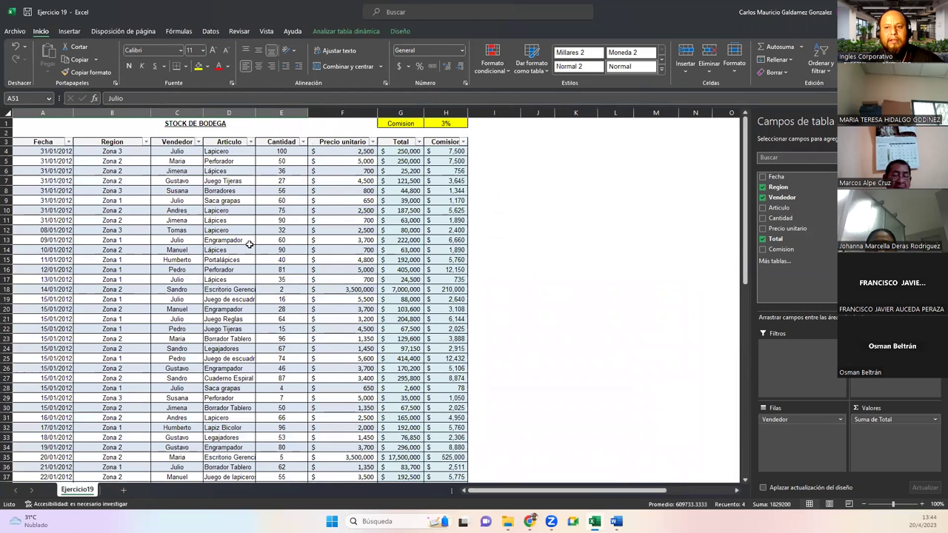
scroll(249, 244, "down", 10)
left_click(191, 230)
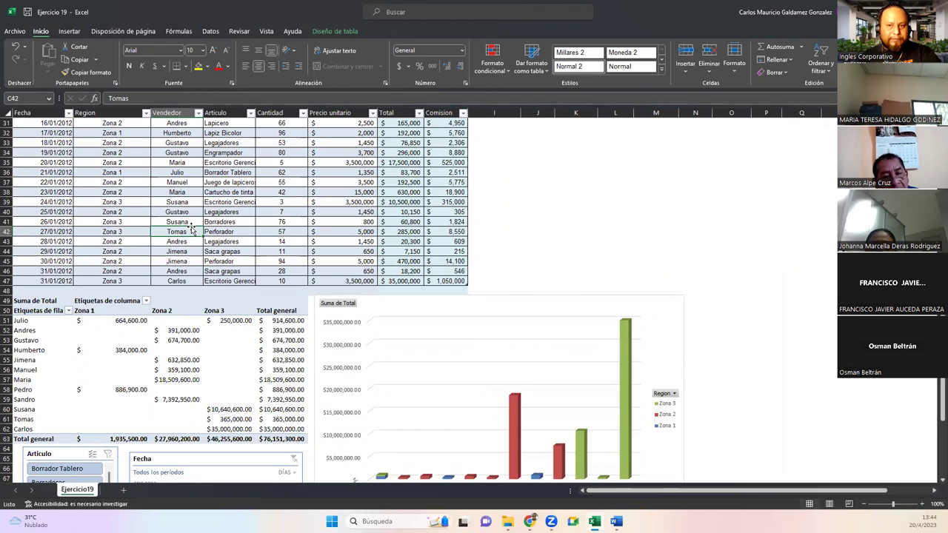
left_click(228, 253)
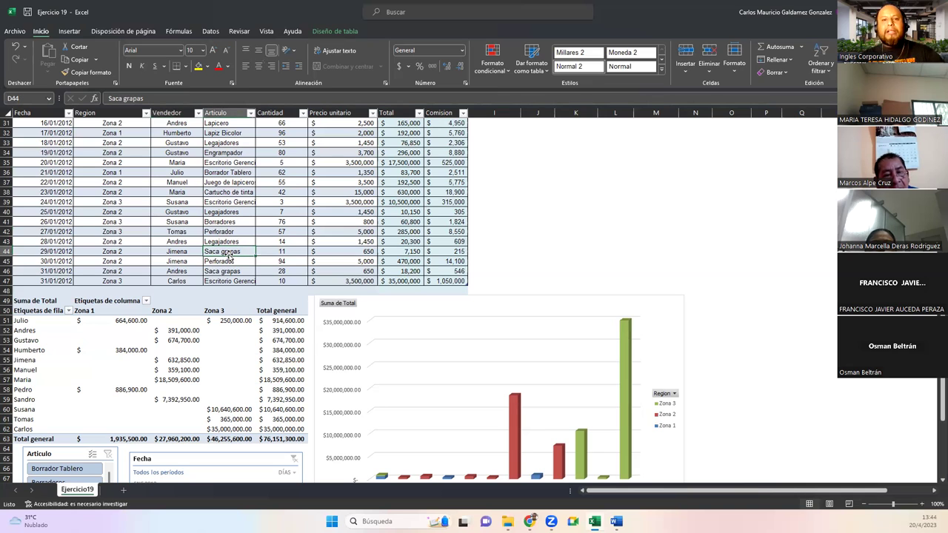
- Move the pivot chart beside the source table's last rows and the whole pivot table to cell J57 beneath the chart
left_click_drag(505, 304, 681, 140)
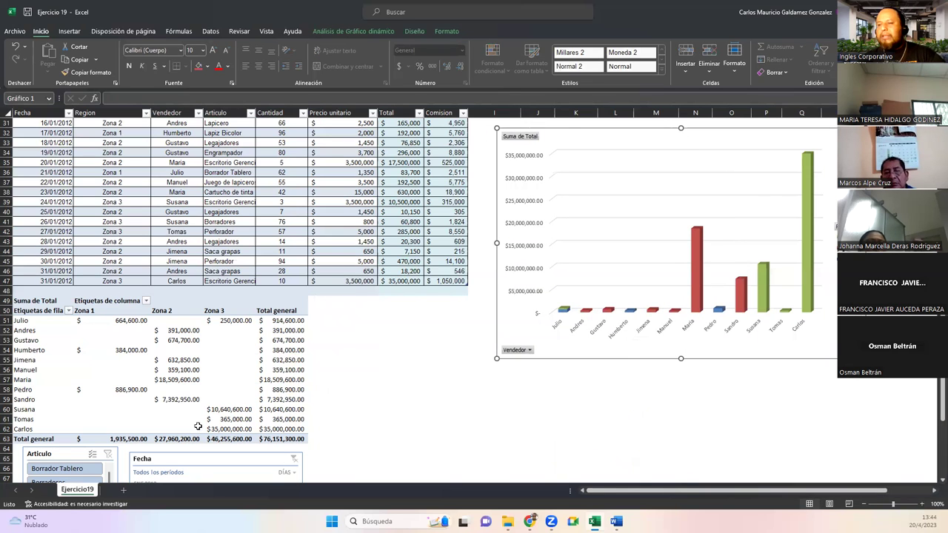
left_click(45, 321)
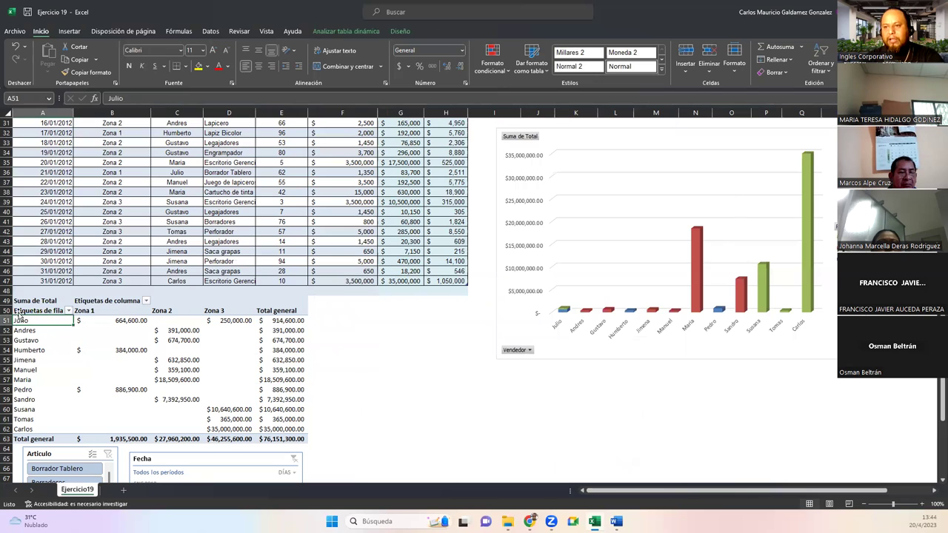
left_click(22, 299)
left_click_drag(308, 366, 681, 443)
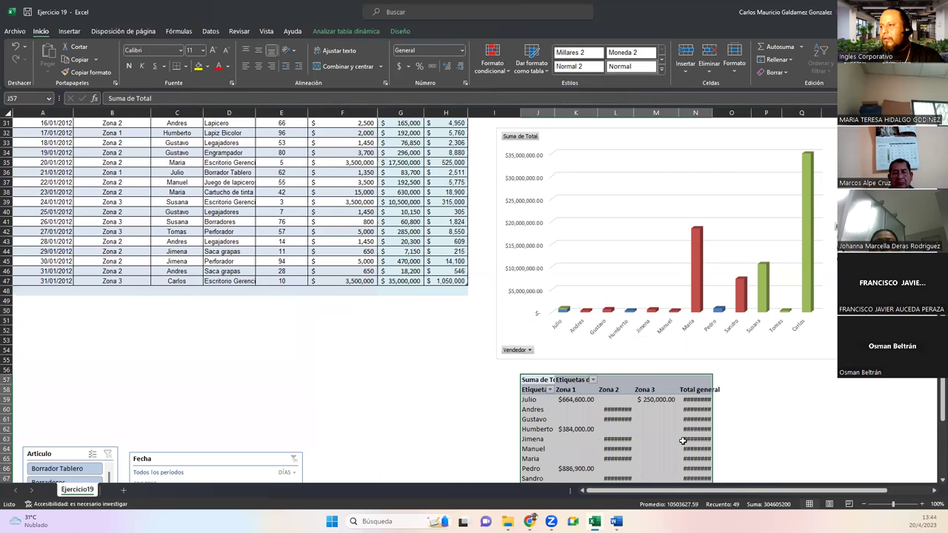
- Autofit columns J to N to the contents of the moved pivot table
double_click(712, 112)
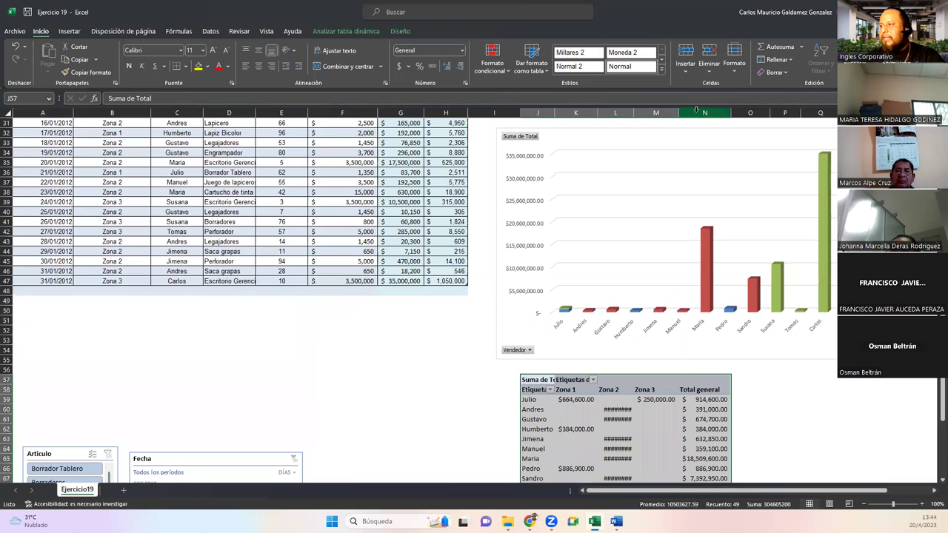
double_click(634, 113)
double_click(593, 115)
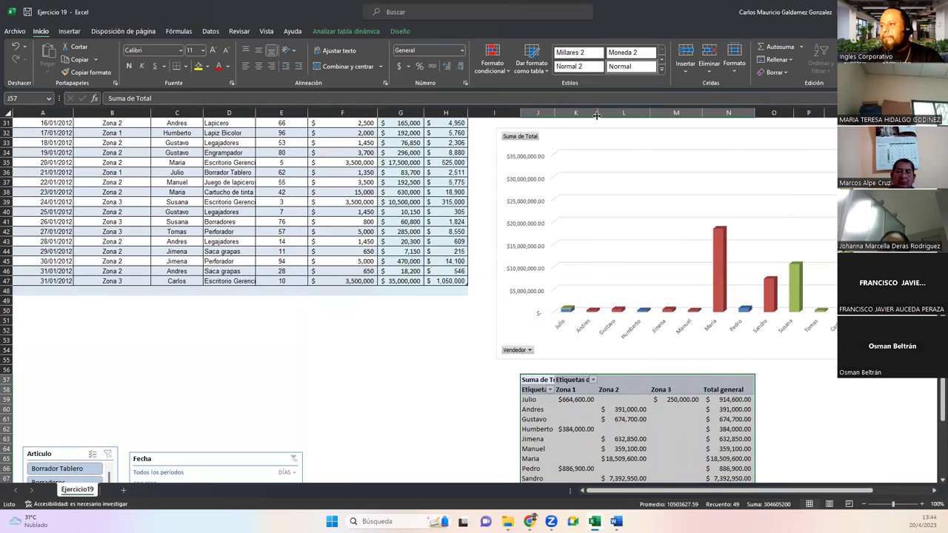
left_click_drag(554, 112, 554, 112)
double_click(554, 112)
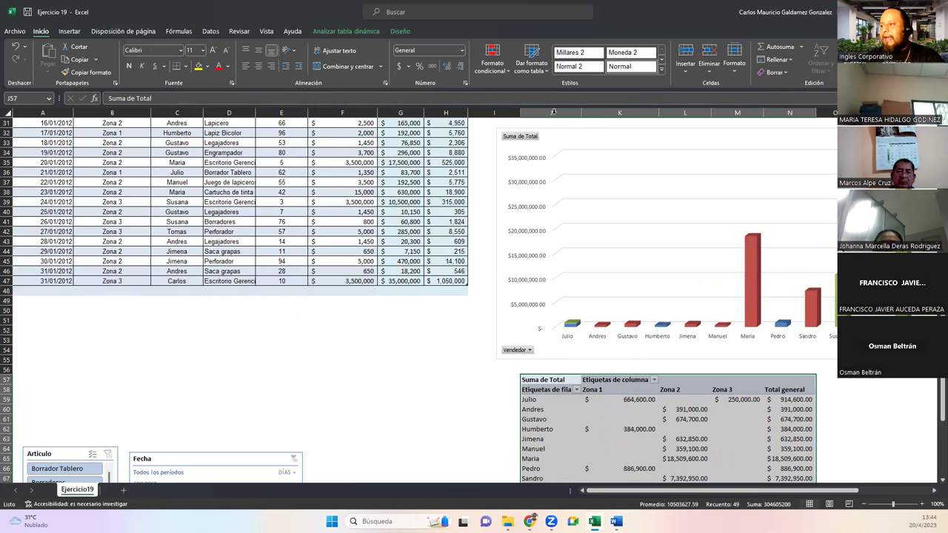
- Narrow the pivot chart and shift it back toward the source table so it sits above the pivot table
left_click(669, 246)
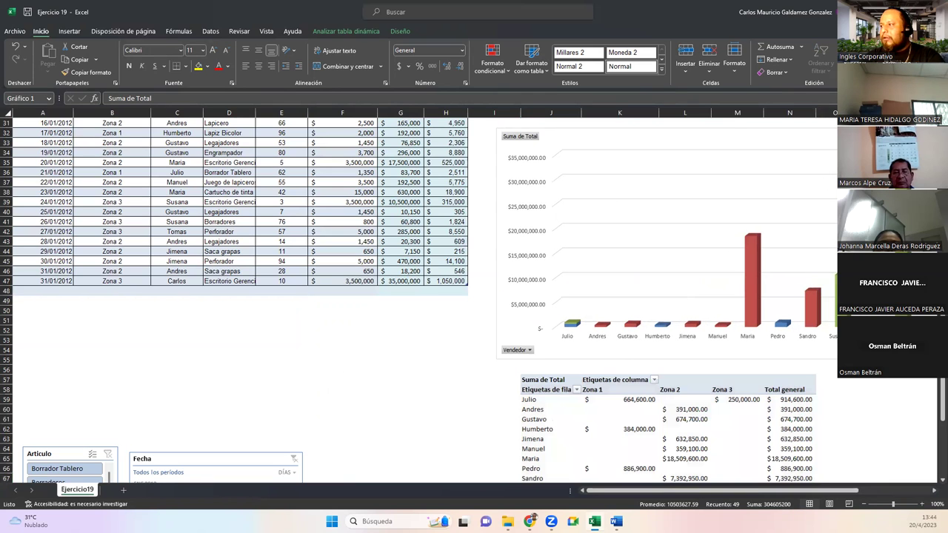
left_click_drag(496, 242, 542, 243)
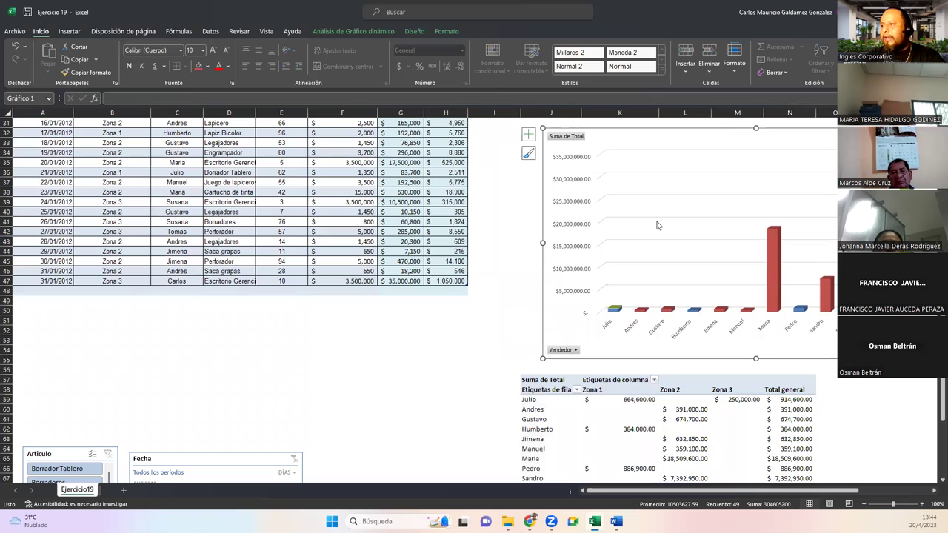
left_click(634, 225)
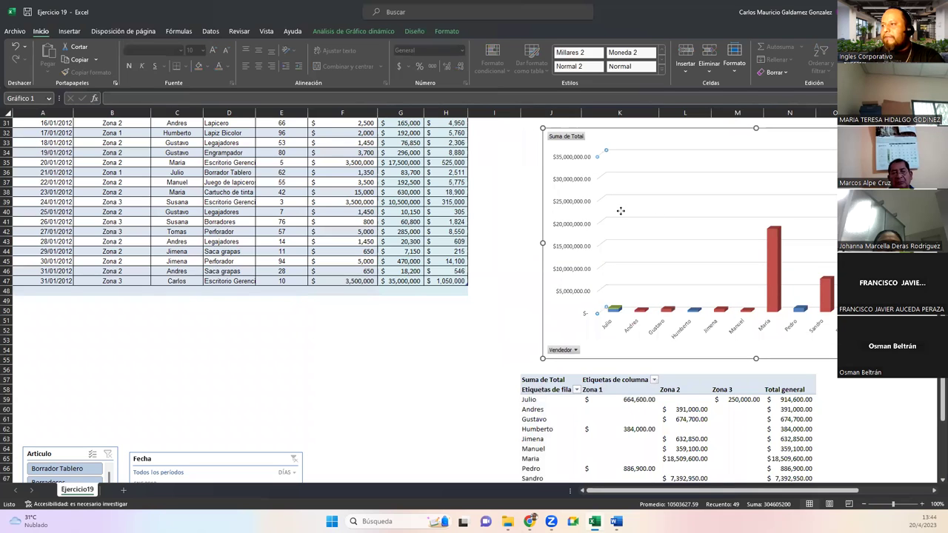
left_click(570, 329)
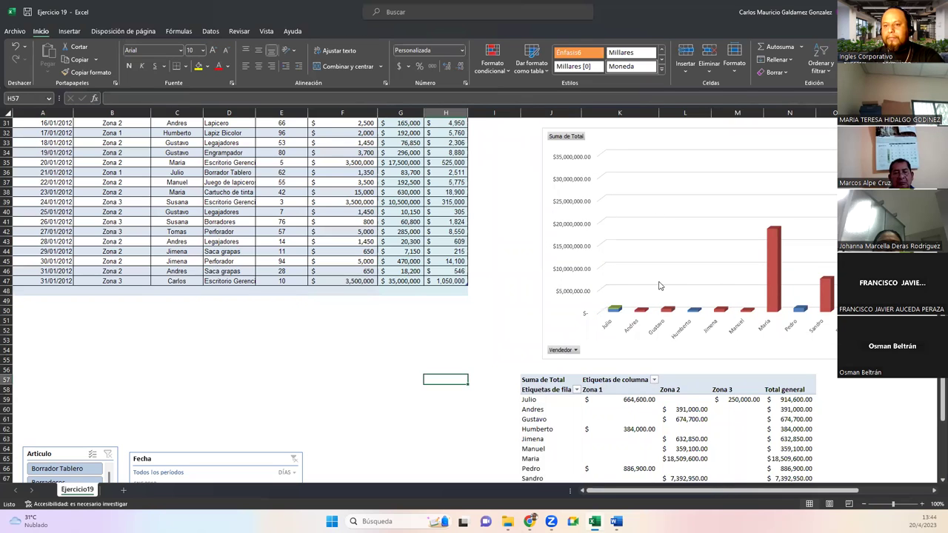
left_click_drag(790, 346, 746, 348)
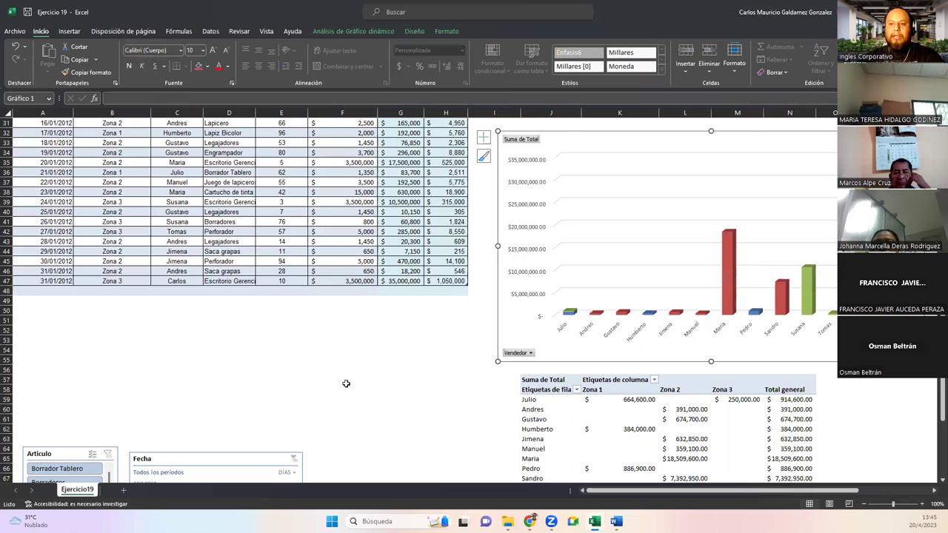
- Try the data form from empty cell D55, open it from table cell D36 instead and reposition the form slightly
left_click(240, 360)
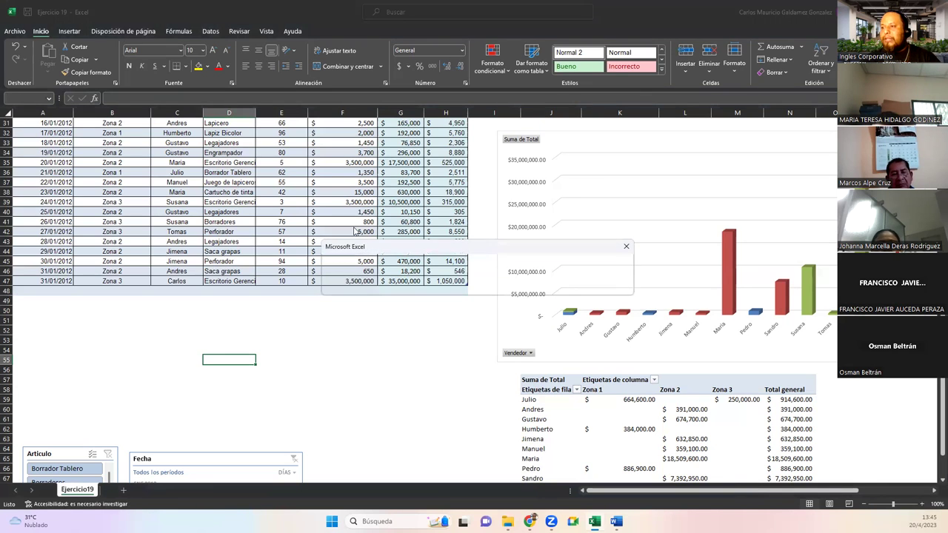
left_click(626, 245)
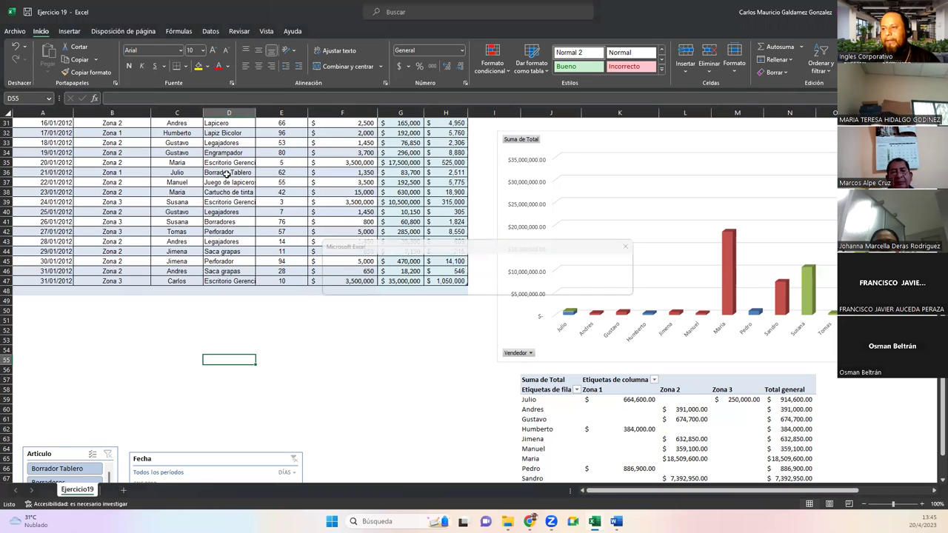
left_click(229, 171)
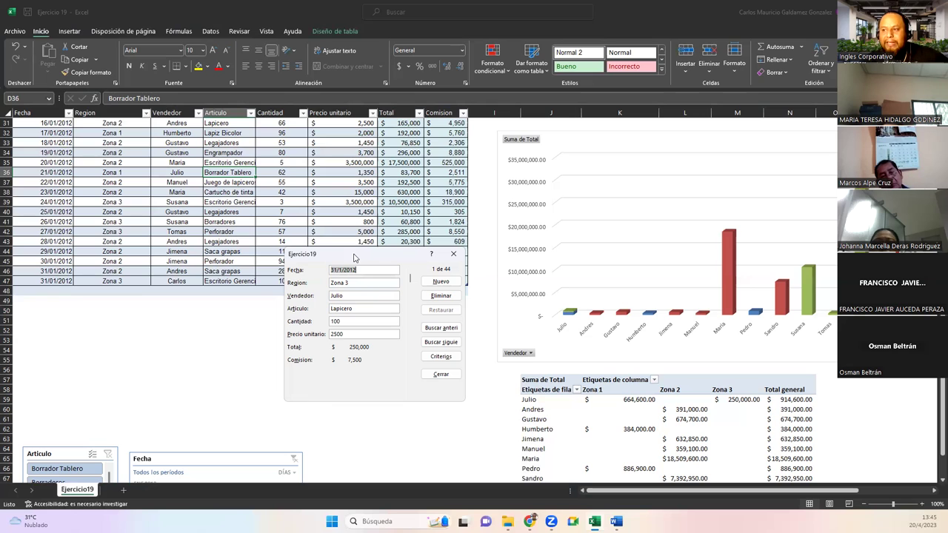
left_click_drag(354, 257, 364, 250)
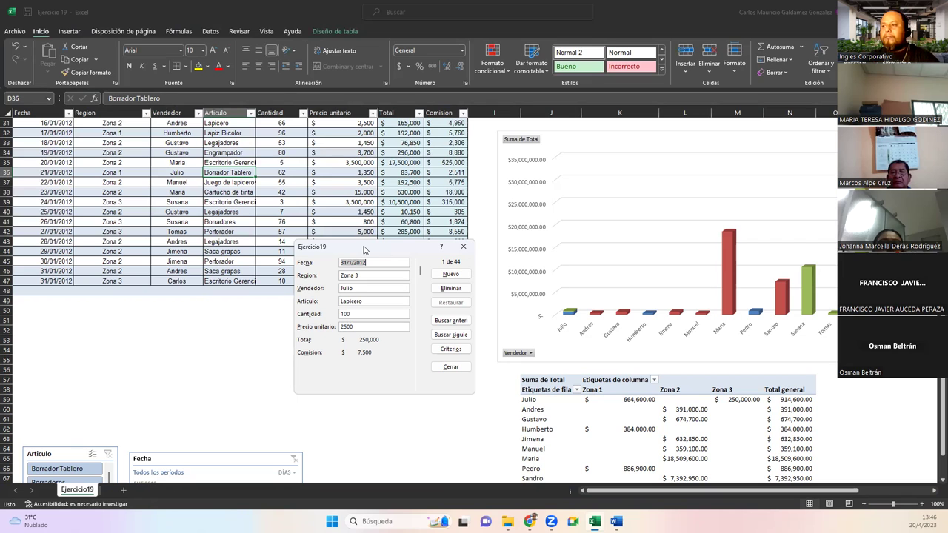
- Close the data form, move the Fecha timeline just below the source table and place the Articulo slicer beneath it, beside the pivot table
left_click(460, 247)
scroll(189, 338, "down", 5)
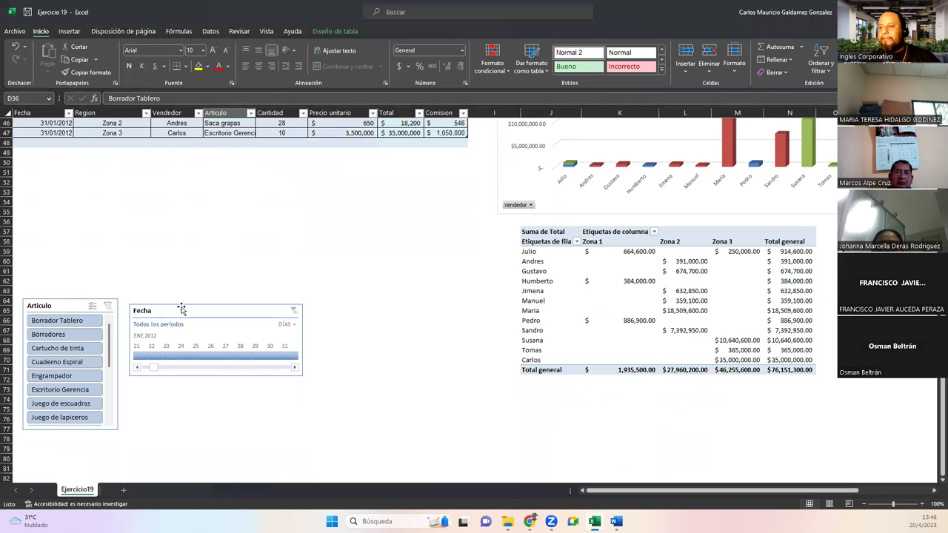
left_click_drag(182, 309, 356, 164)
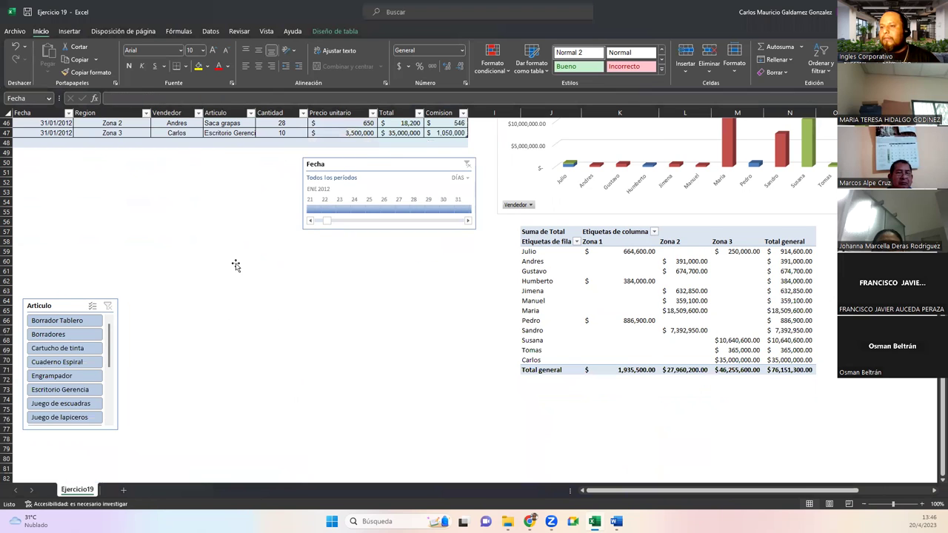
left_click_drag(19, 311, 456, 251)
left_click_drag(59, 305, 401, 248)
scroll(448, 358, "down", 3)
scroll(456, 289, "up", 3)
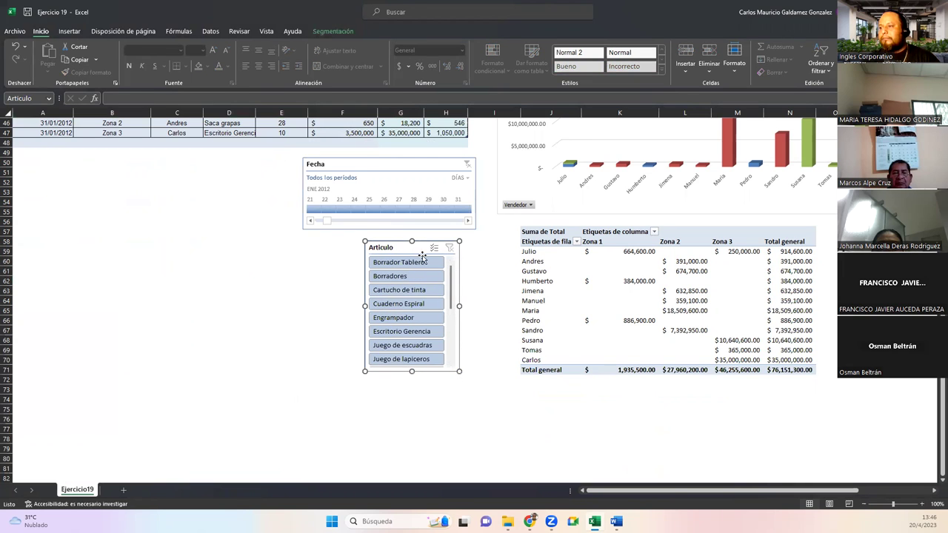
left_click_drag(404, 249, 411, 249)
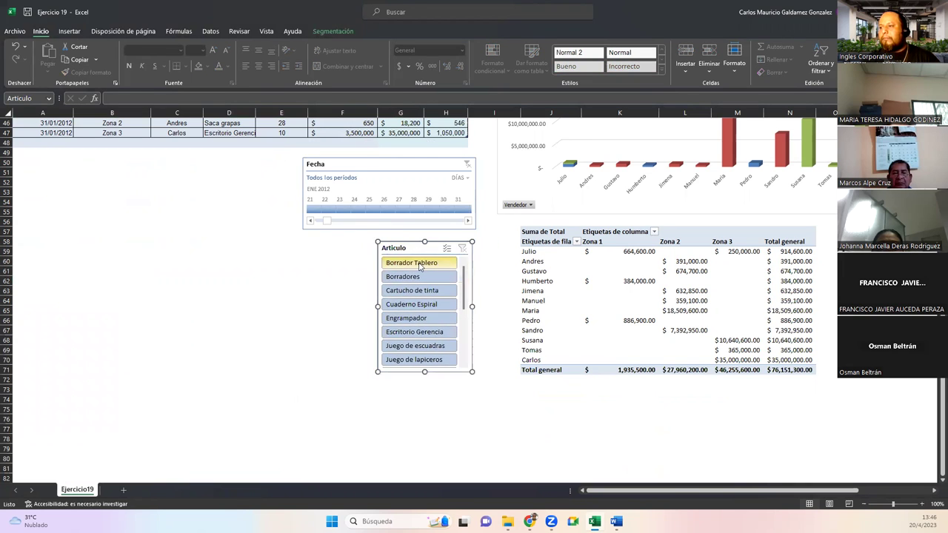
- Filter the pivot table and chart to Escritorio Gerencia with the Articulo slicer, then clear that filter
left_click(425, 333)
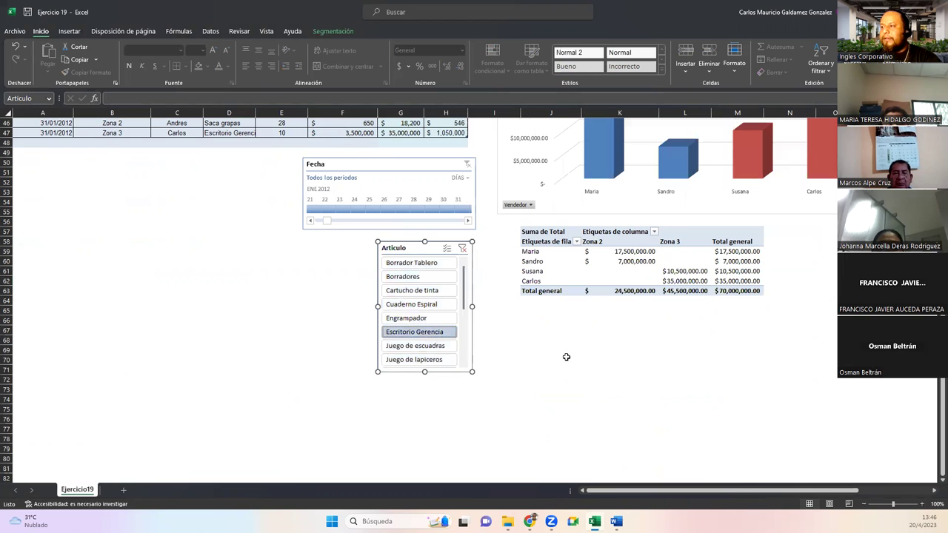
scroll(602, 349, "up", 4)
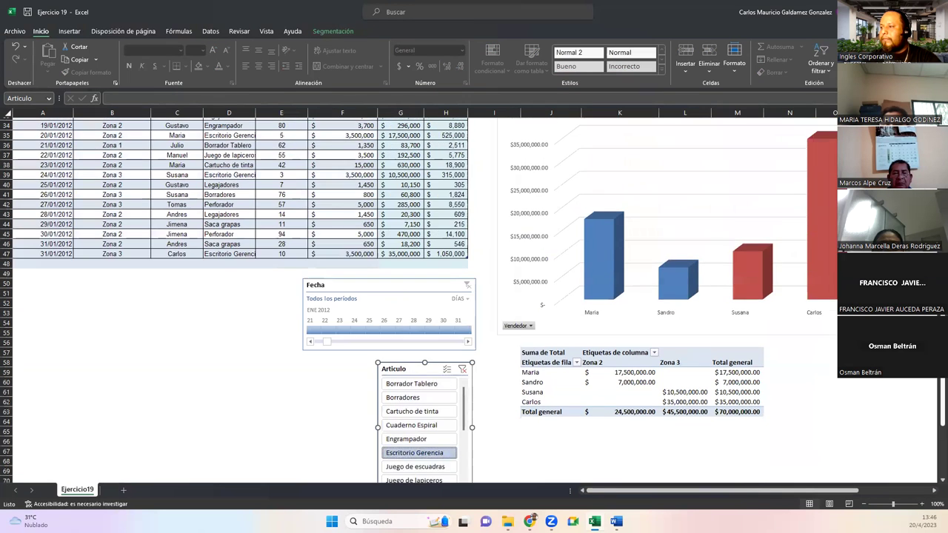
scroll(444, 319, "down", 1)
left_click(463, 327)
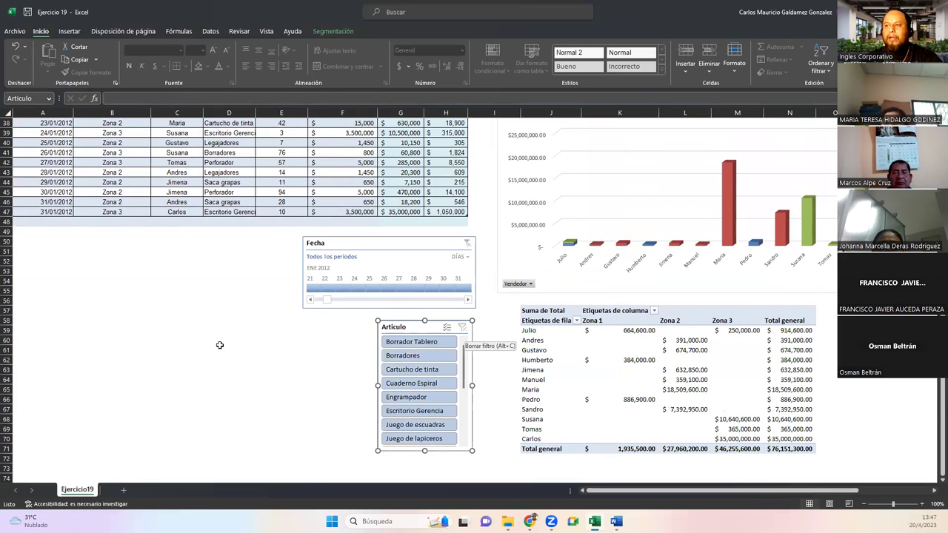
- Review the rearranged sheet, comparing the timeline, slicer, pivot chart and pivot table with the source records
left_click(311, 379)
scroll(370, 388, "down", 5)
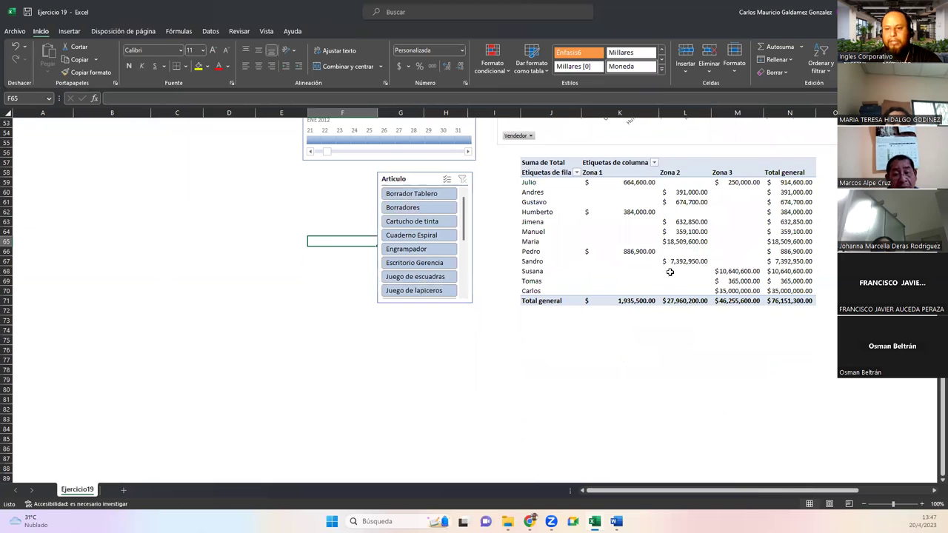
left_click(580, 205)
left_click(588, 211)
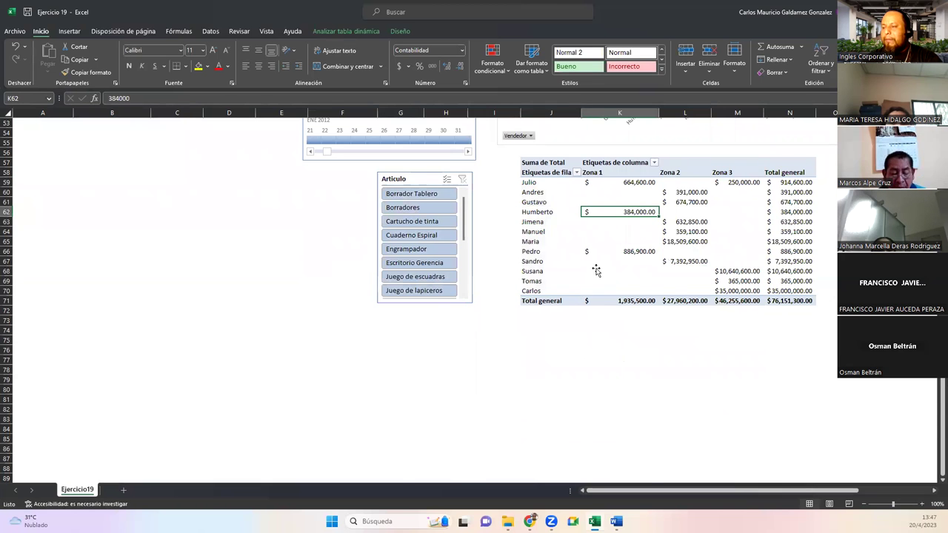
scroll(594, 271, "up", 10)
scroll(593, 274, "up", 5)
scroll(484, 431, "down", 12)
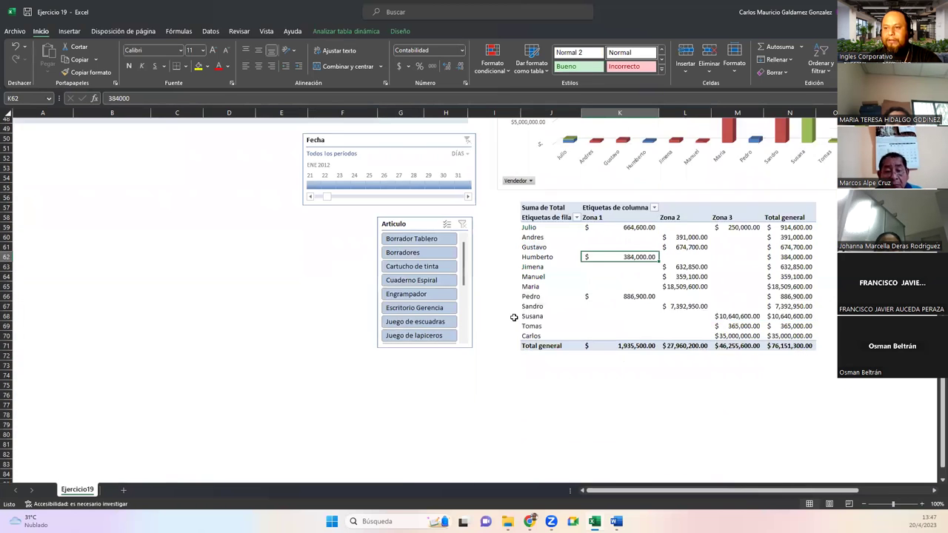
scroll(507, 319, "up", 15)
- Create the recommended pivot table Suma de Total por Region from the stock table, after comparing it with the commission suggestion
left_click(79, 172)
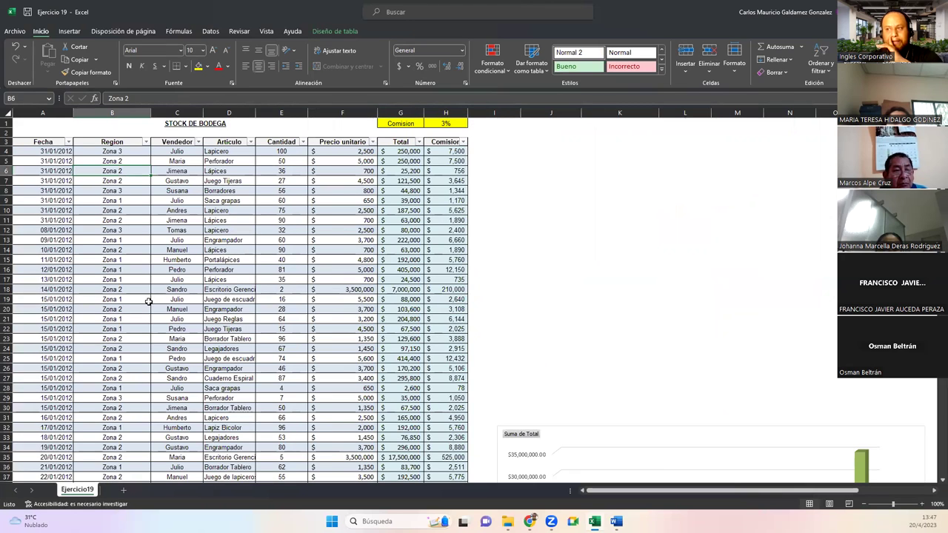
left_click(69, 32)
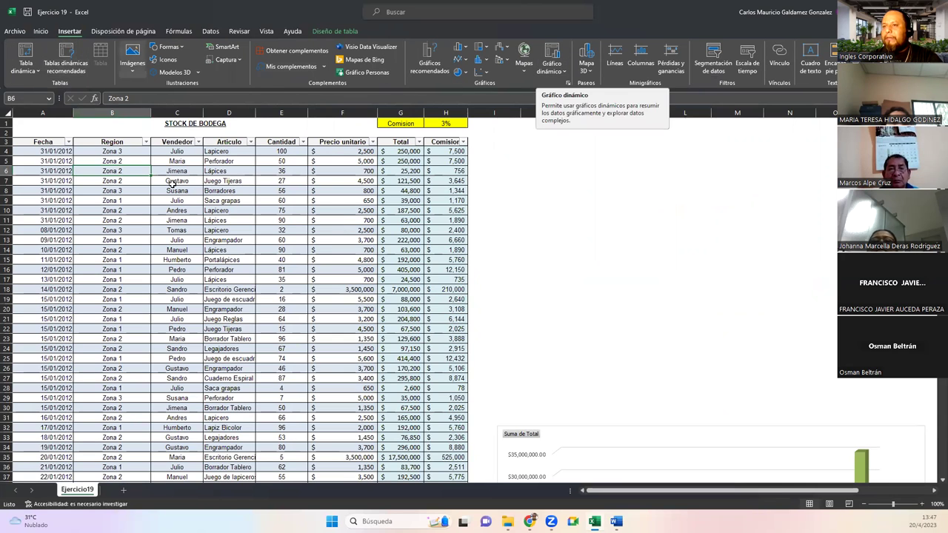
left_click(124, 229)
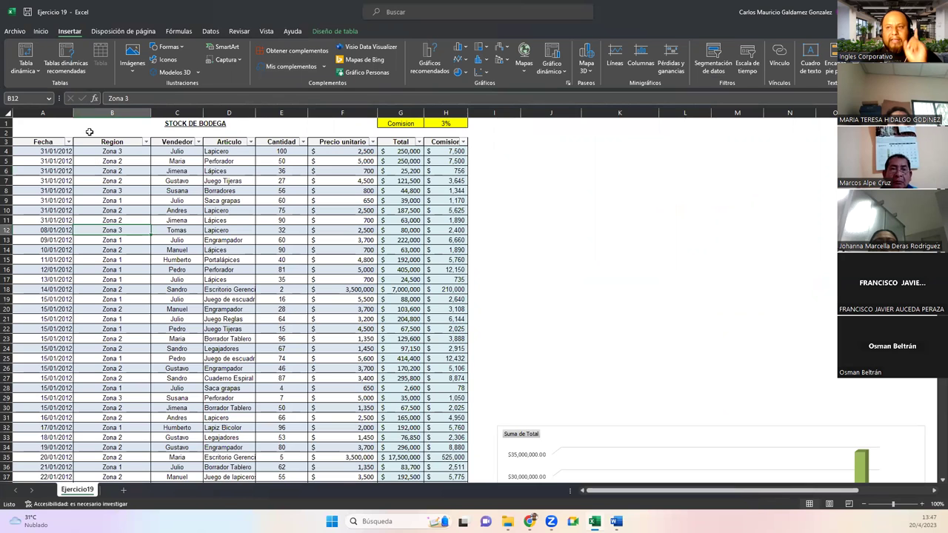
left_click(63, 54)
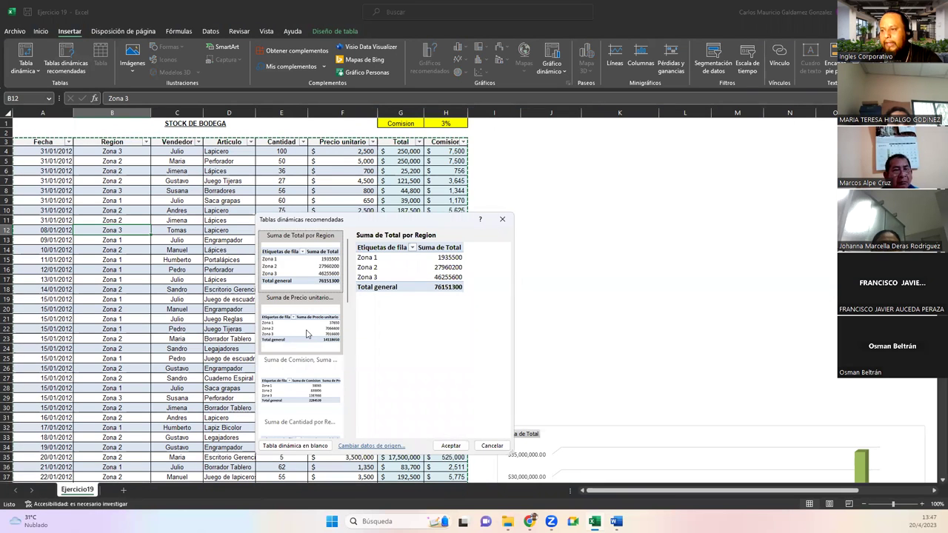
left_click(302, 399)
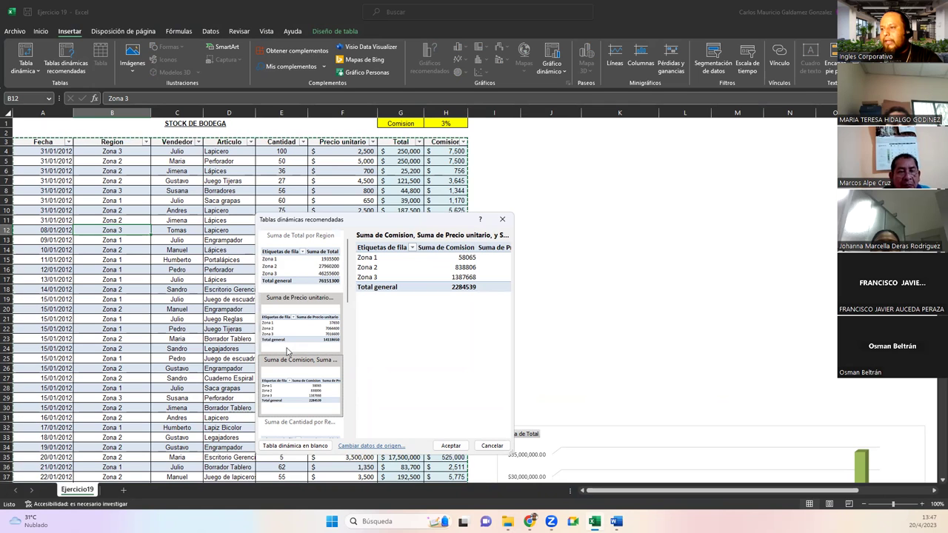
left_click(290, 279)
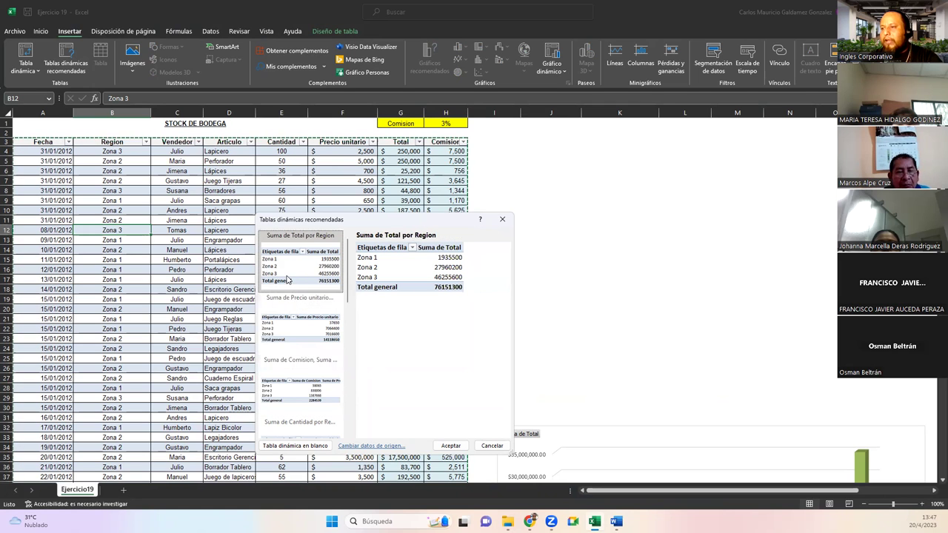
left_click(452, 446)
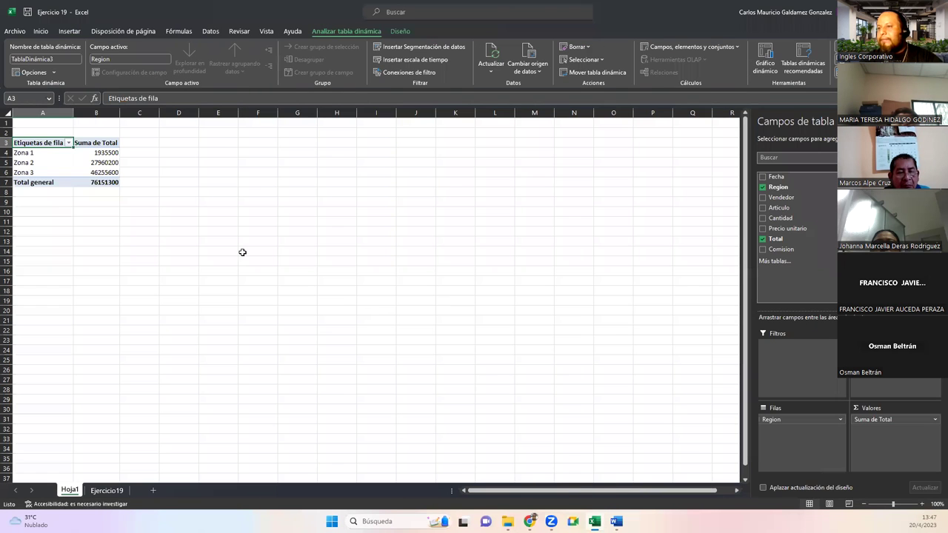
- Move the new region pivot table to cell J3 of the existing sheet Ejercicio19
left_click(86, 172)
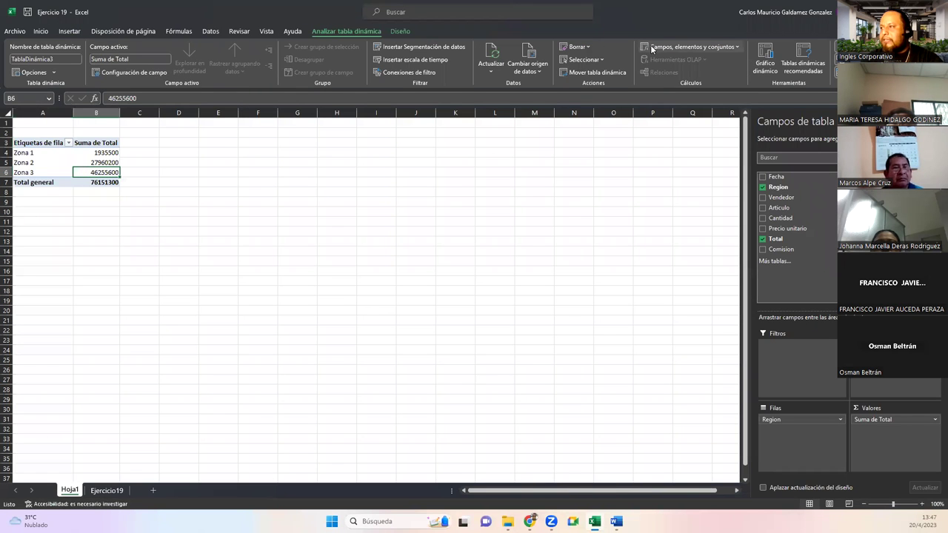
left_click(613, 75)
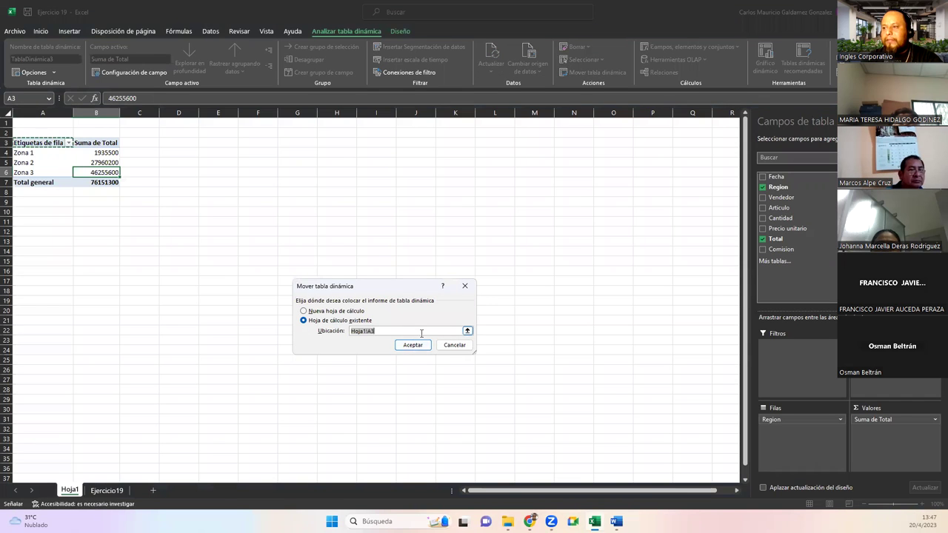
left_click(107, 490)
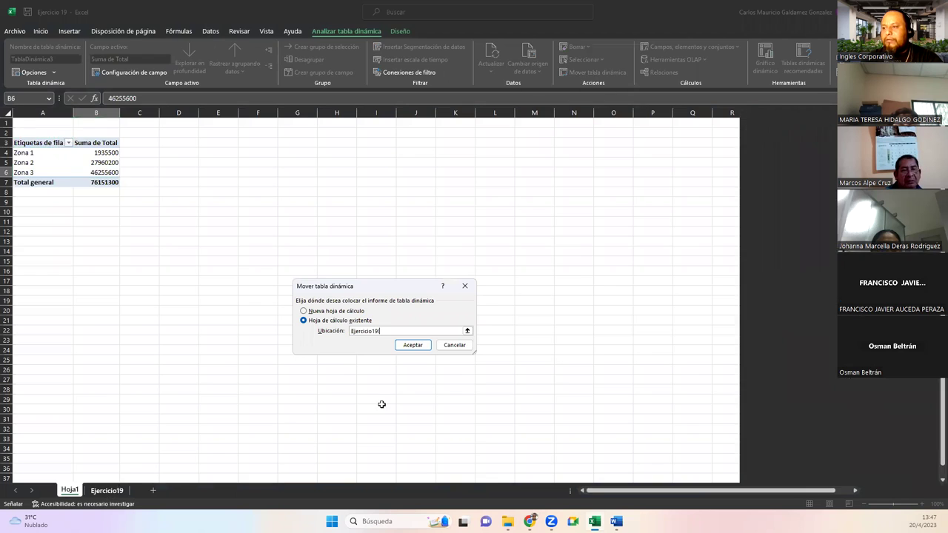
left_click(530, 142)
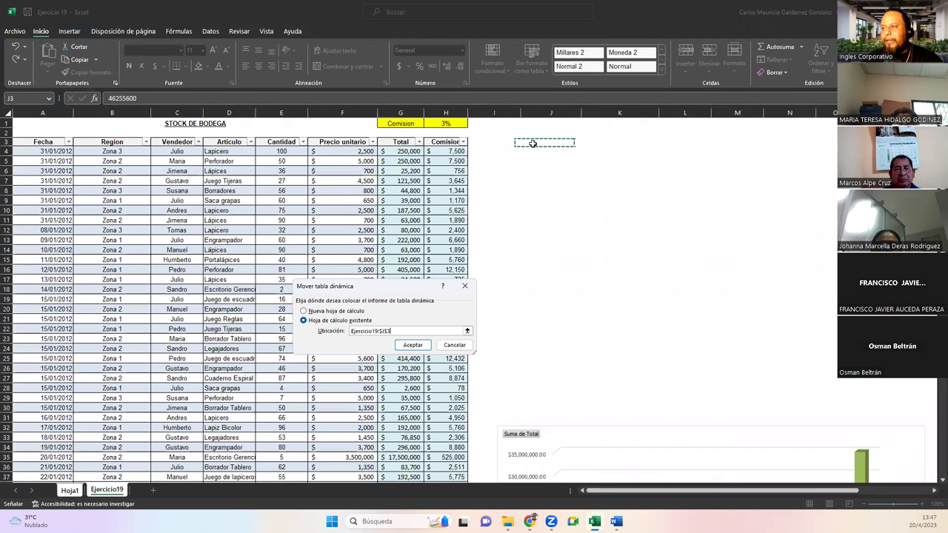
left_click(413, 345)
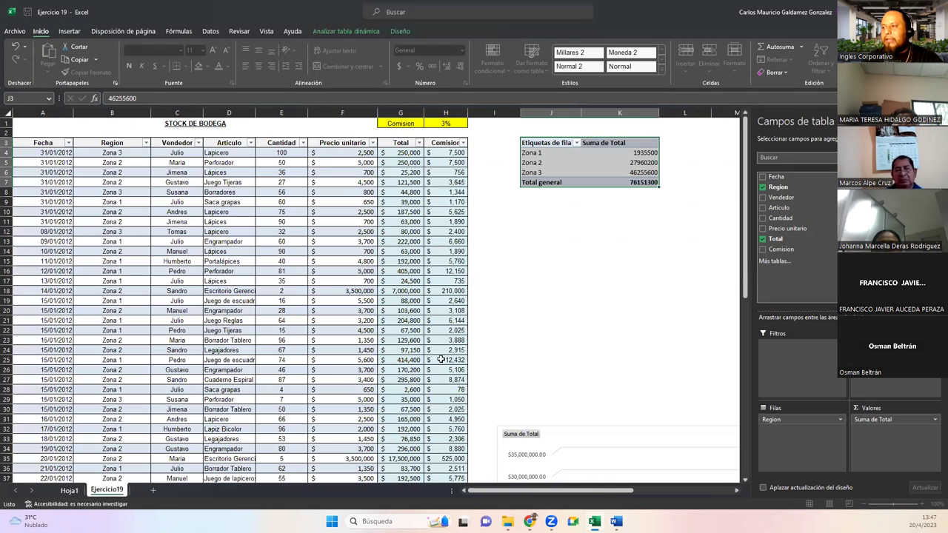
- Apply the accounting currency format to the region totals in K4:K7 and close the pivot field list
left_click_drag(603, 151, 600, 179)
left_click(42, 31)
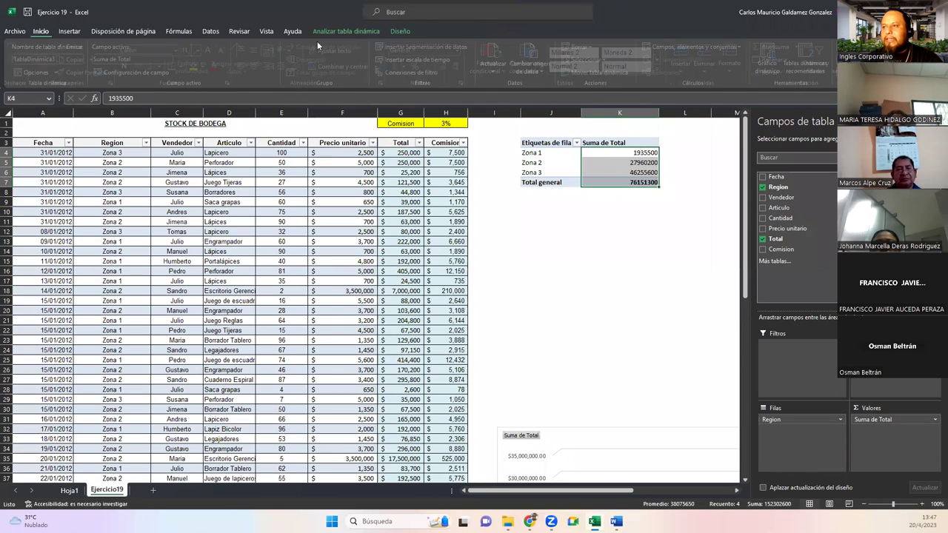
left_click(401, 67)
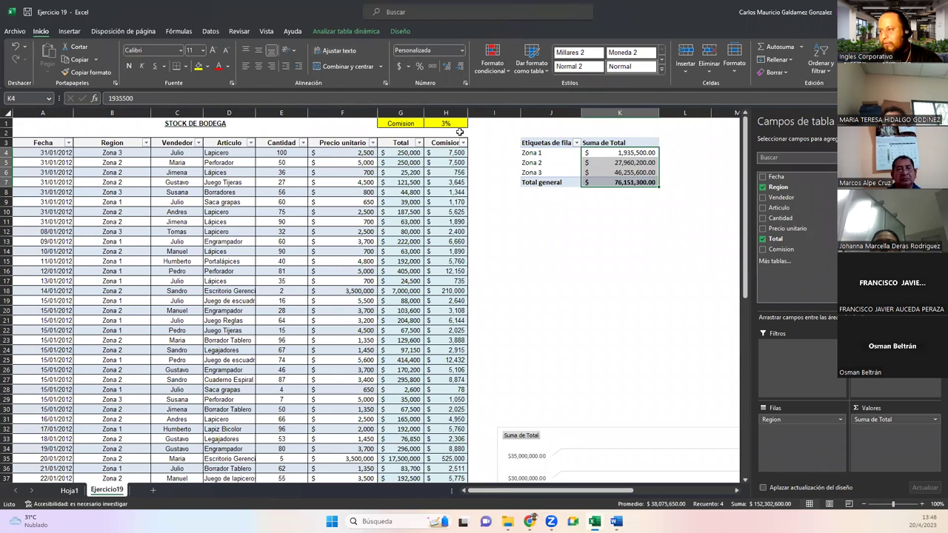
left_click(565, 190)
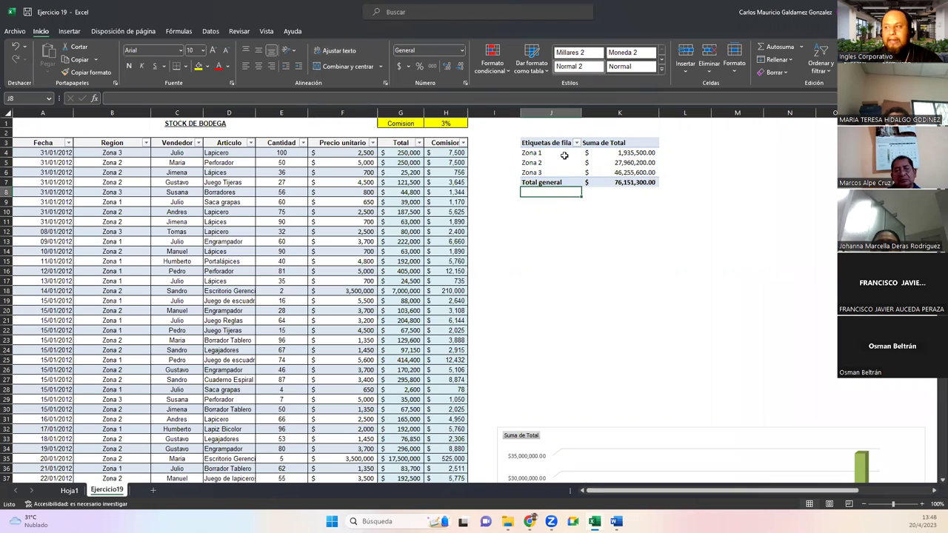
left_click(563, 154)
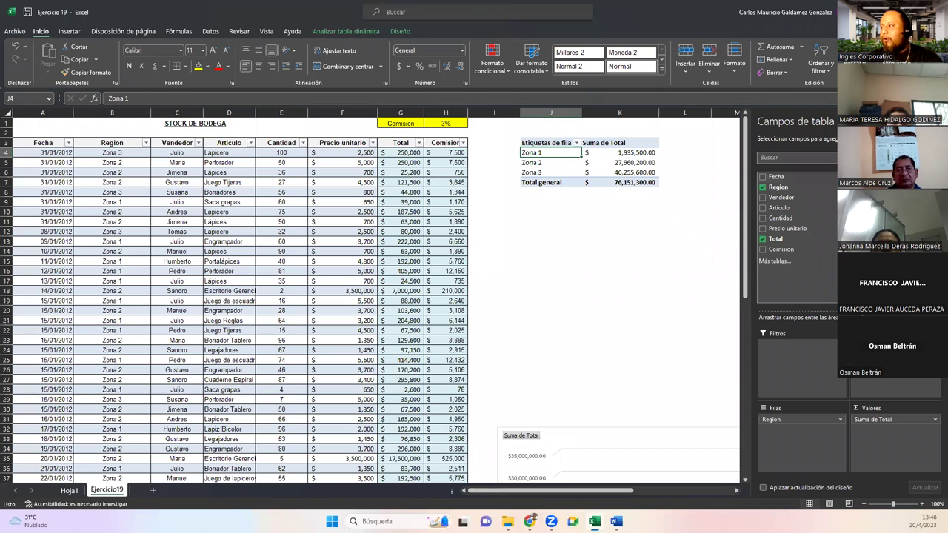
left_click(939, 120)
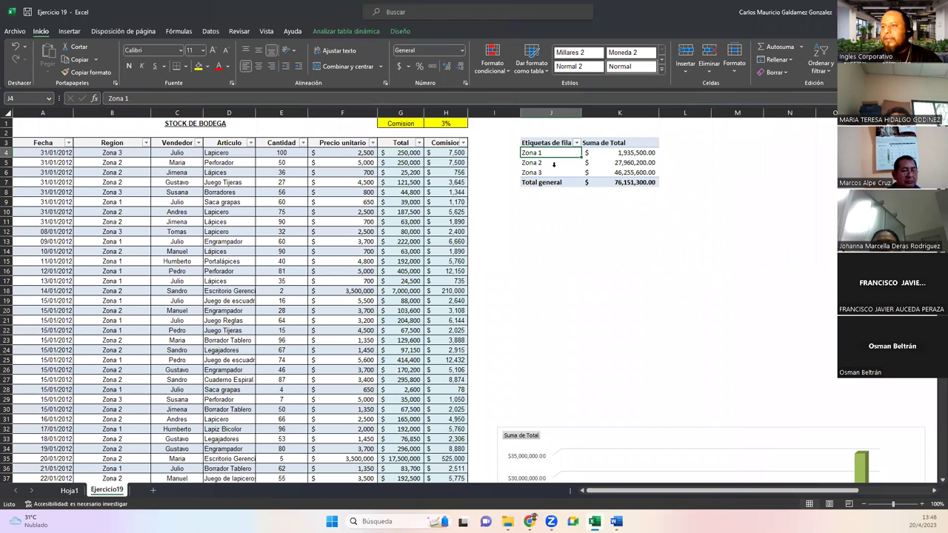
left_click(69, 31)
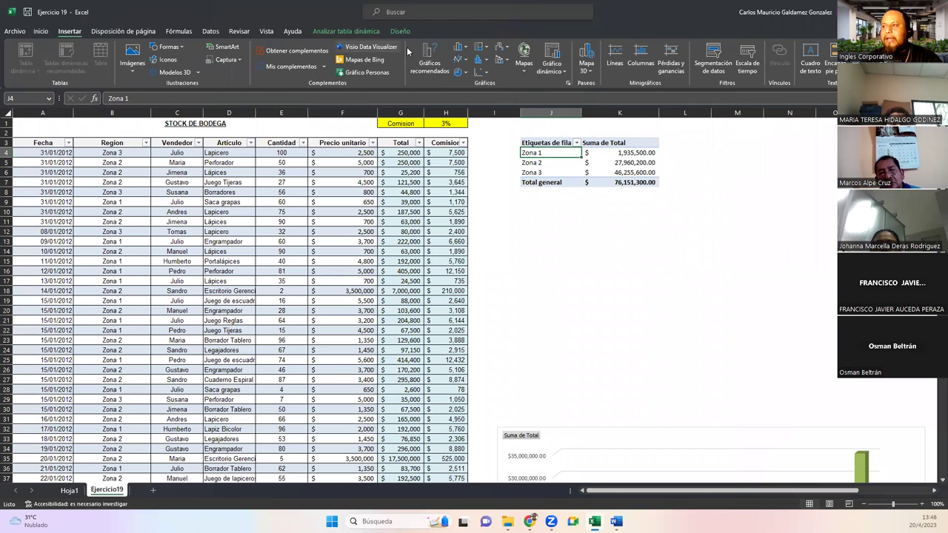
left_click(561, 69)
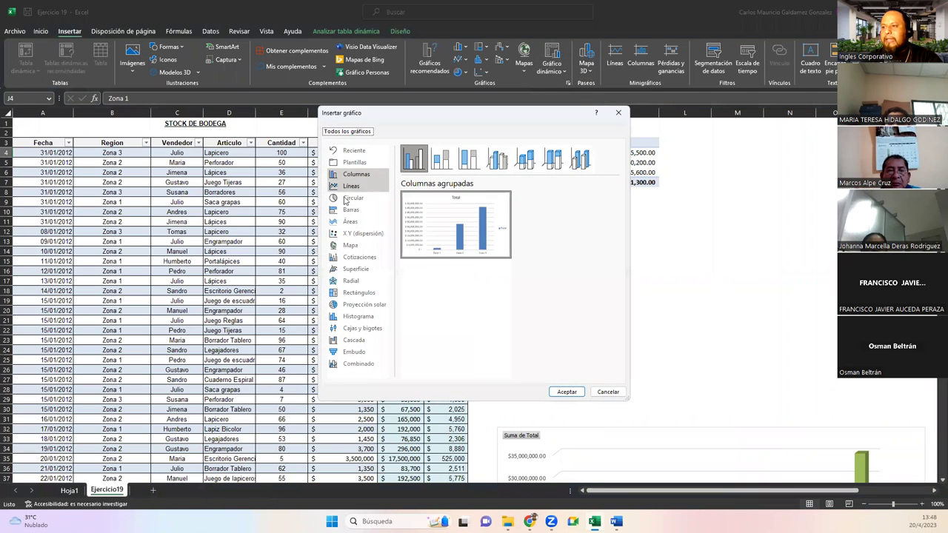
left_click(346, 200)
mouse_move(435, 224)
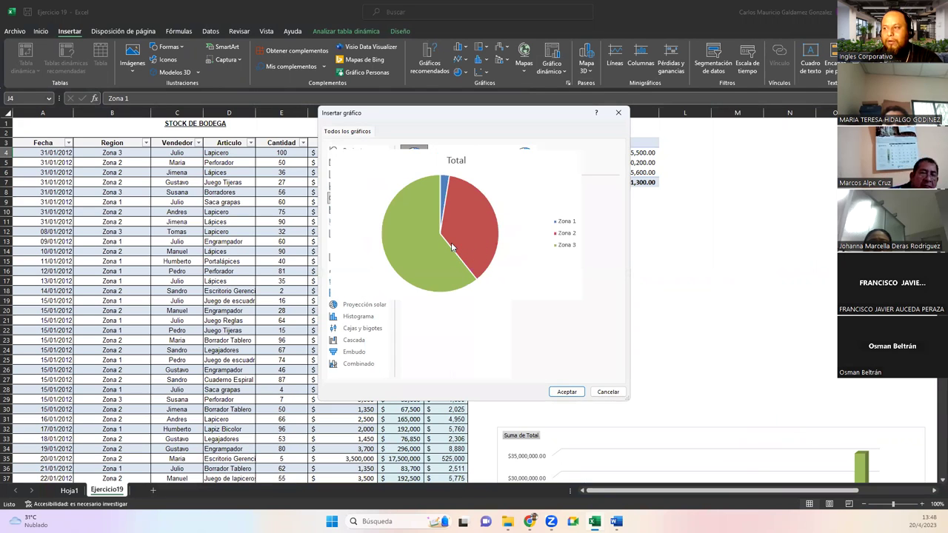
left_click_drag(462, 124, 289, 156)
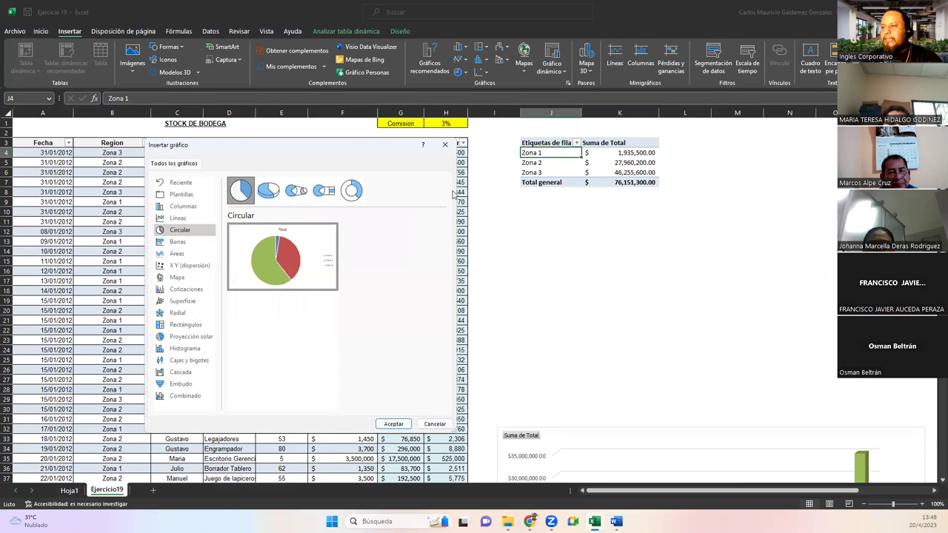
left_click(445, 145)
- Try hiding the region pivot table's subtotals and showing them at the bottom and top of the group, then undo the changes
left_click(570, 172)
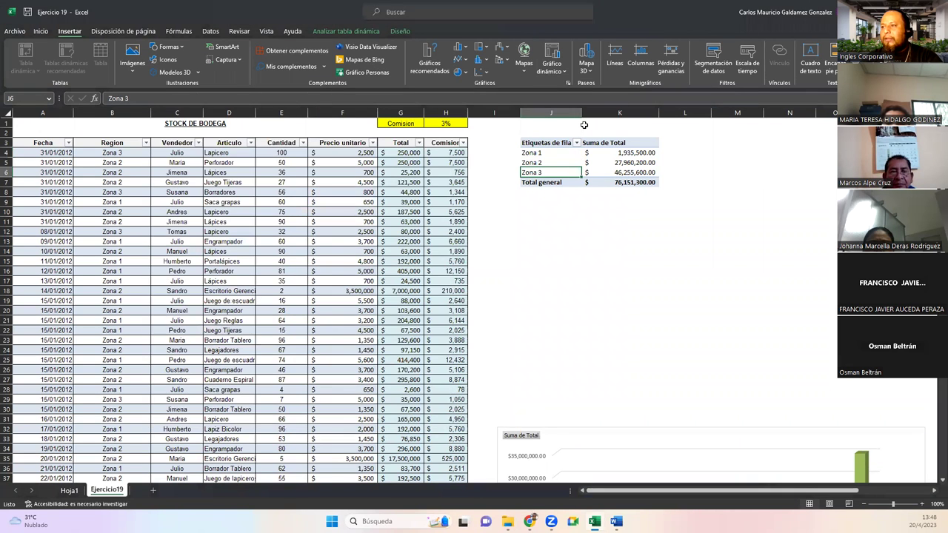
left_click(346, 31)
left_click(400, 33)
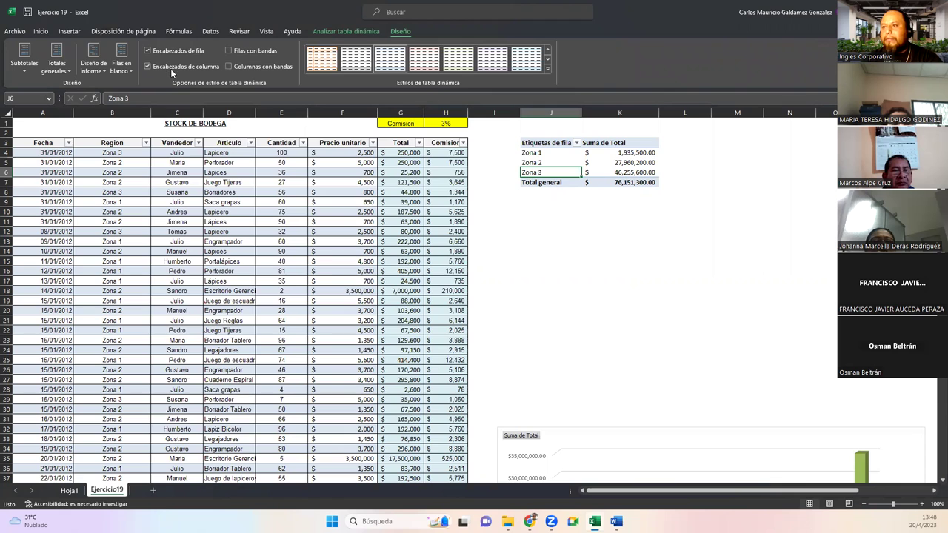
left_click(24, 59)
left_click(42, 93)
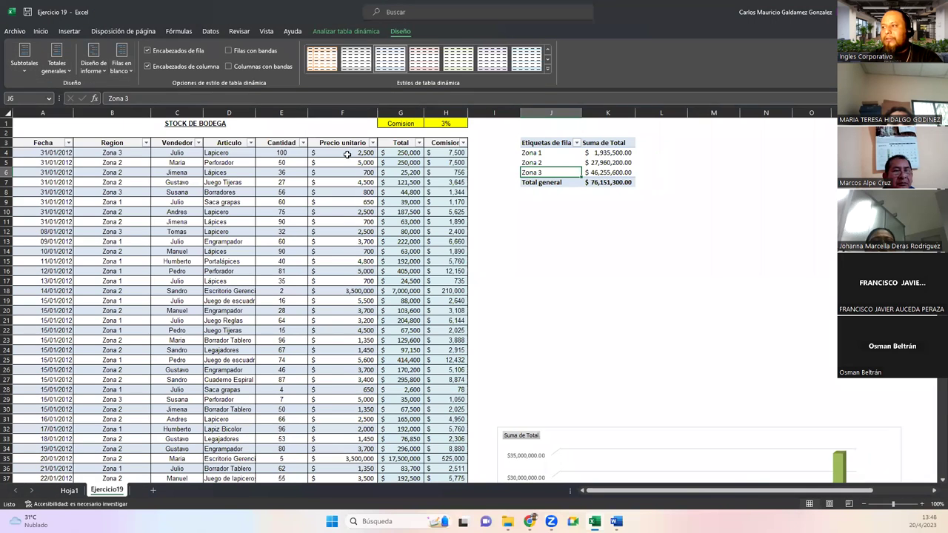
left_click(24, 59)
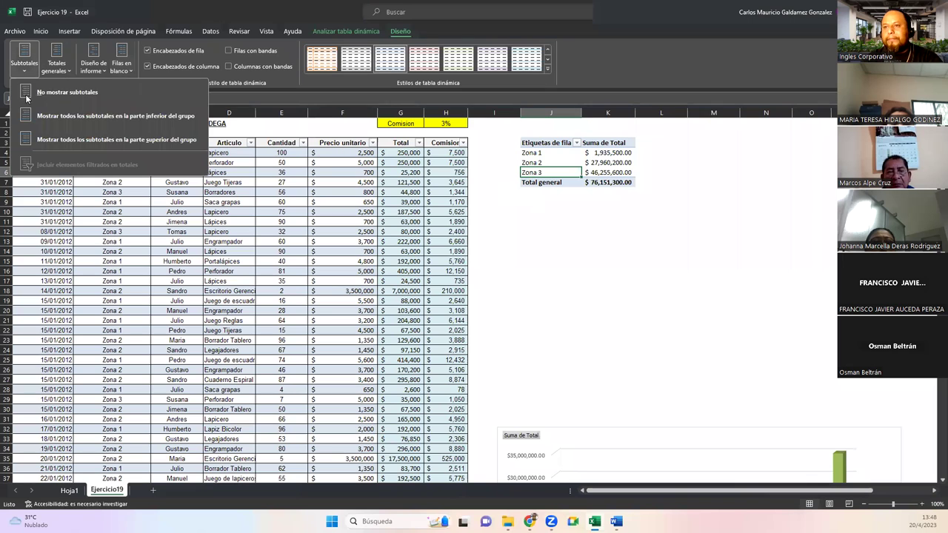
left_click(81, 120)
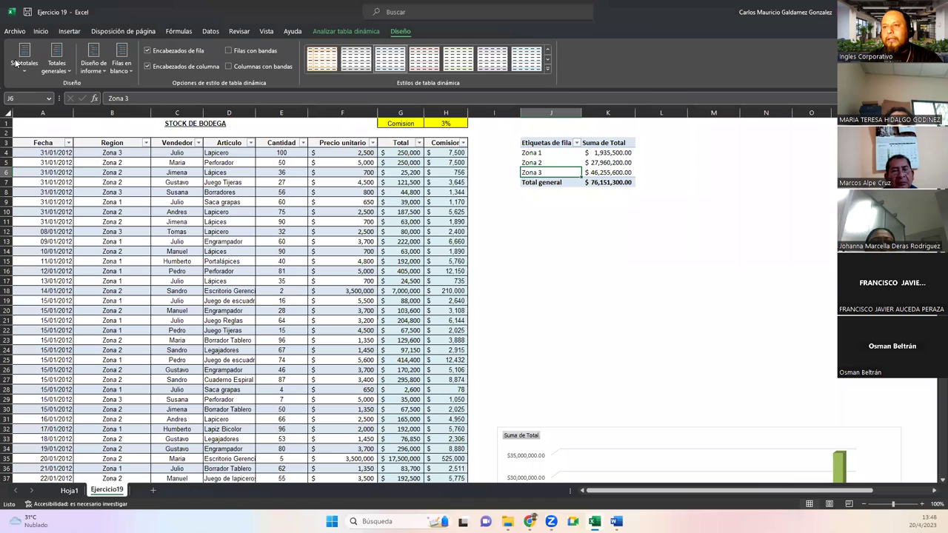
left_click(15, 63)
left_click(55, 142)
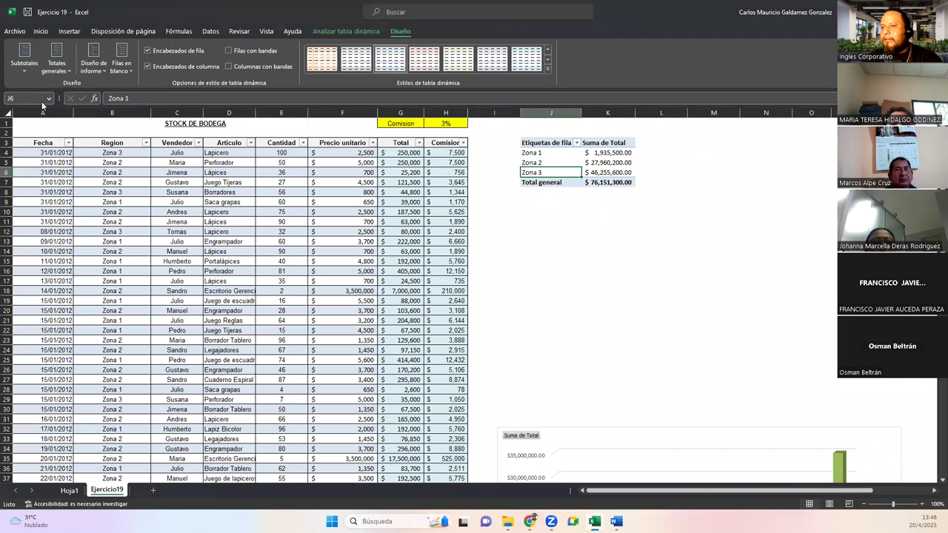
left_click(25, 60)
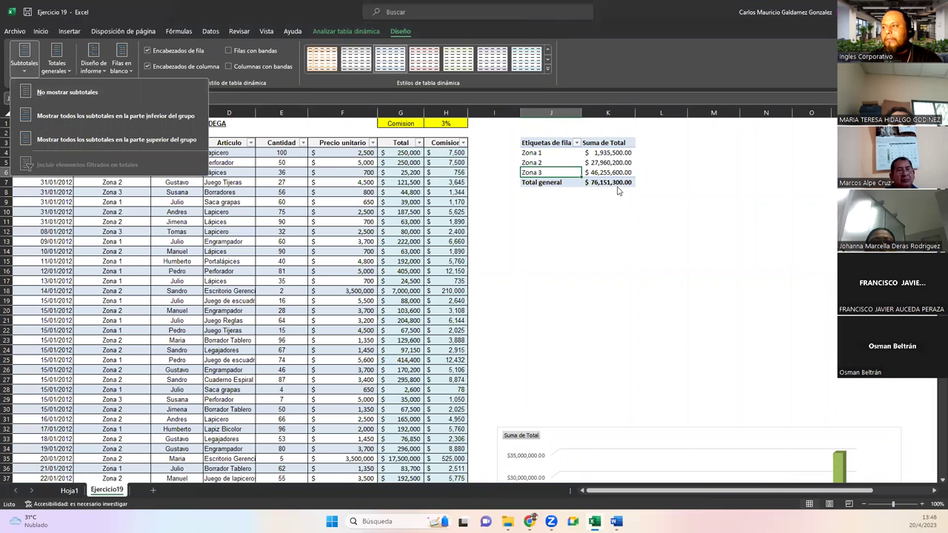
left_click(572, 209)
left_click(565, 215)
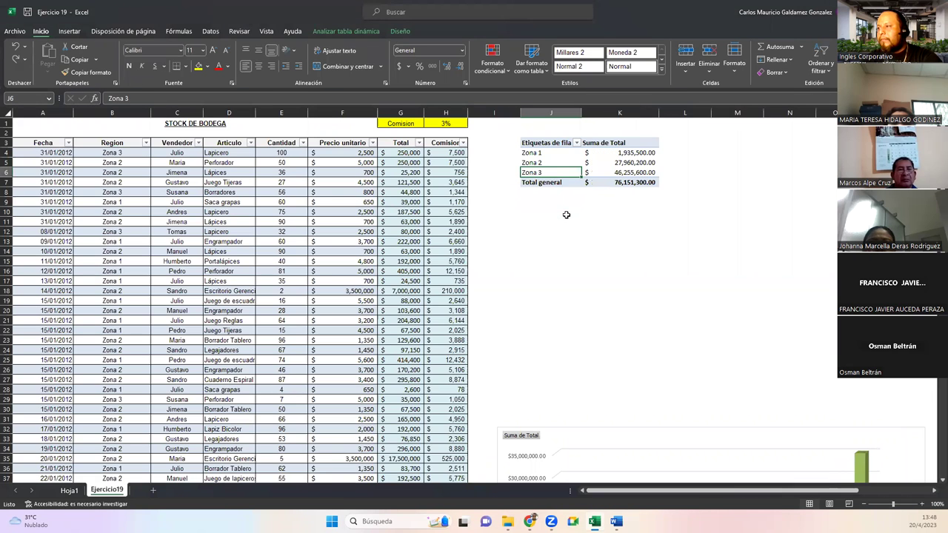
- Set the region pivot table to show no subtotals, after trying them at the bottom and top of the group
left_click(339, 30)
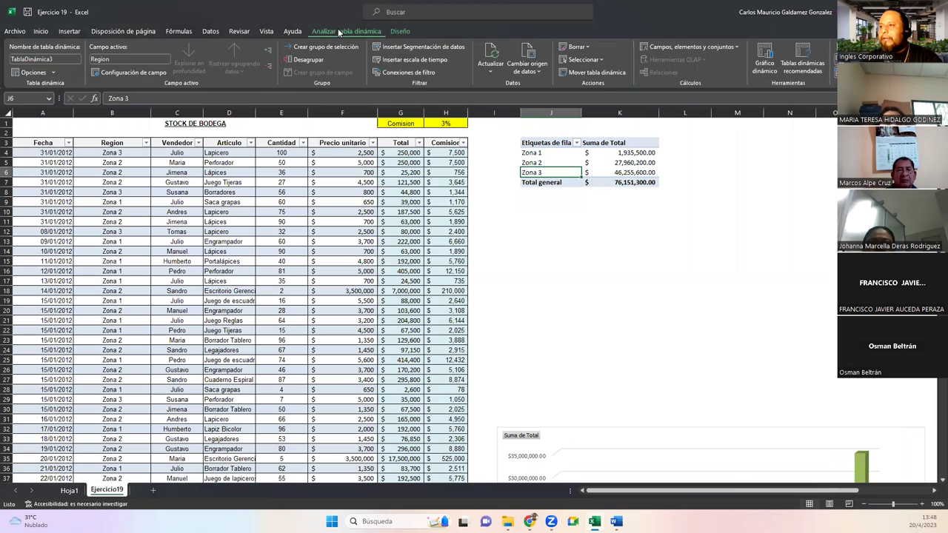
left_click(400, 32)
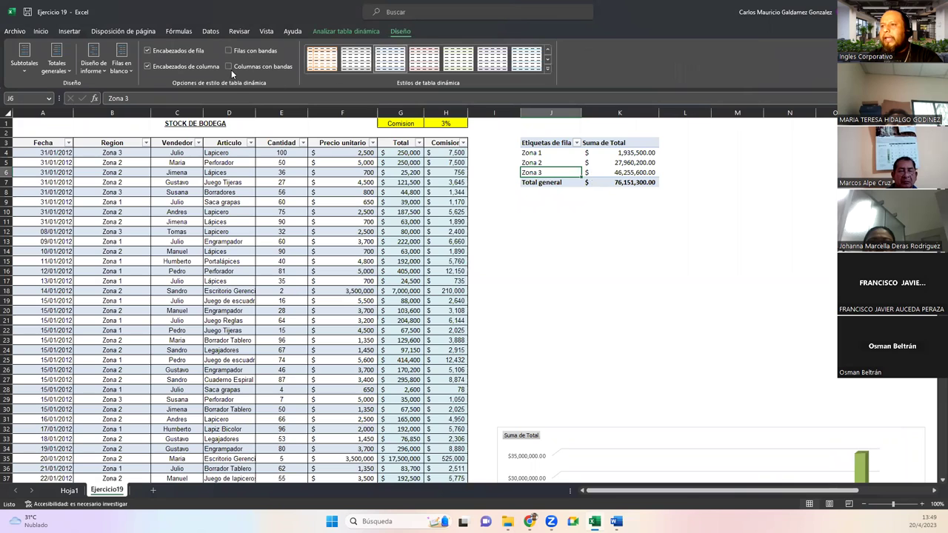
left_click(157, 68)
left_click(157, 68)
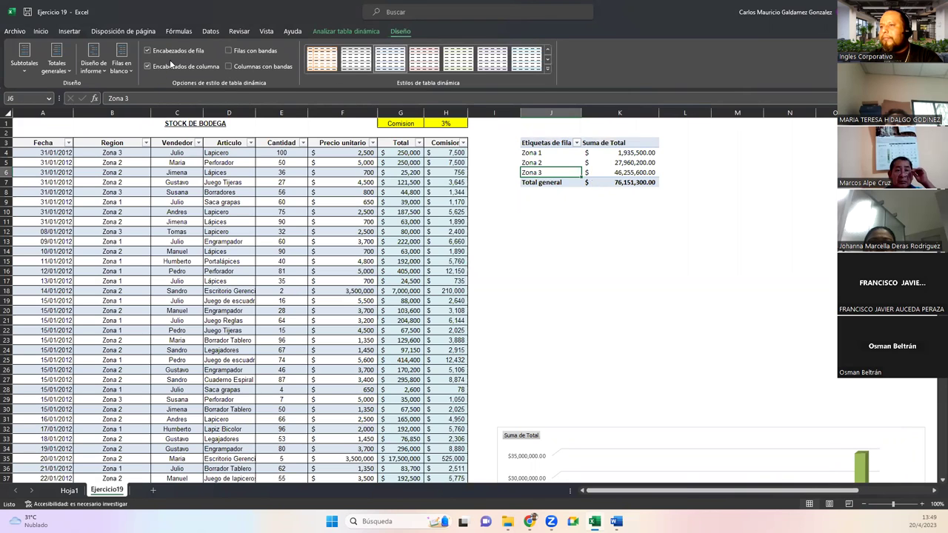
left_click(23, 60)
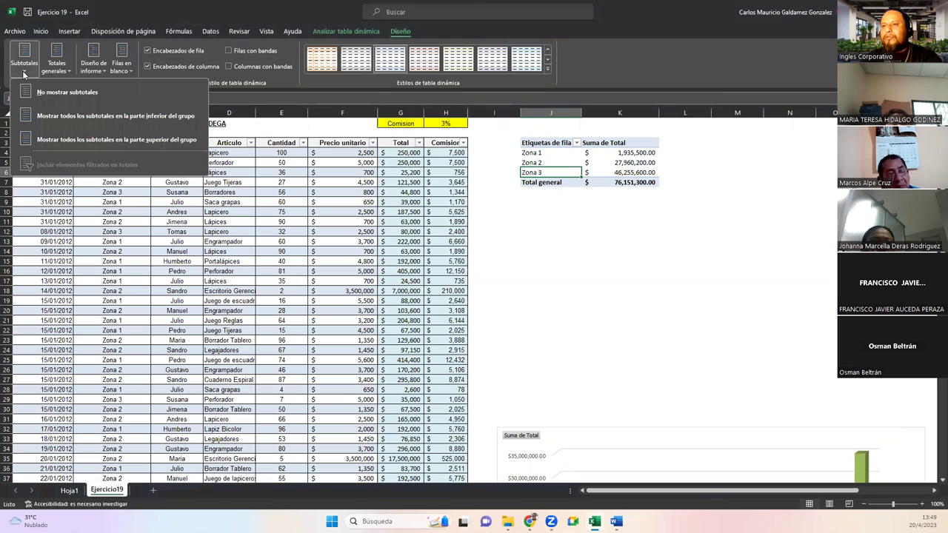
left_click(144, 121)
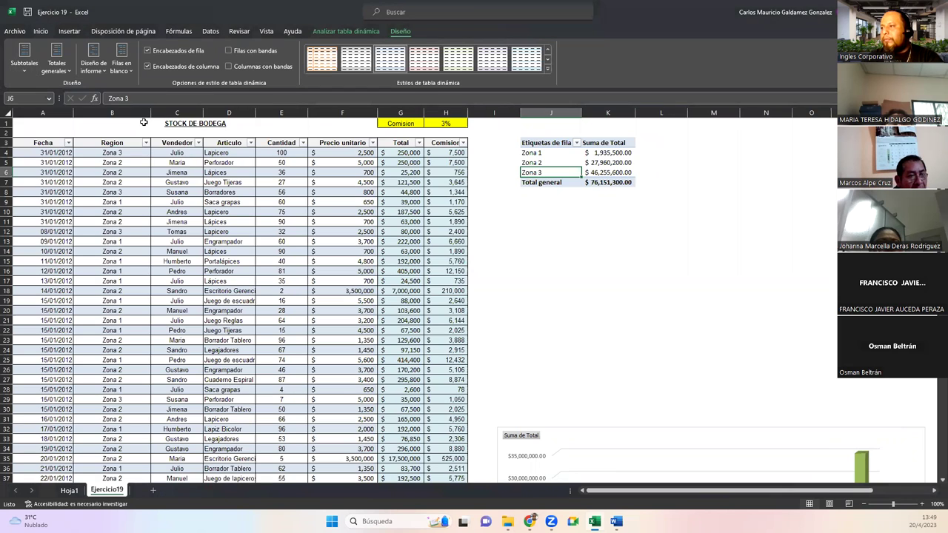
left_click(23, 61)
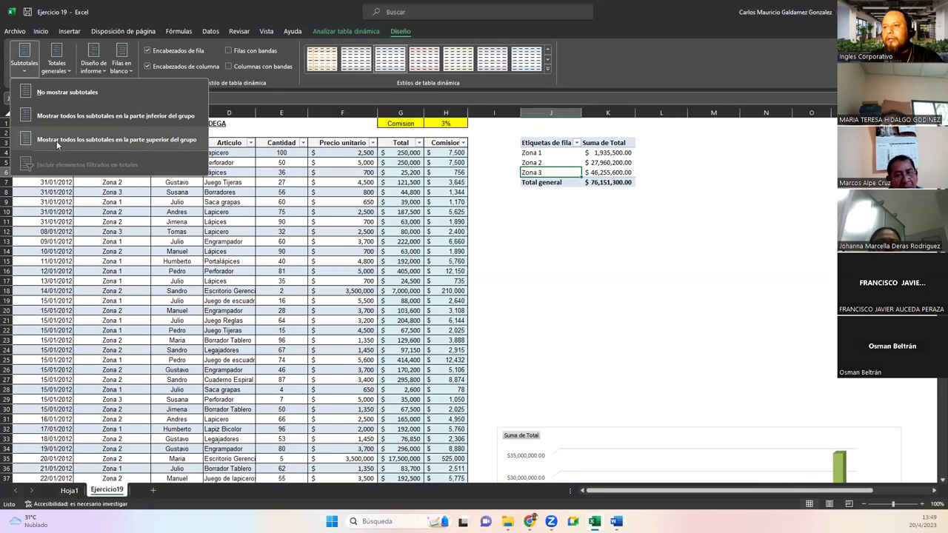
left_click(56, 141)
left_click(23, 59)
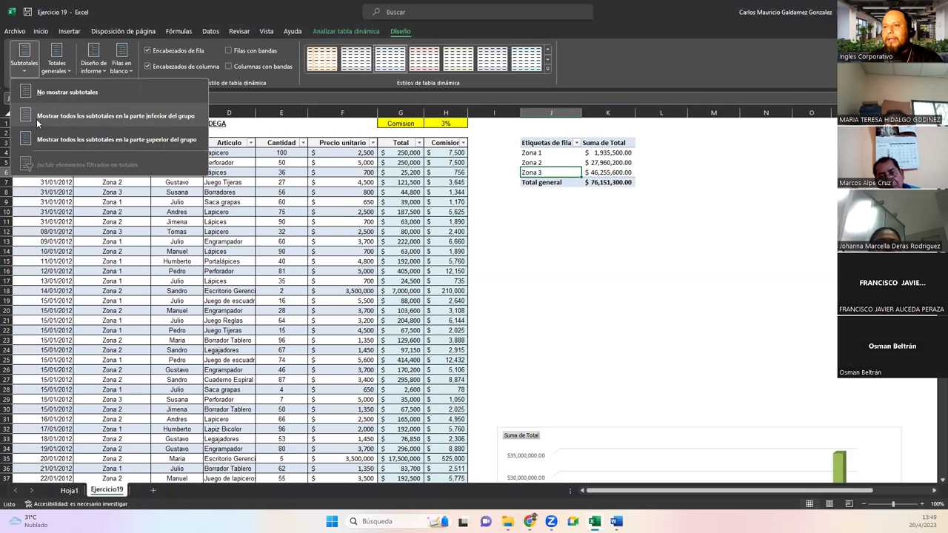
left_click(42, 92)
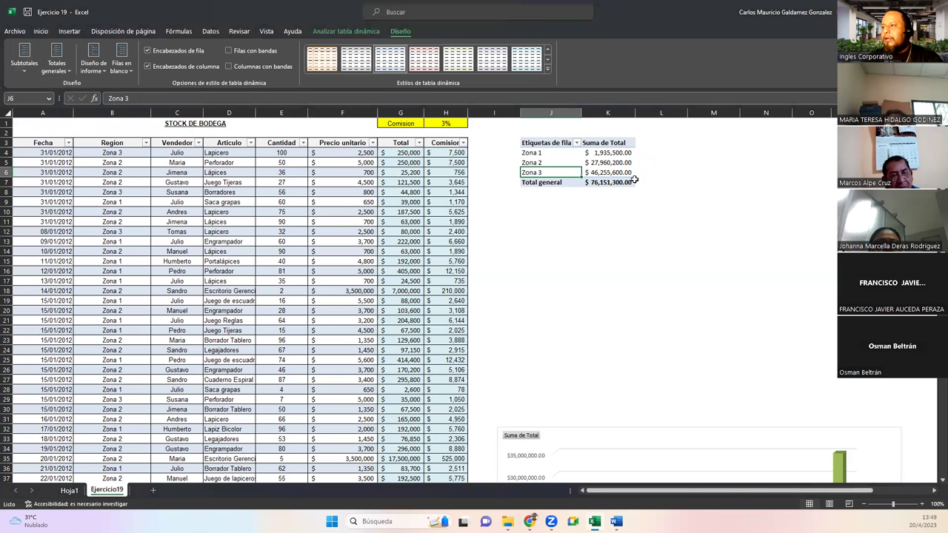
- Turn off the region pivot table's grand totals for rows and columns
left_click(54, 67)
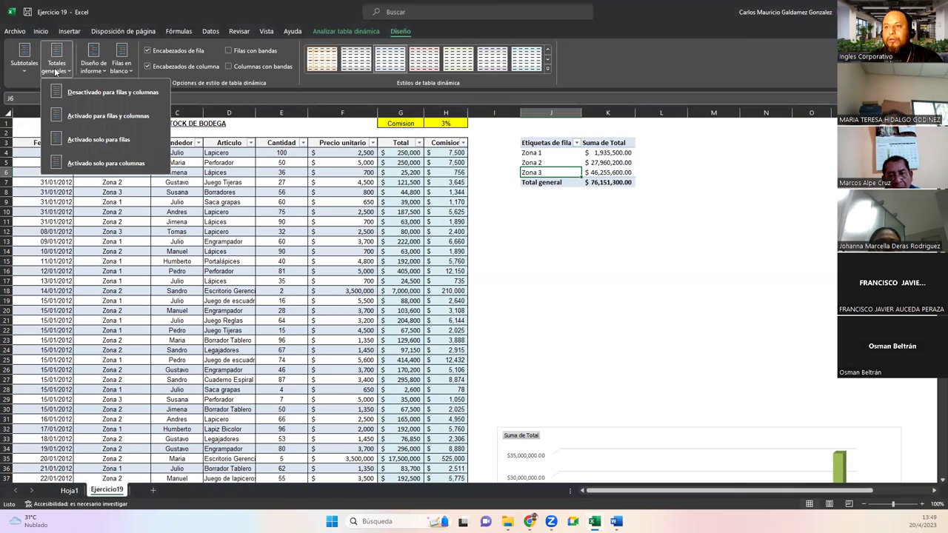
left_click(117, 94)
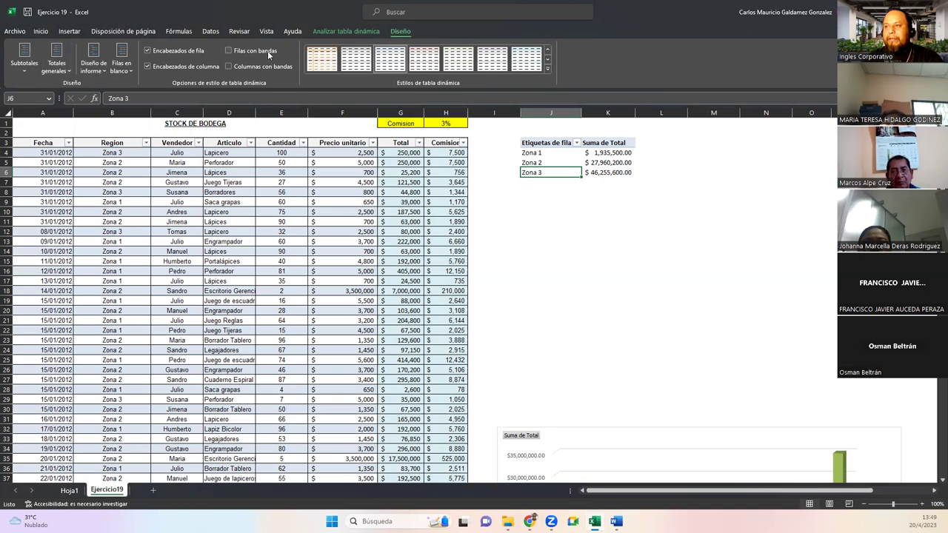
left_click(599, 161)
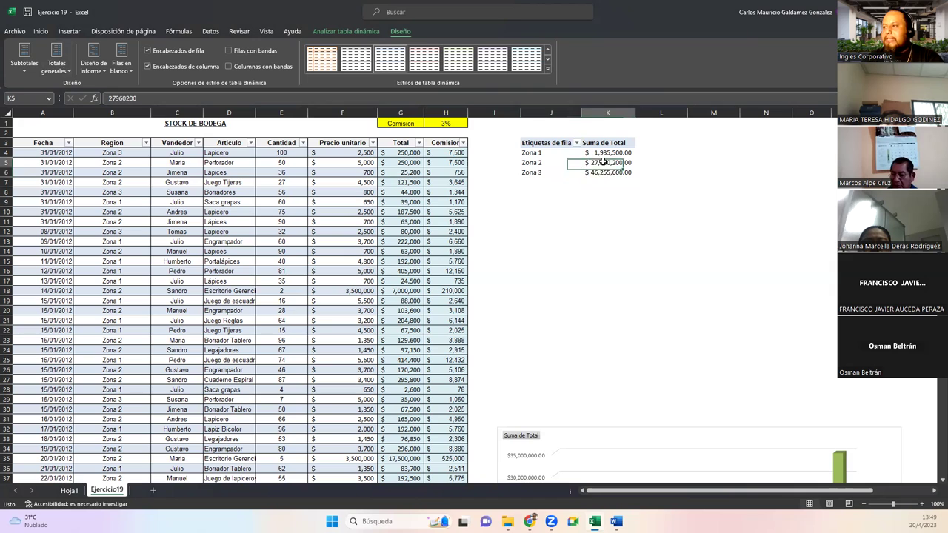
left_click(63, 72)
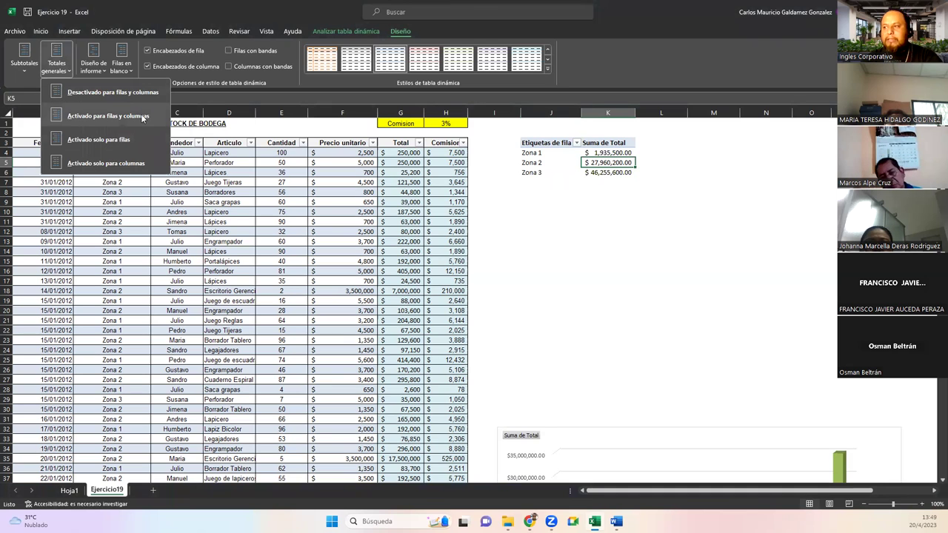
key("Escape")
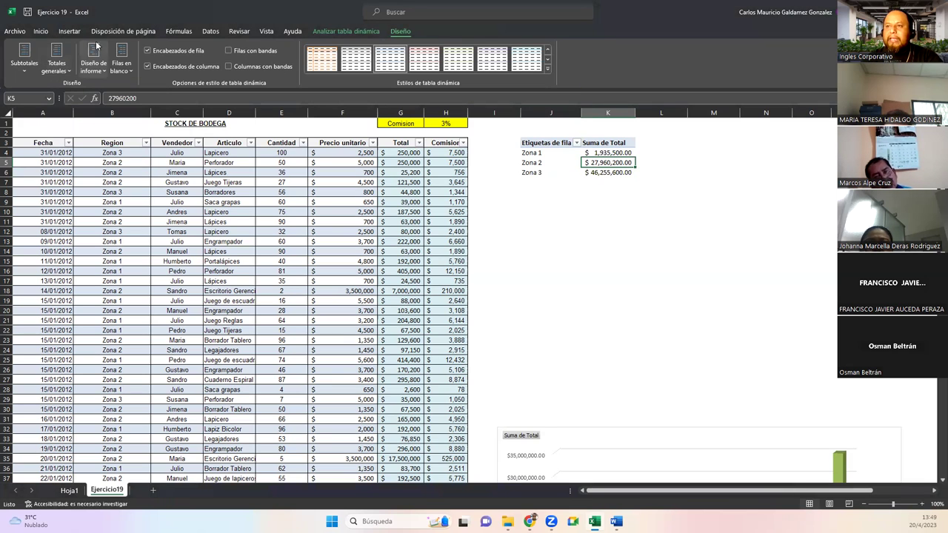
- Insert a pie pivot chart of the region totals and place it directly below the region pivot table
left_click(70, 31)
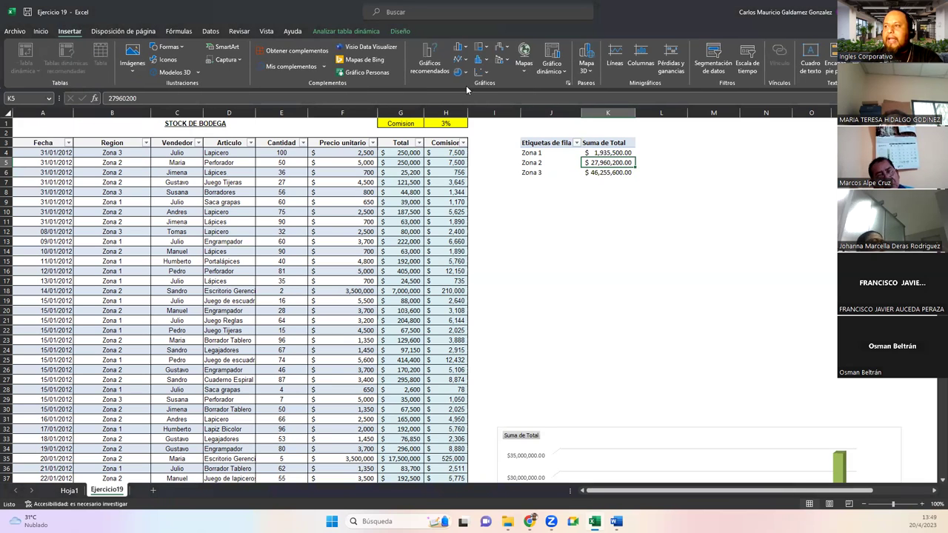
left_click(552, 52)
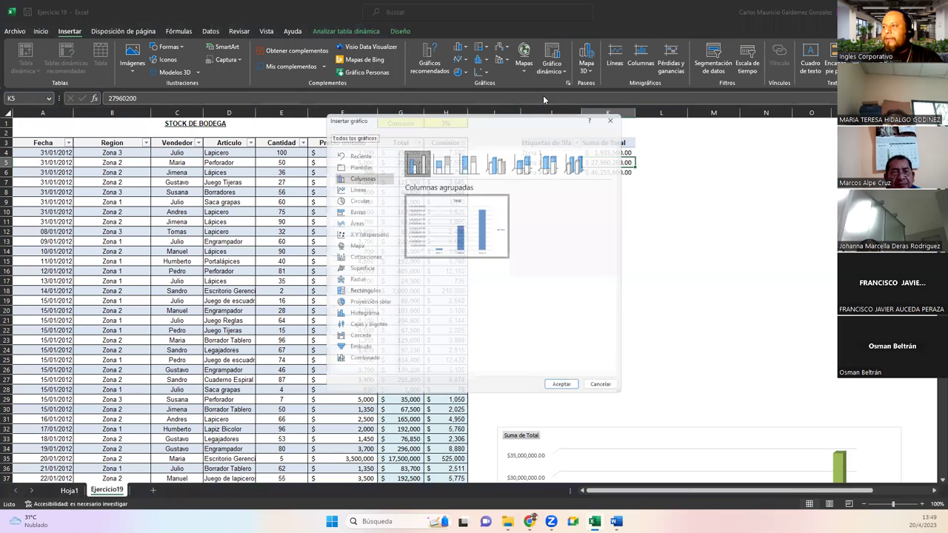
left_click(348, 199)
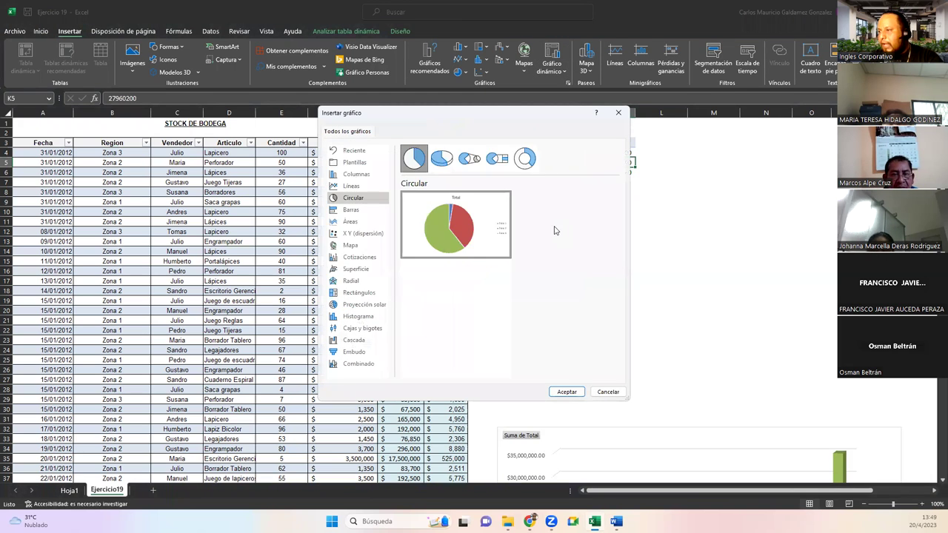
left_click(566, 393)
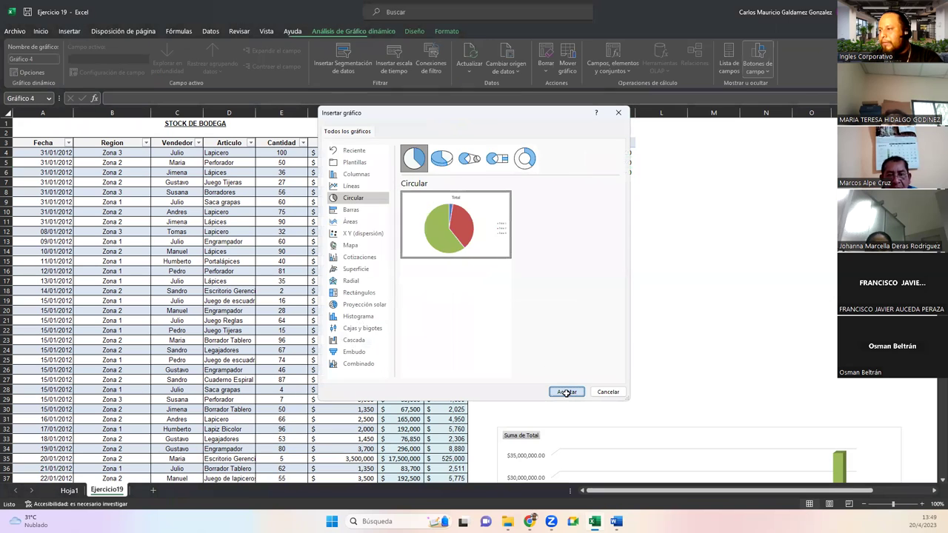
left_click_drag(542, 266, 711, 228)
left_click(603, 301)
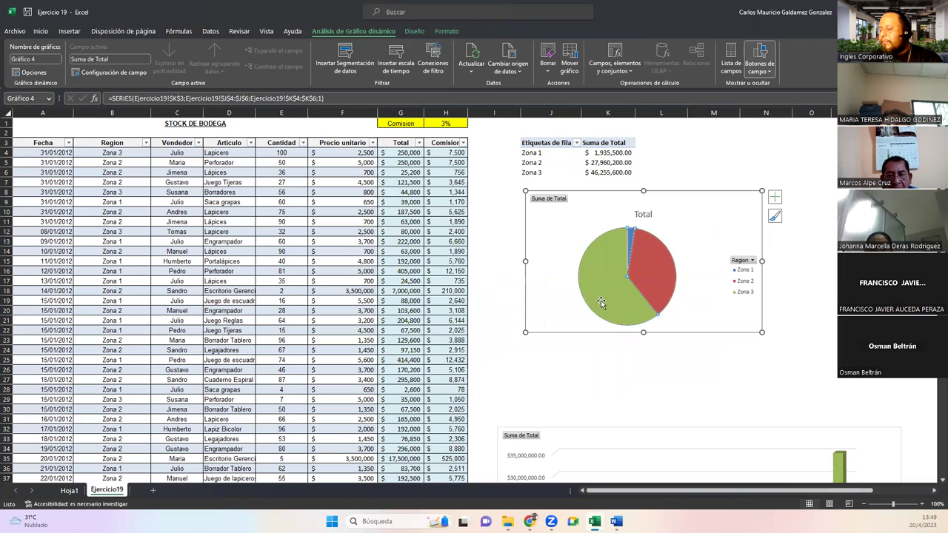
mouse_move(588, 297)
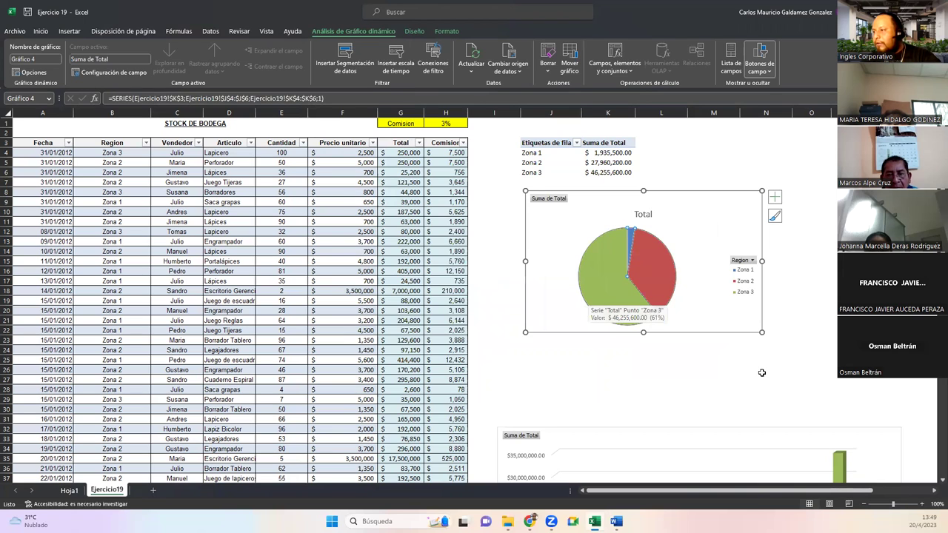
left_click(661, 370)
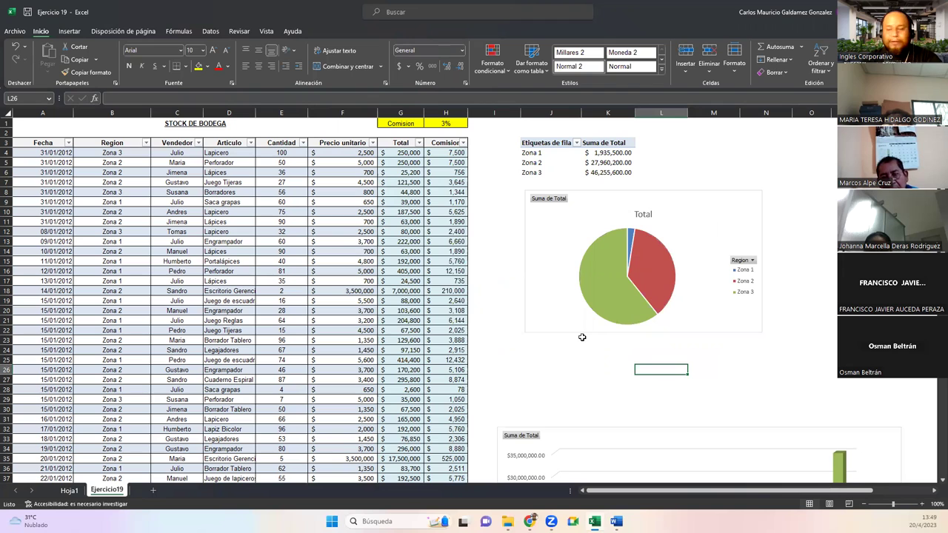
- Enlarge the pie chart down to about row 31 and shift it slightly to the left
left_click(647, 273)
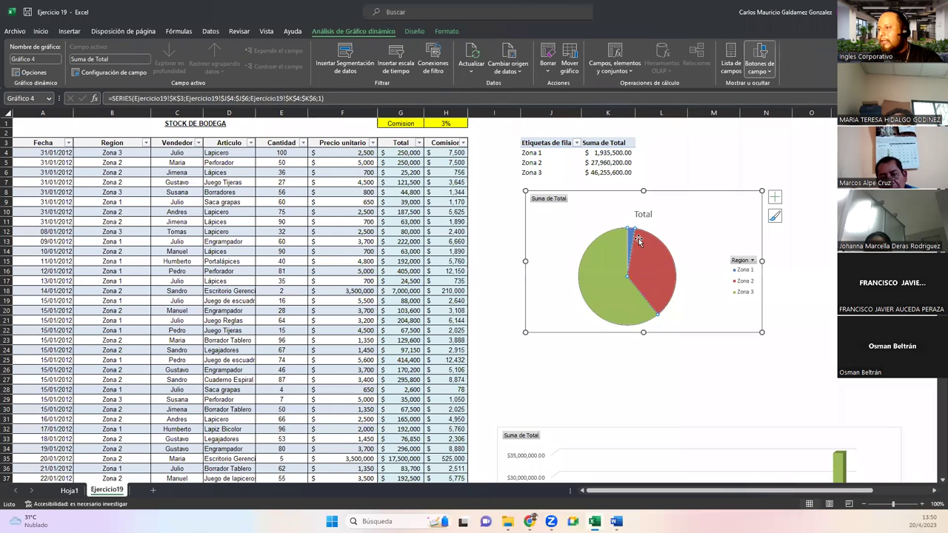
left_click(571, 360)
left_click_drag(760, 331, 908, 413)
left_click_drag(585, 241, 573, 241)
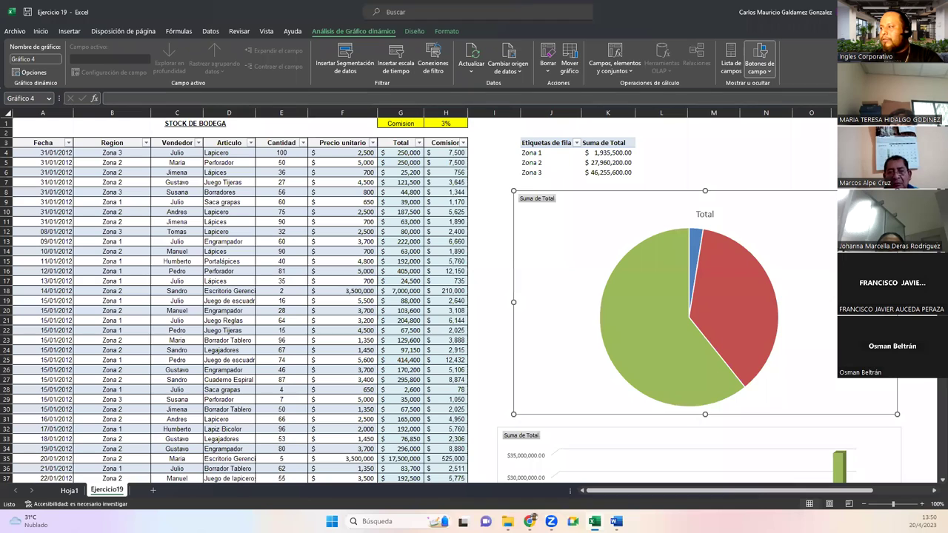
- Filter the pie chart's Region field to exclude Zona 1
left_click(874, 294)
left_click(783, 411)
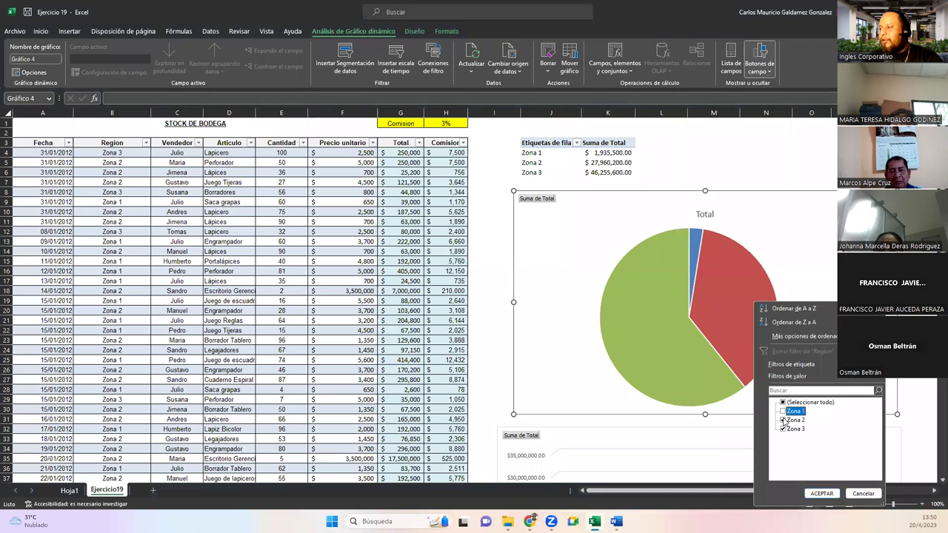
left_click(820, 493)
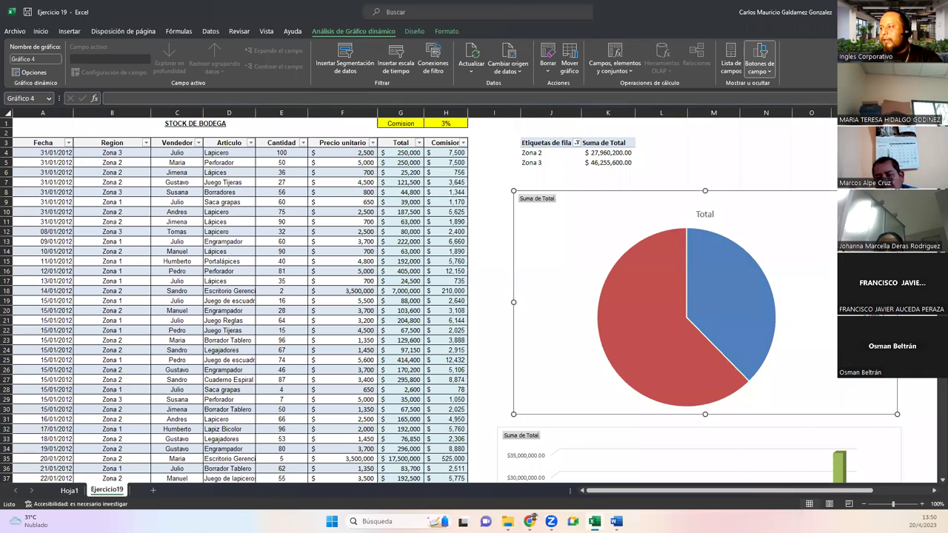
- Change the pie chart's Region filter to include Zona 1 again and exclude Zona 3
left_click(874, 296)
left_click(779, 212)
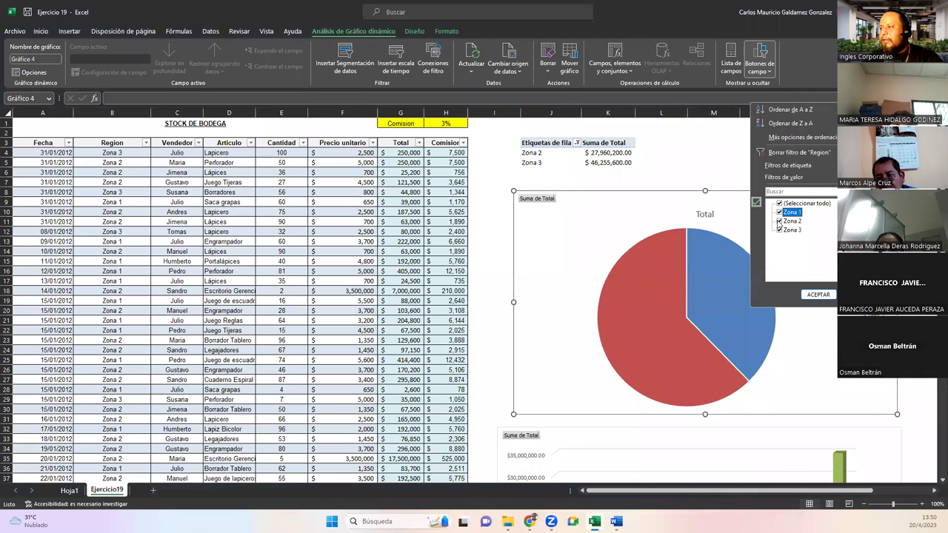
left_click(779, 231)
left_click(818, 294)
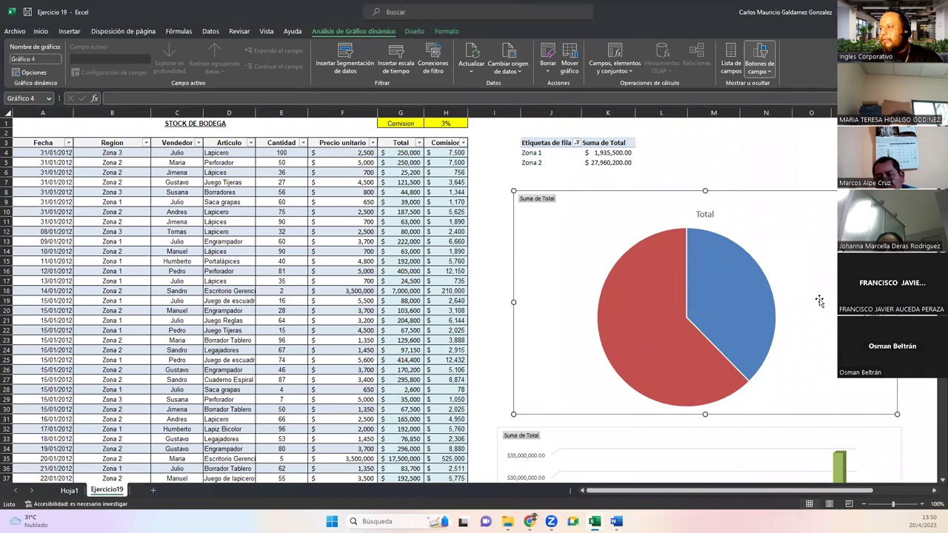
- Set the pie chart's Region filter to include all regions again and deselect the chart
left_click(873, 297)
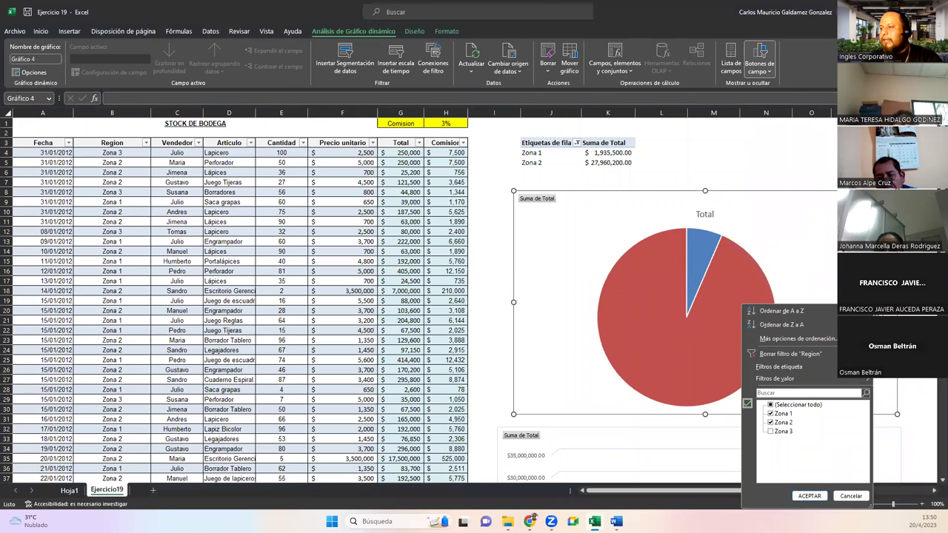
left_click(770, 405)
left_click(811, 496)
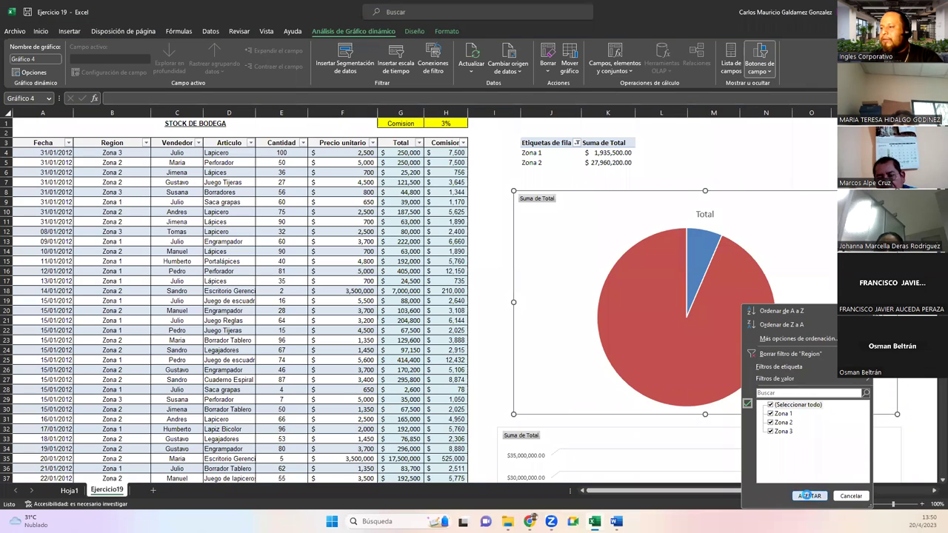
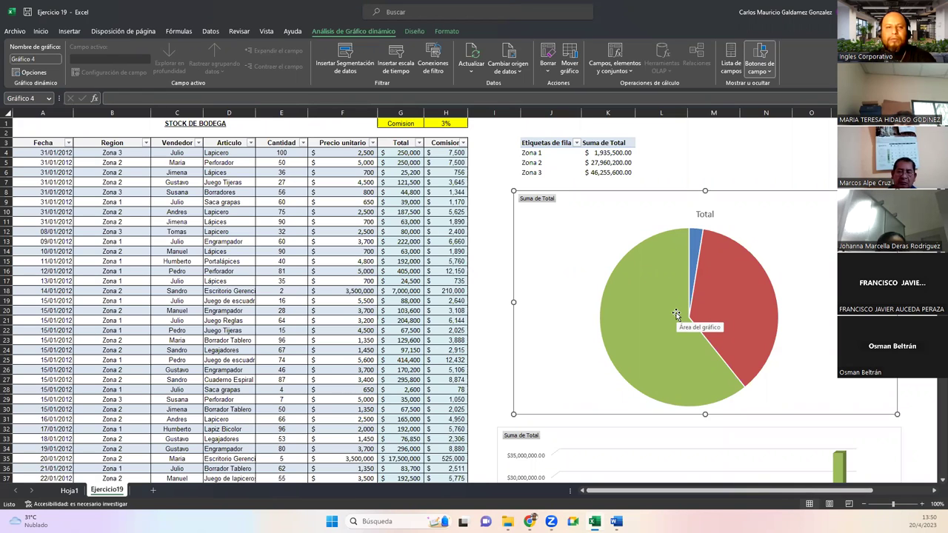
left_click(482, 210)
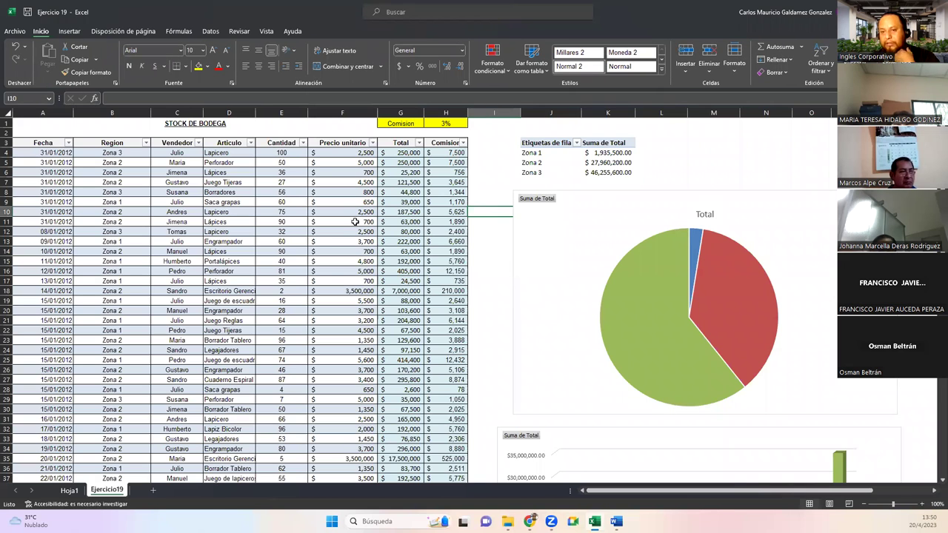
- Permanently delete the empty Hoja1 sheet from the workbook
scroll(399, 361, "down", 14)
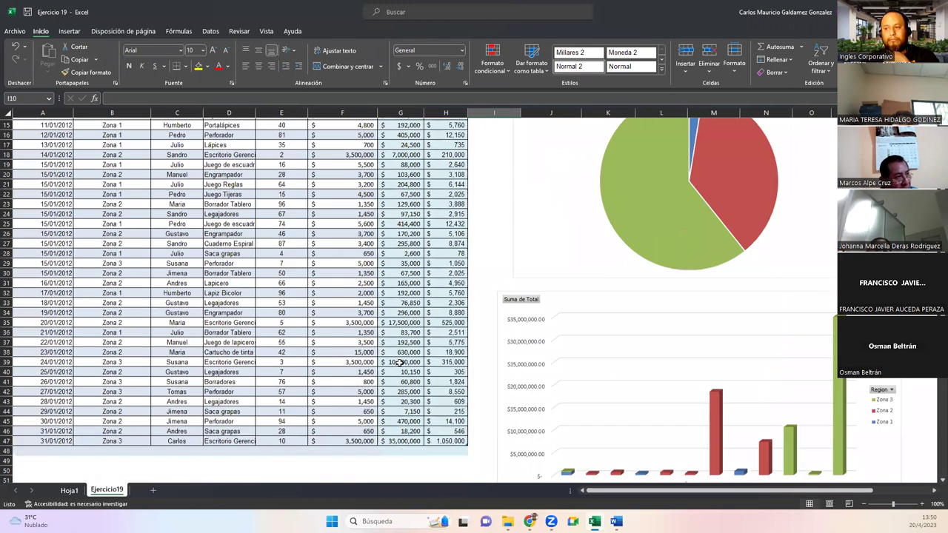
scroll(396, 365, "up", 15)
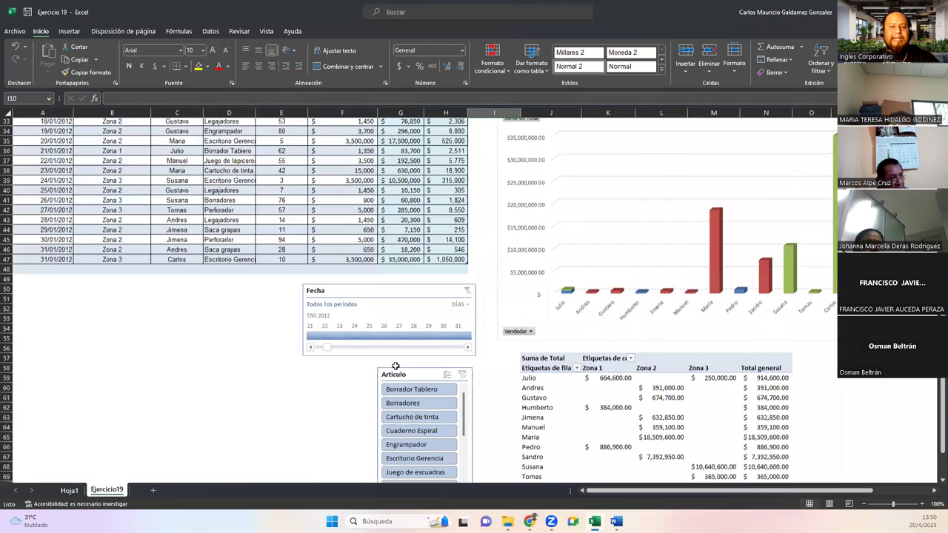
left_click(66, 492)
right_click(65, 494)
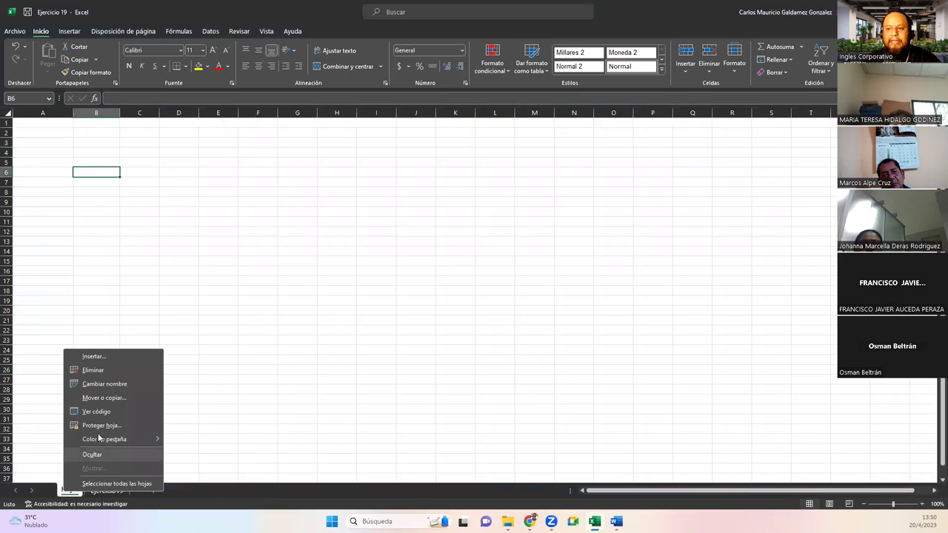
left_click(93, 370)
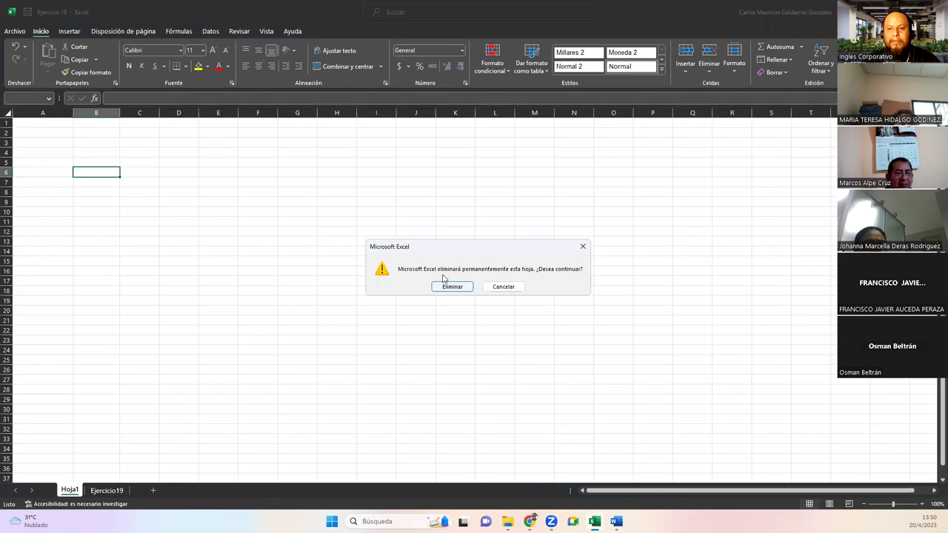
left_click(450, 292)
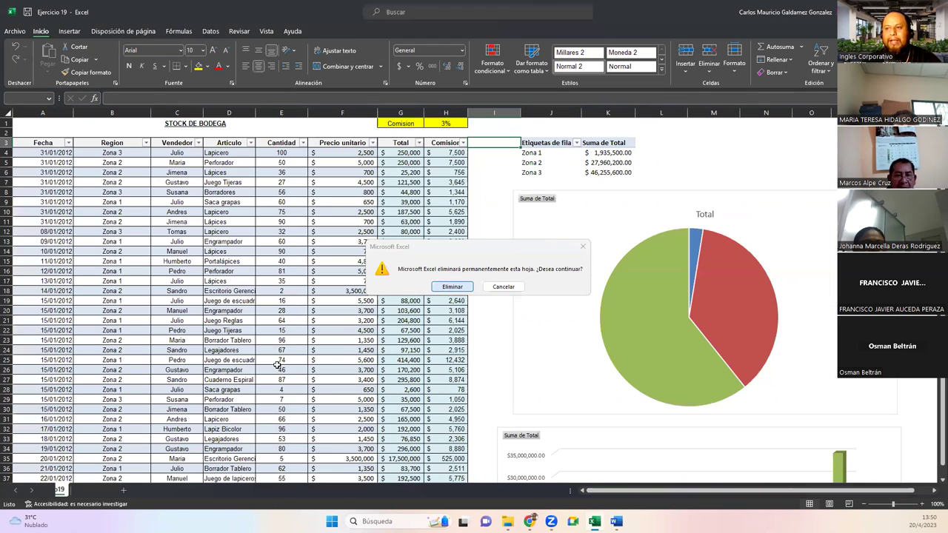
- Zoom out to 85% and review the stock table, the region pivot table and the charts beside it
scroll(347, 358, "down", 1)
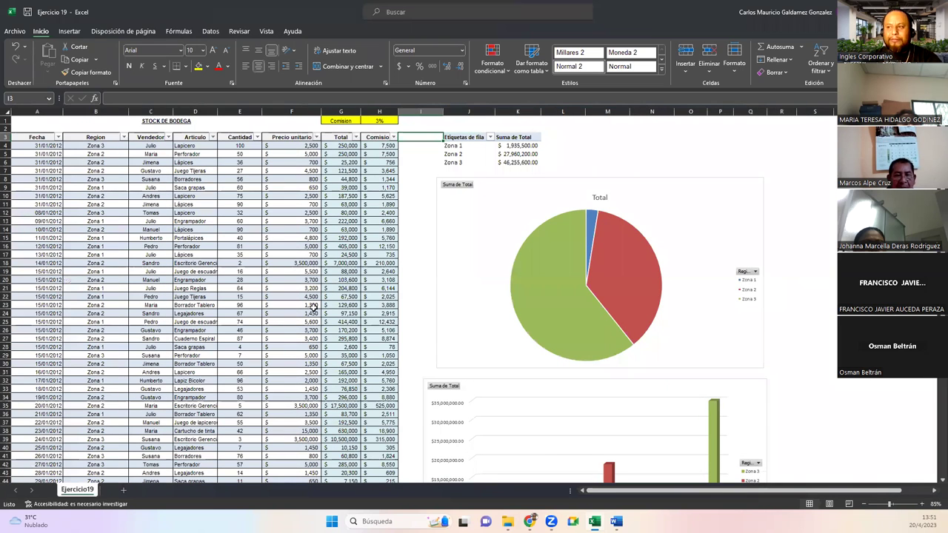
left_click(312, 229)
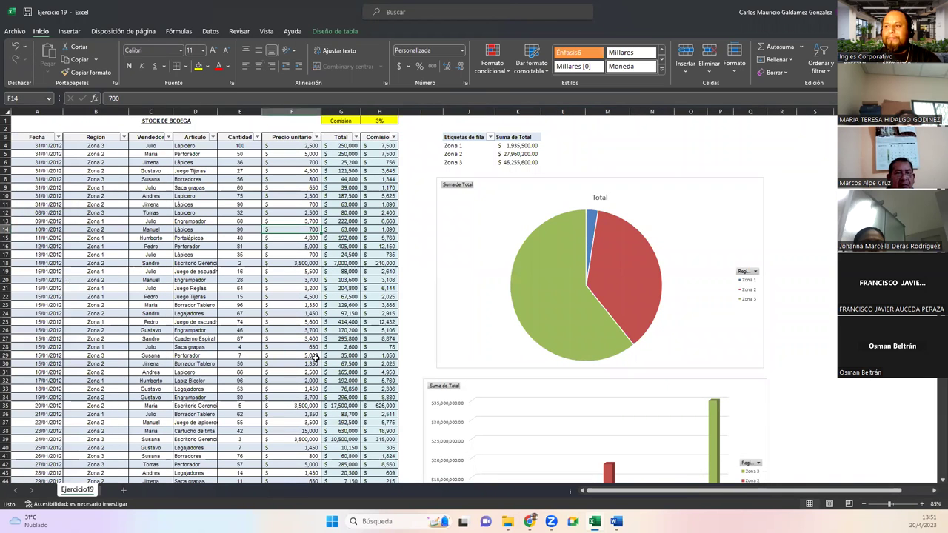
left_click_drag(314, 147, 339, 317)
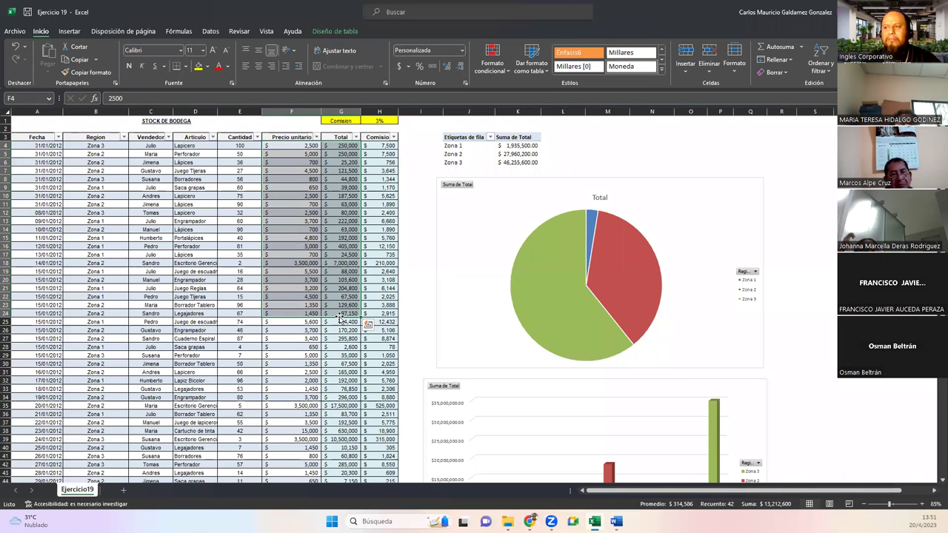
scroll(363, 366, "down", 5)
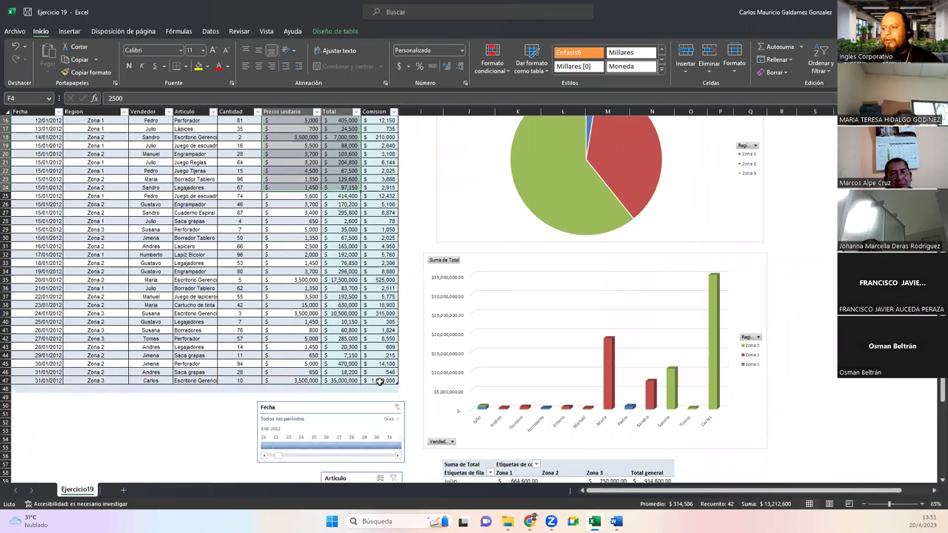
scroll(379, 381, "up", 5)
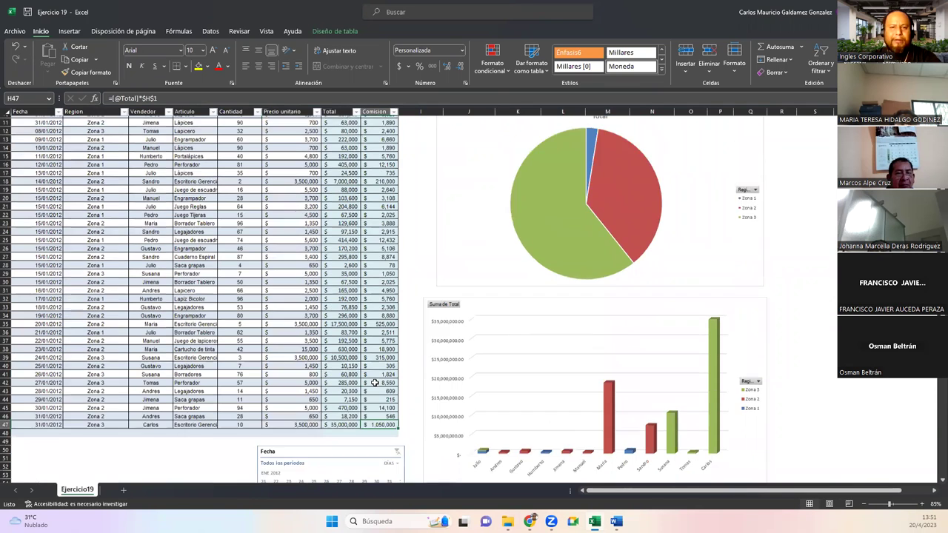
left_click(287, 255)
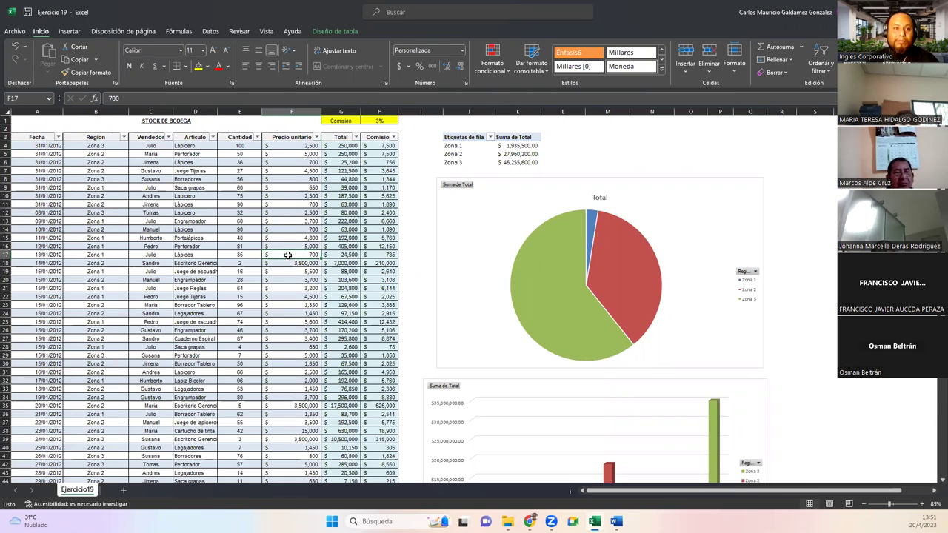
left_click(273, 177)
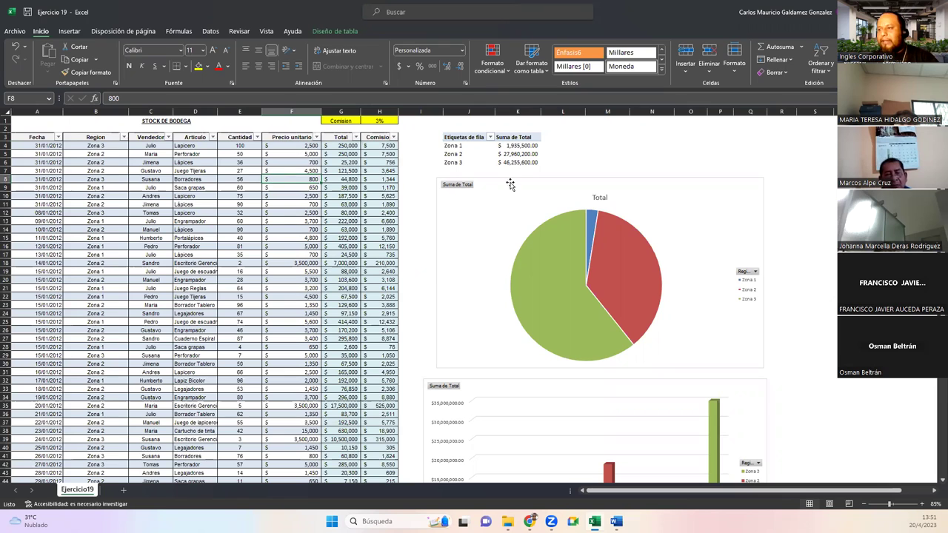
left_click(482, 299)
scroll(480, 300, "down", 10)
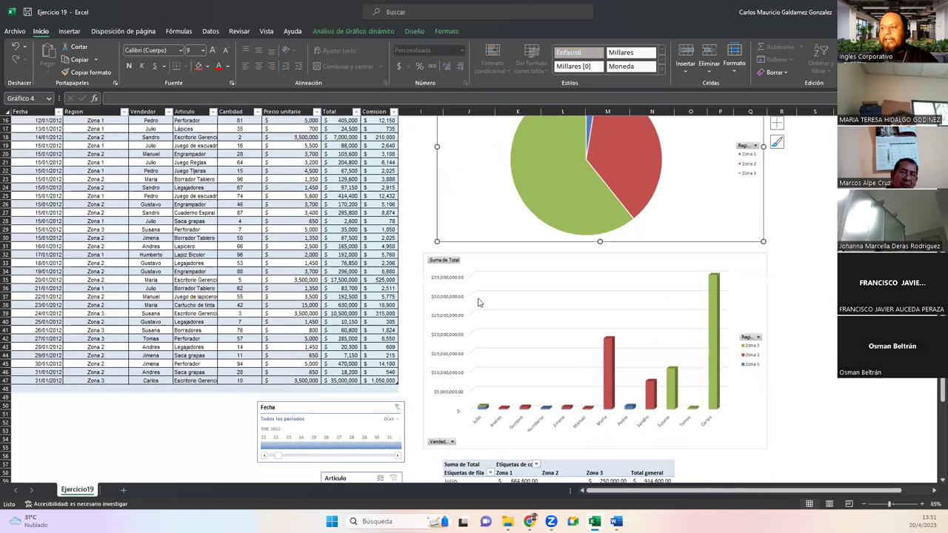
scroll(548, 425, "up", 10)
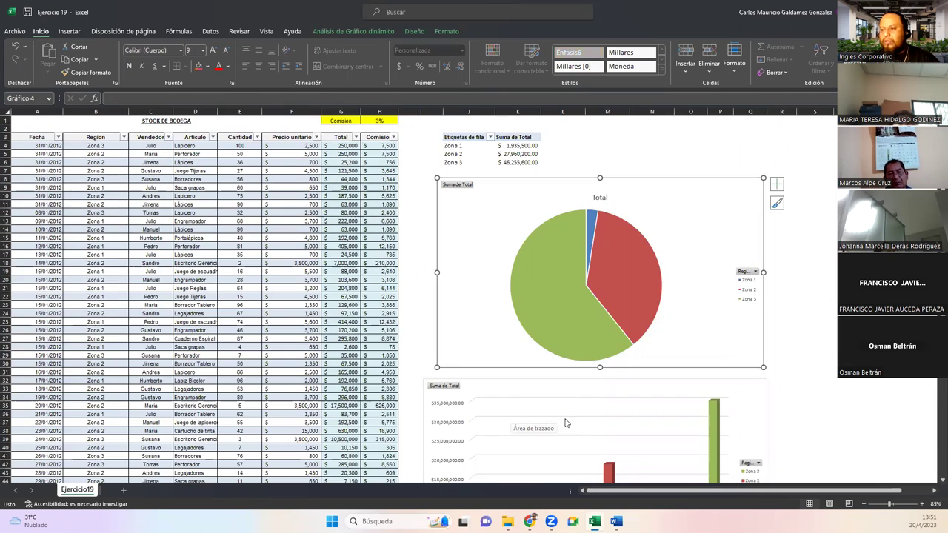
left_click(458, 153)
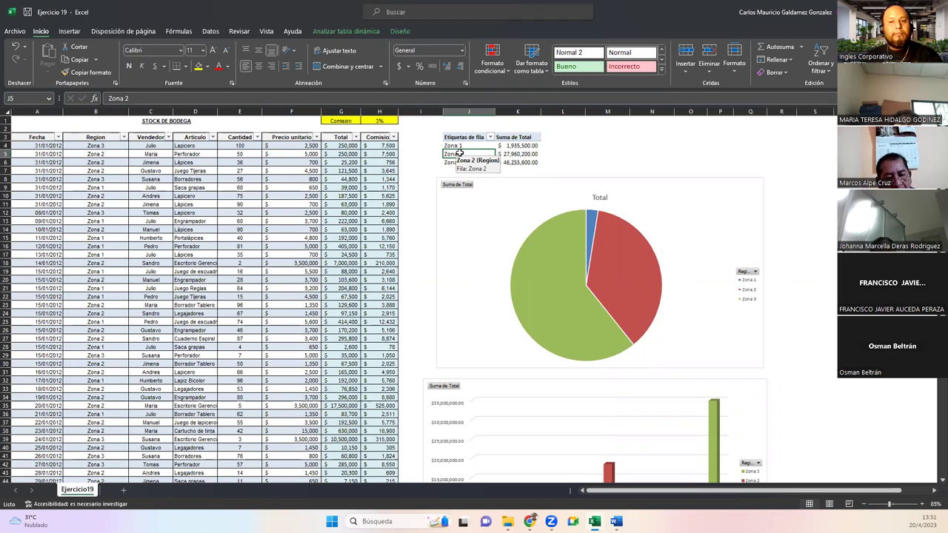
left_click(488, 243)
- Try the Barra 3D agrupada chart type on the vendor column chart and undo the change
scroll(492, 329, "down", 5)
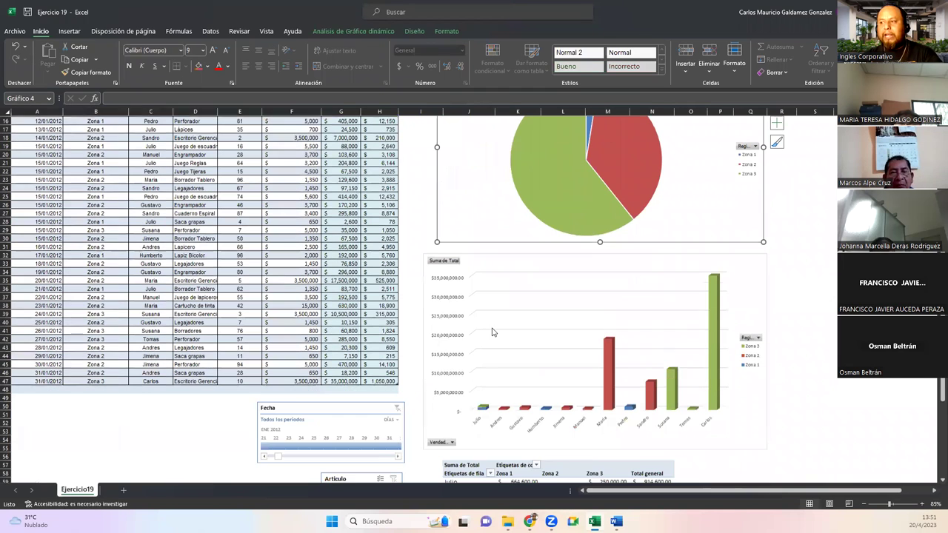
left_click(501, 264)
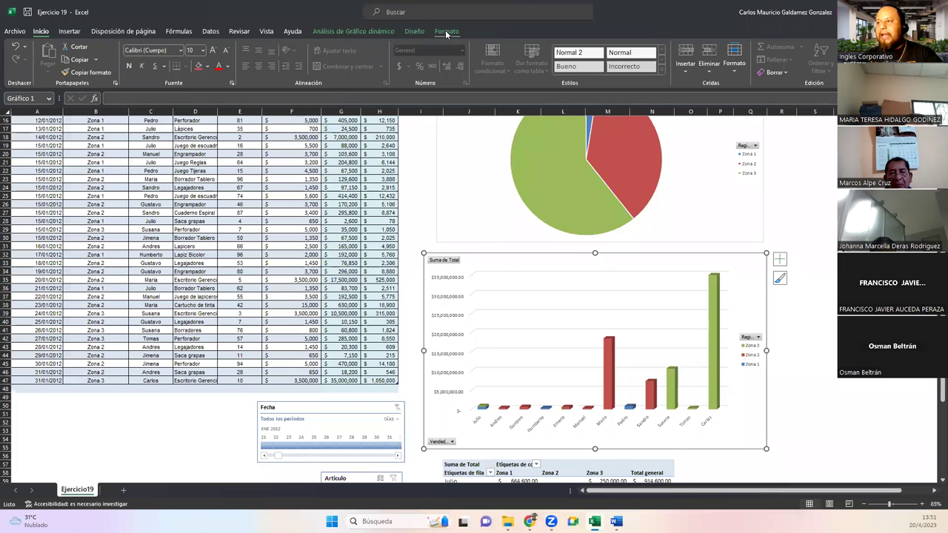
left_click(415, 32)
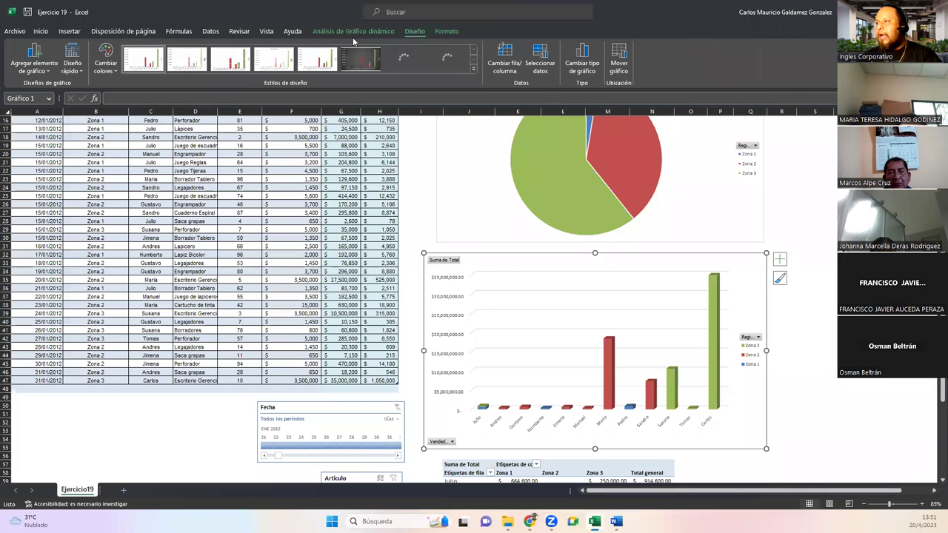
left_click(582, 70)
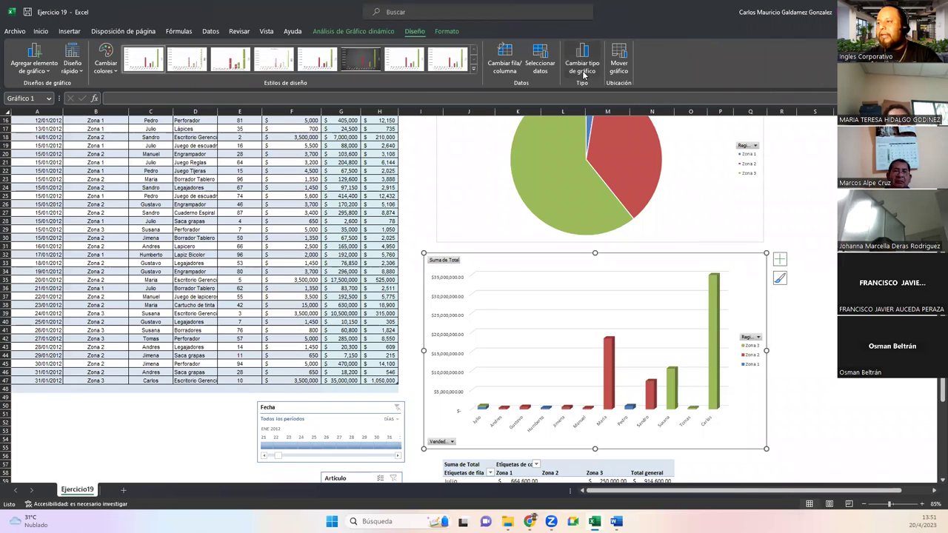
left_click(348, 210)
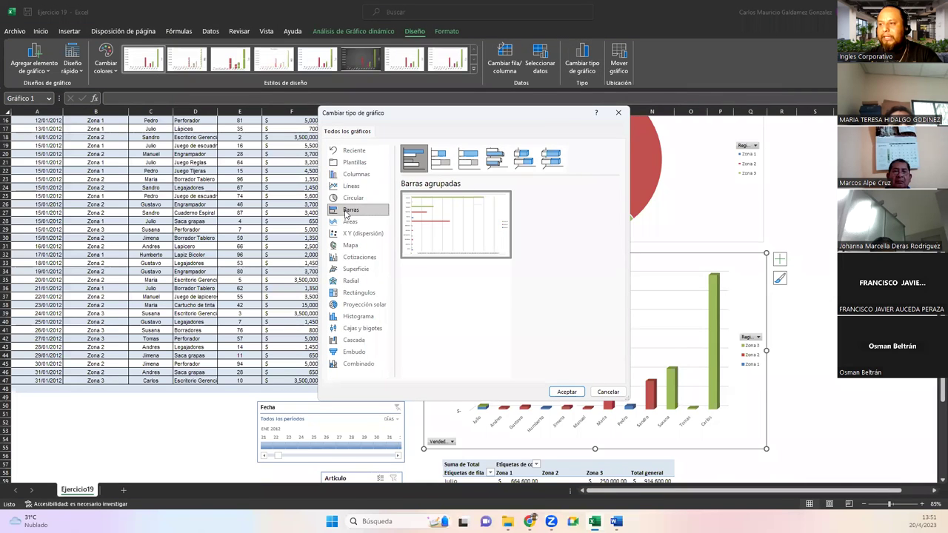
left_click(494, 159)
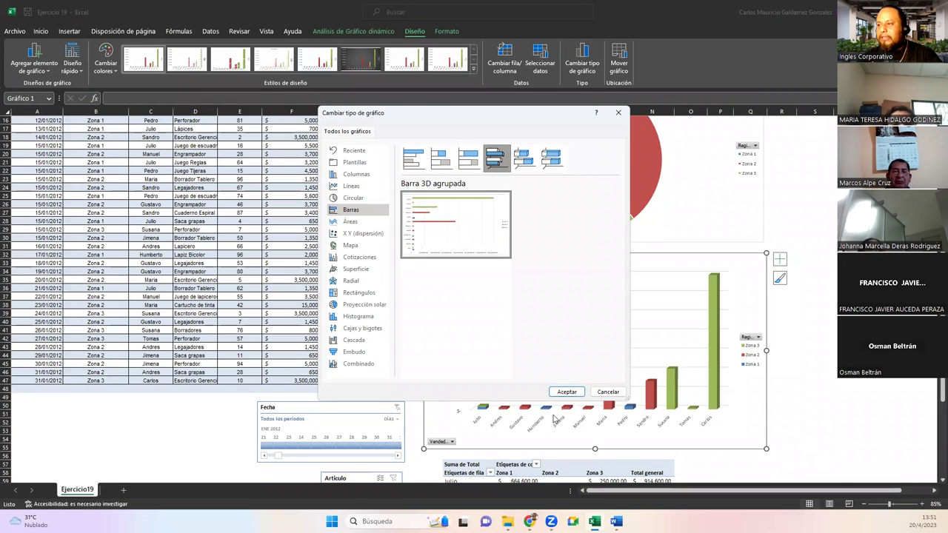
left_click(566, 392)
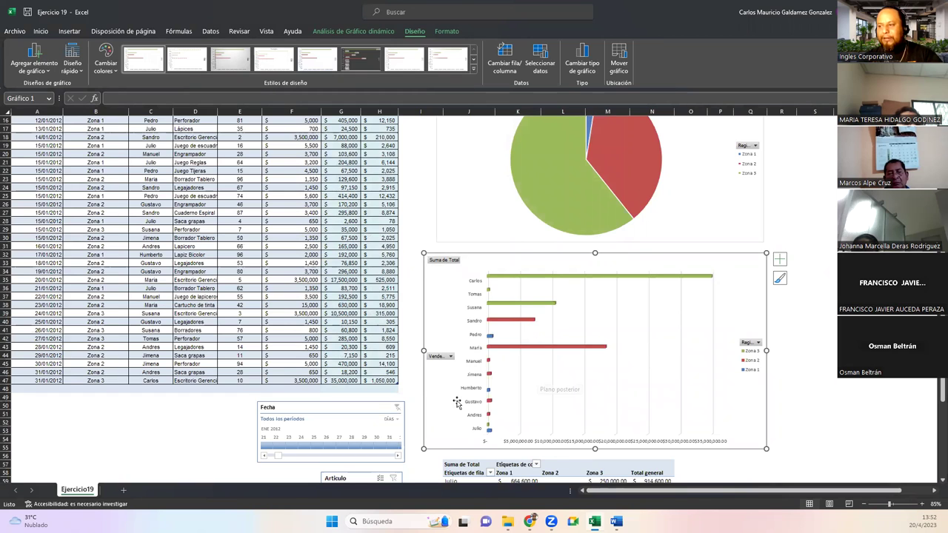
key("ctrl+z")
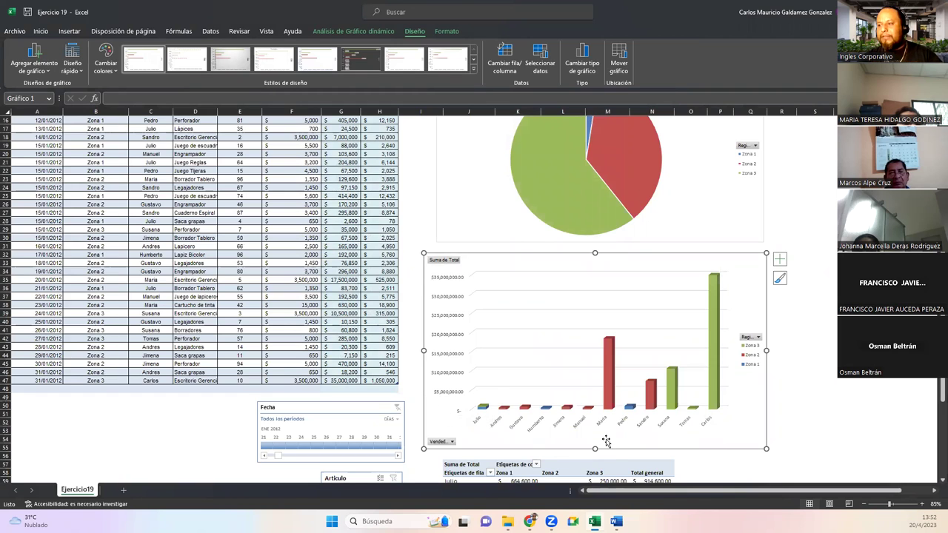
left_click(807, 402)
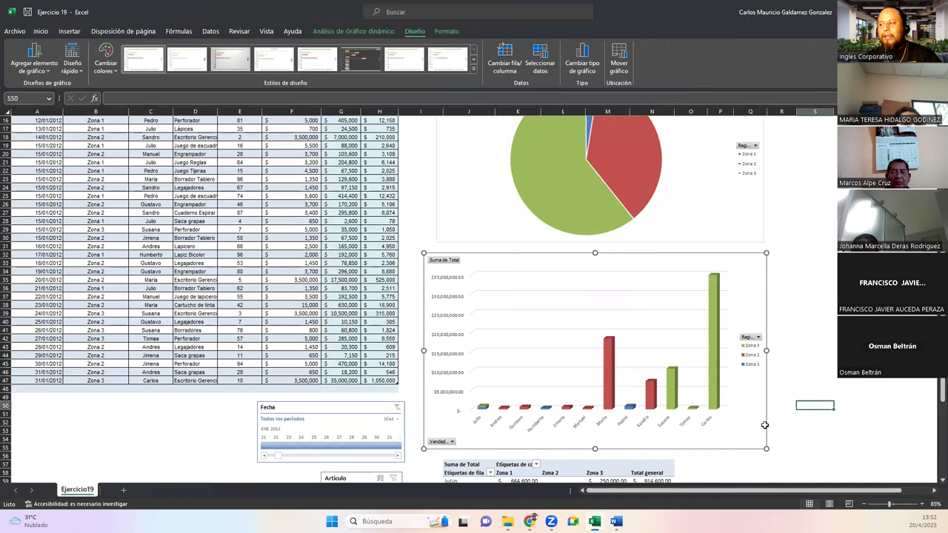
scroll(591, 429, "up", 5)
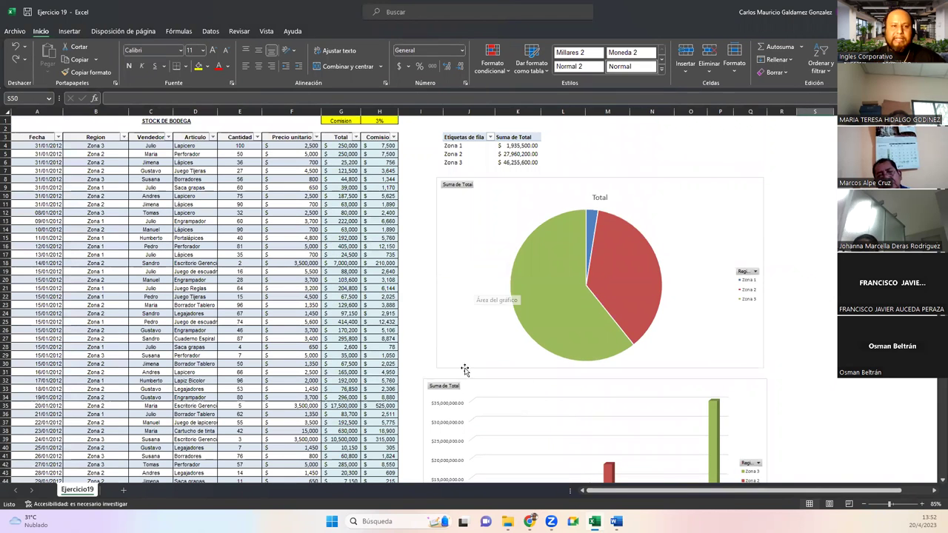
scroll(455, 416, "down", 5)
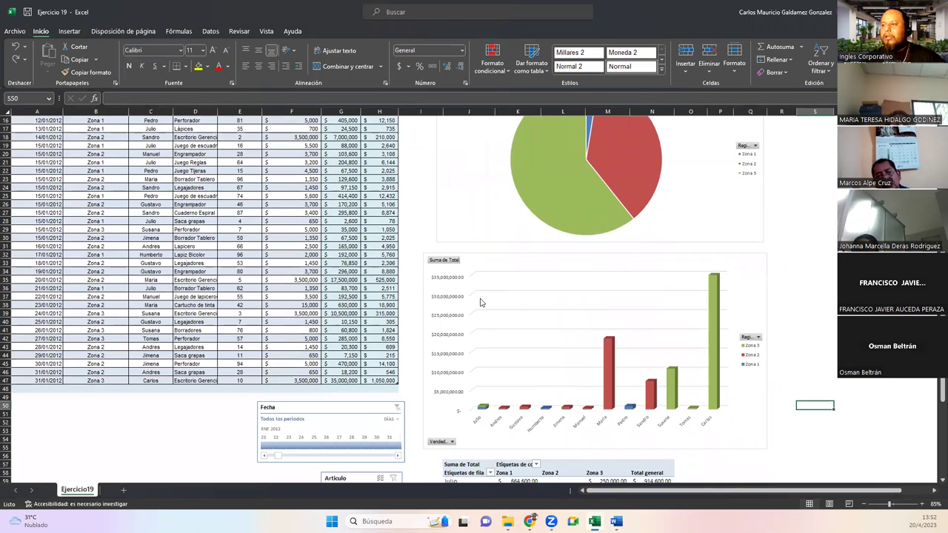
left_click(434, 423)
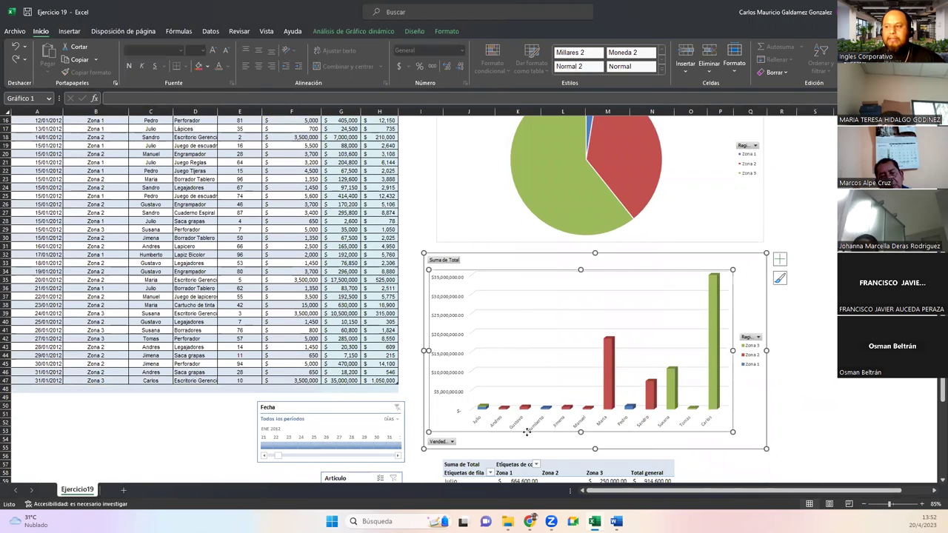
left_click(482, 264)
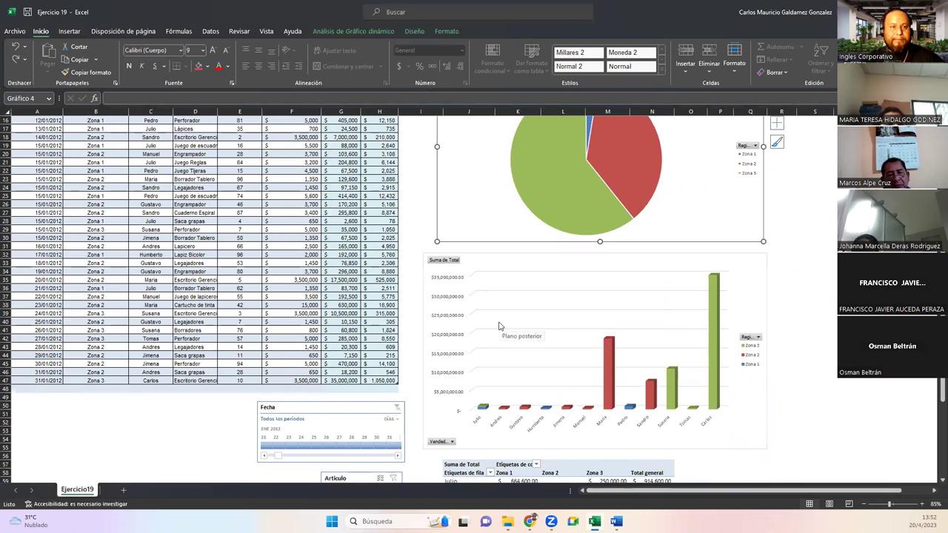
scroll(519, 316, "up", 5)
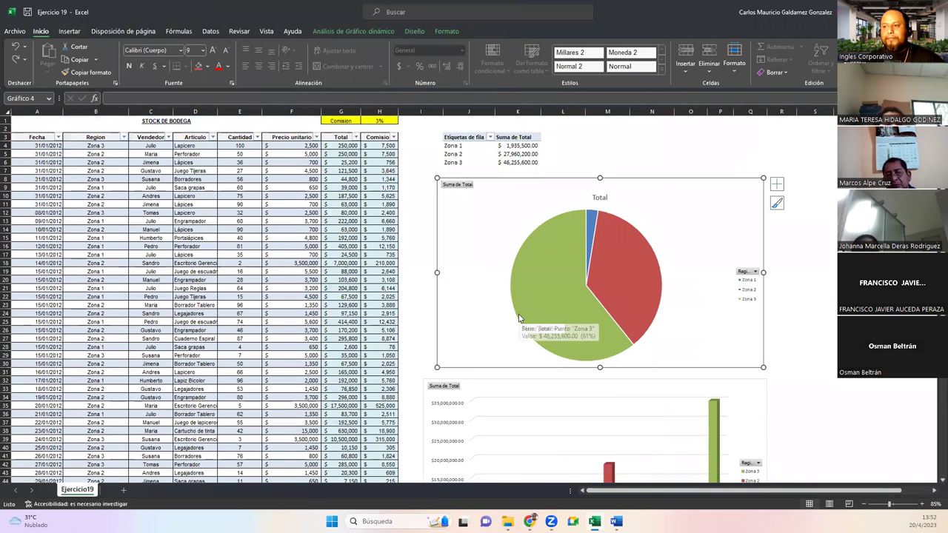
- Autofit the Region, Vendedor and Articulo columns of the stock table to their contents
scroll(519, 317, "down", 5)
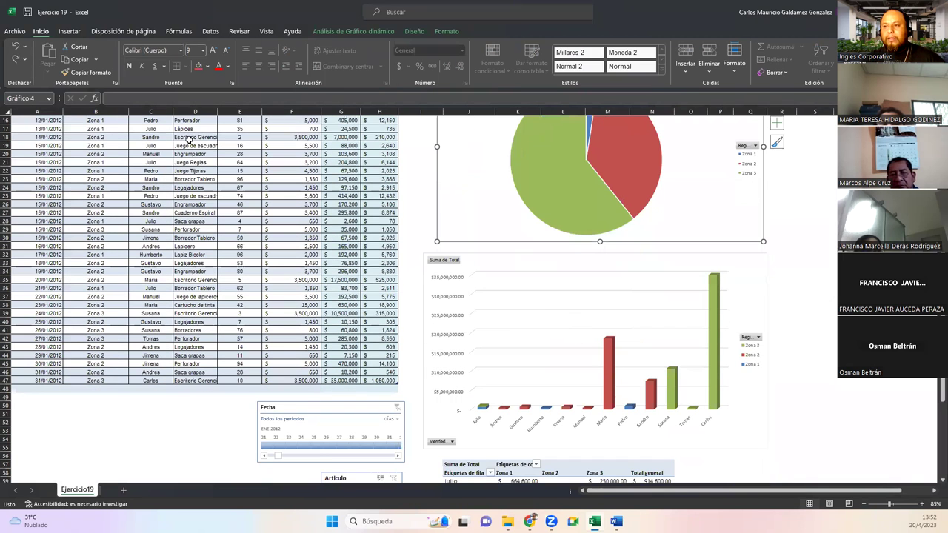
double_click(218, 111)
double_click(169, 111)
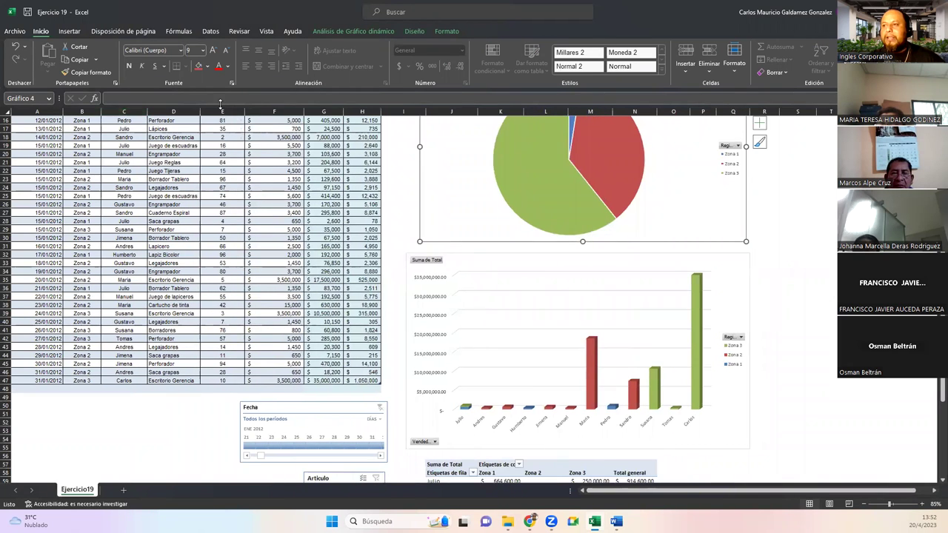
- Adjust the Precio unitario, Total and Comision column widths to fit their contents and narrow the Fecha column of the stock table
left_click(239, 120)
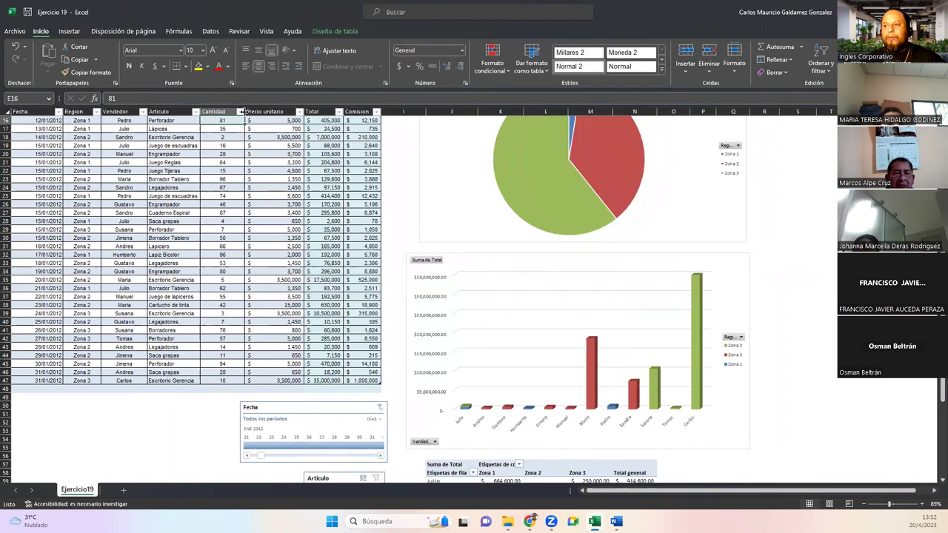
double_click(302, 111)
left_click(347, 109)
left_click_drag(349, 108, 394, 111)
left_click_drag(64, 111, 47, 125)
scroll(503, 309, "up", 5)
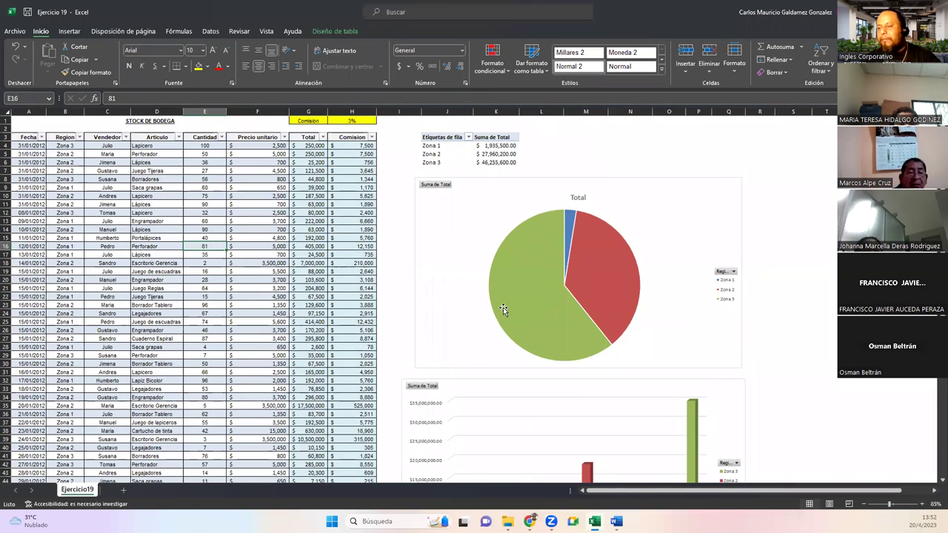
key("alt+Tab")
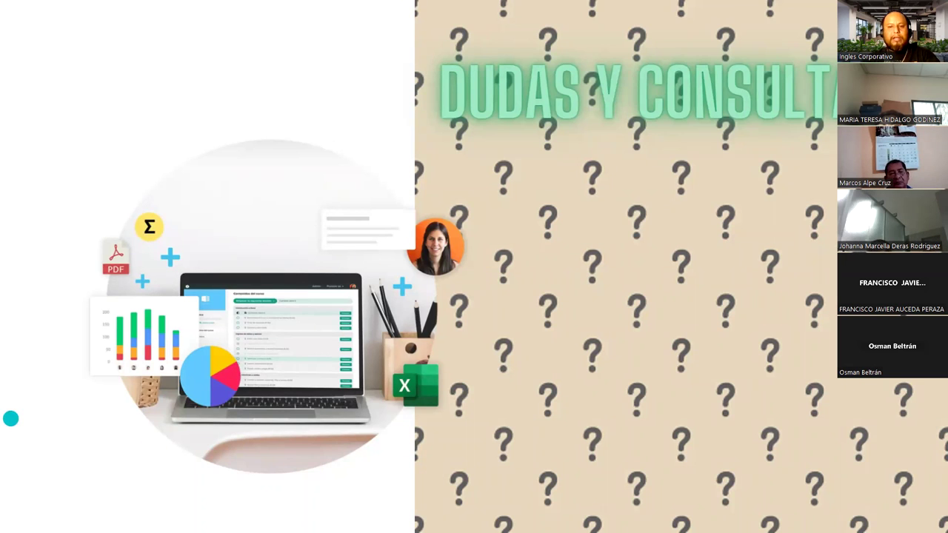
key("alt+Tab")
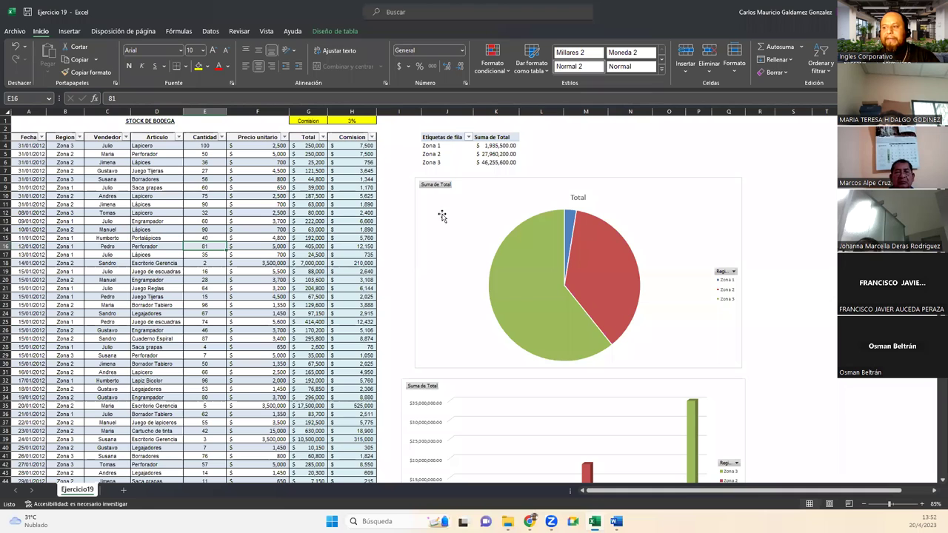
- Review the region and vendor pivot tables, their charts, the Fecha timeline and the Articulo slicer, and switch to the questions slide
left_click(430, 146)
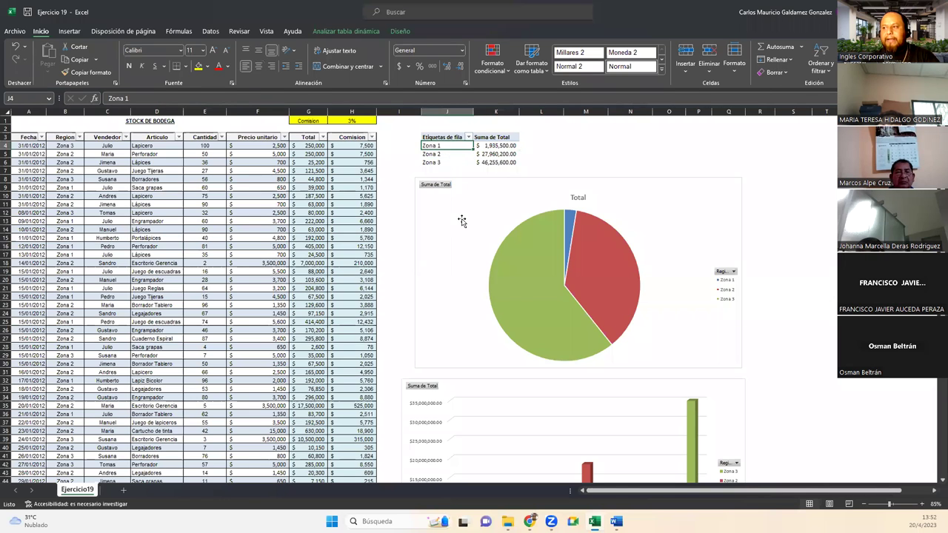
scroll(462, 222, "down", 13)
left_click(462, 262)
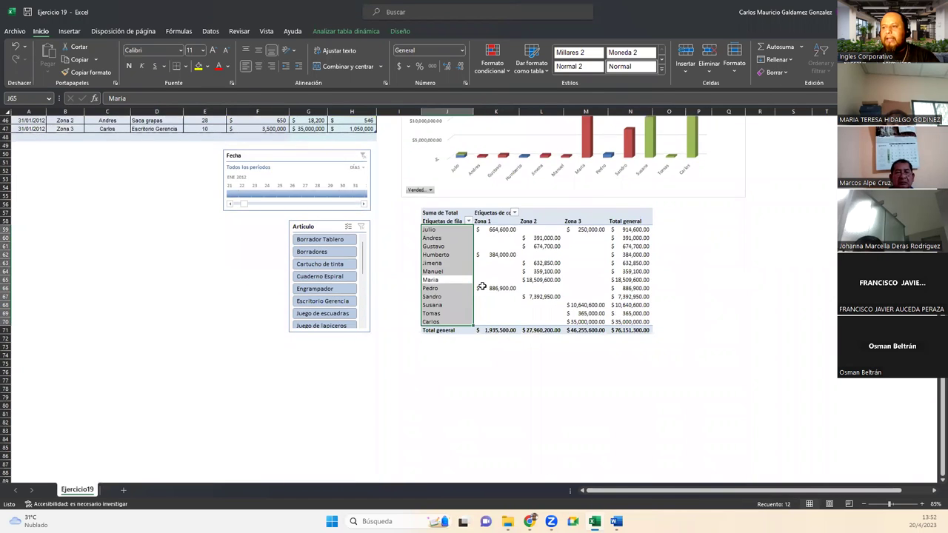
scroll(474, 289, "up", 13)
scroll(450, 390, "down", 10)
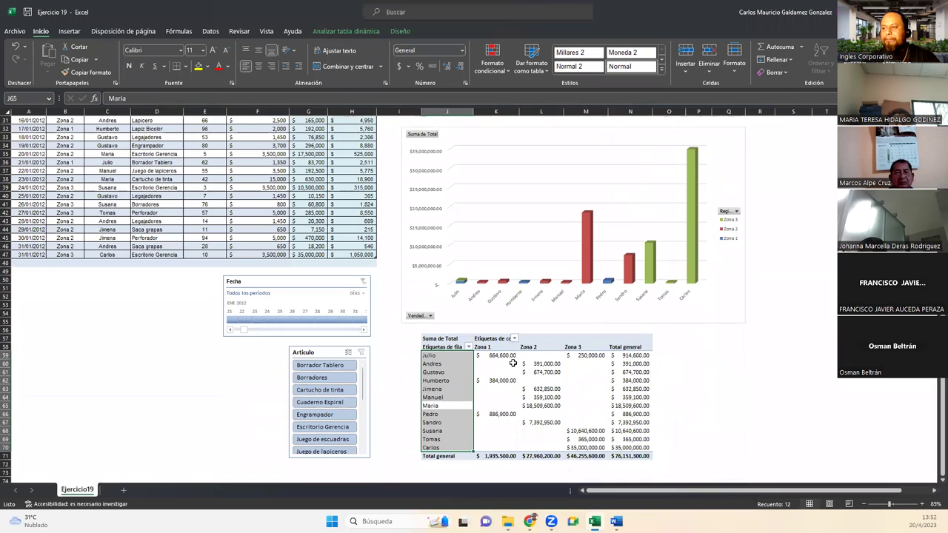
left_click(517, 388)
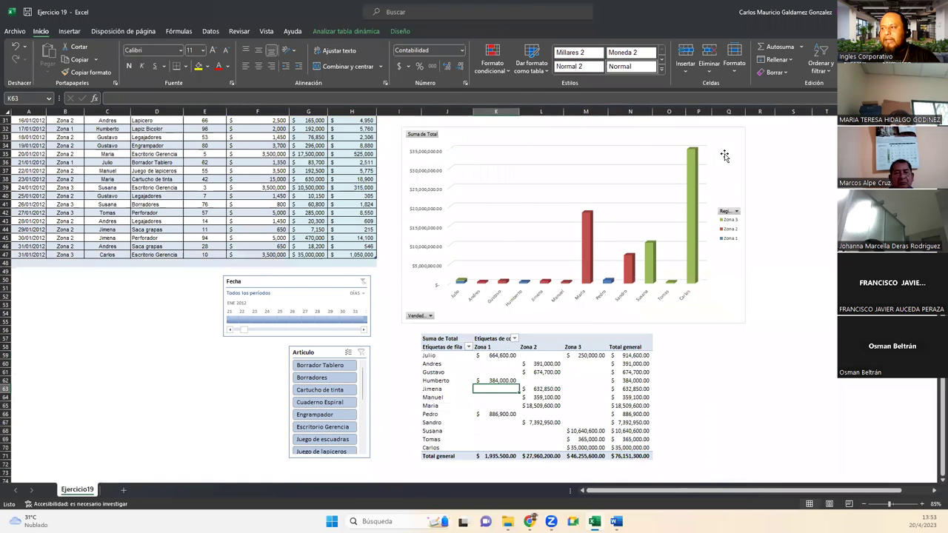
left_click(611, 215)
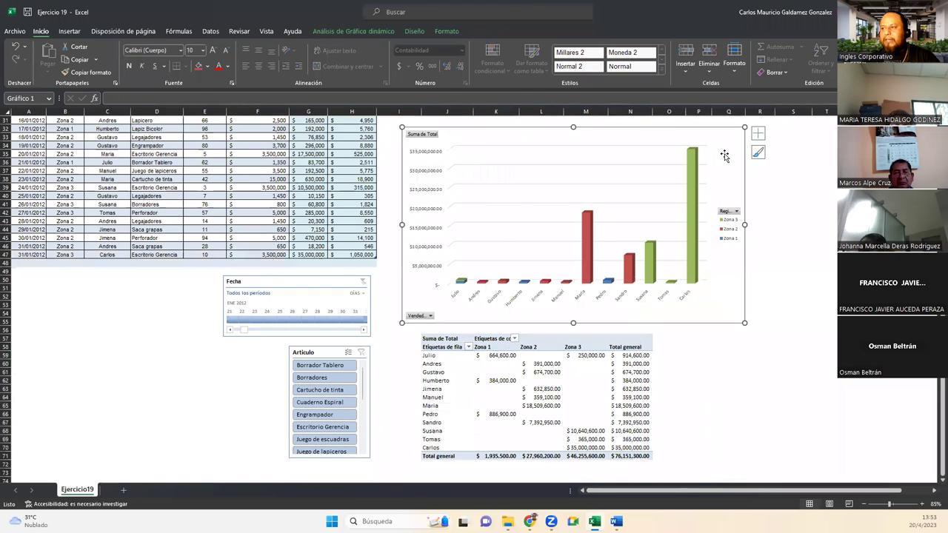
left_click(306, 281)
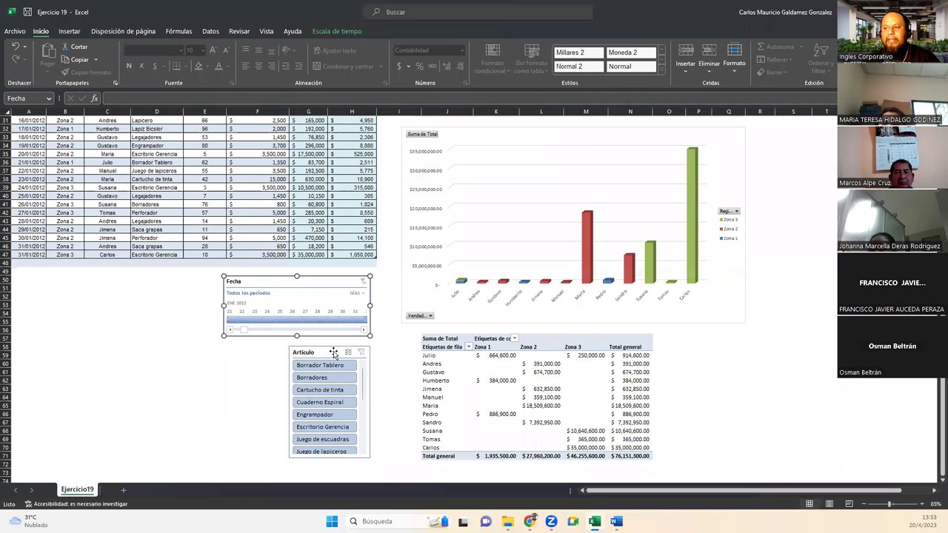
left_click(333, 353)
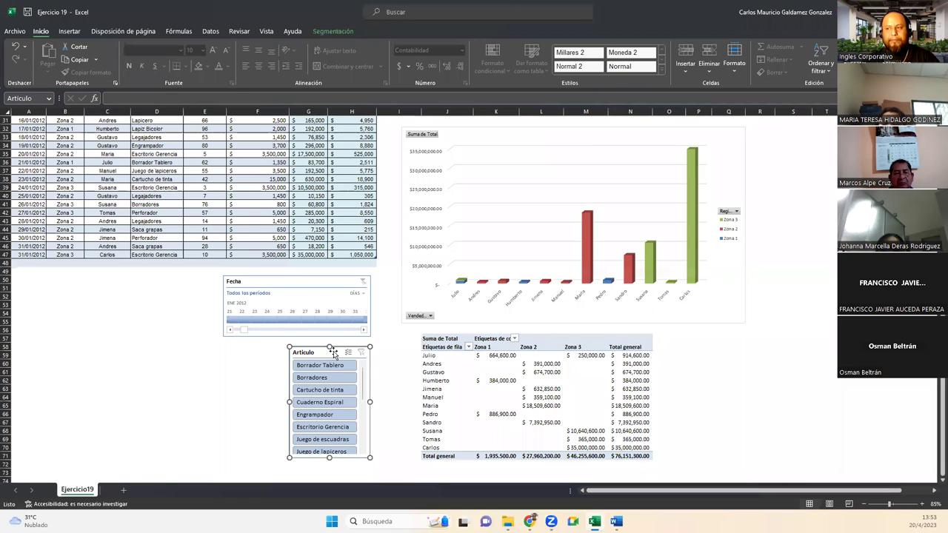
left_click(584, 247)
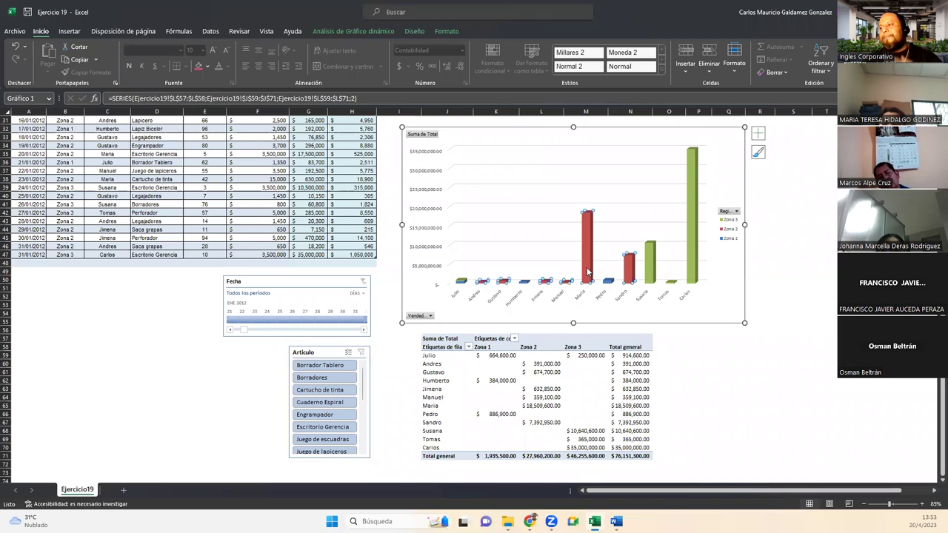
scroll(518, 252, "up", 10)
left_click(458, 253)
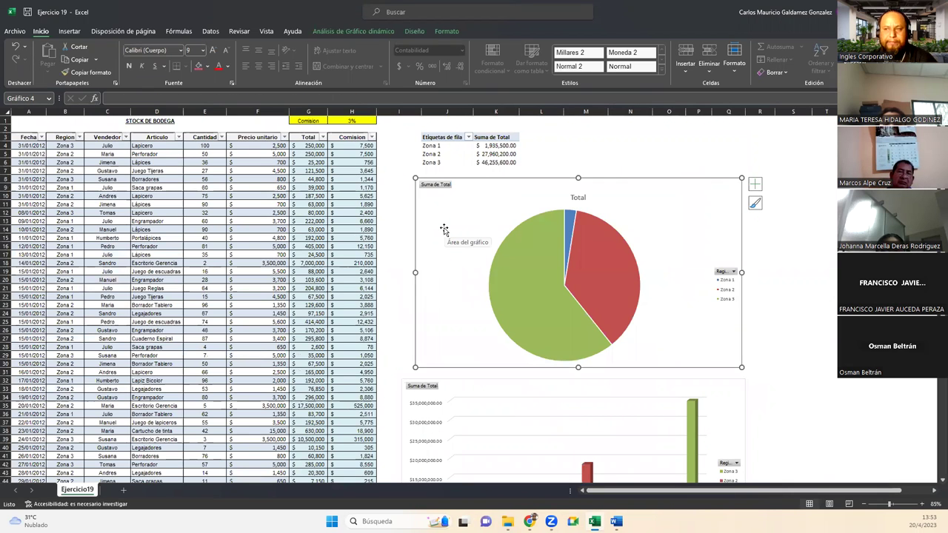
left_click(759, 296)
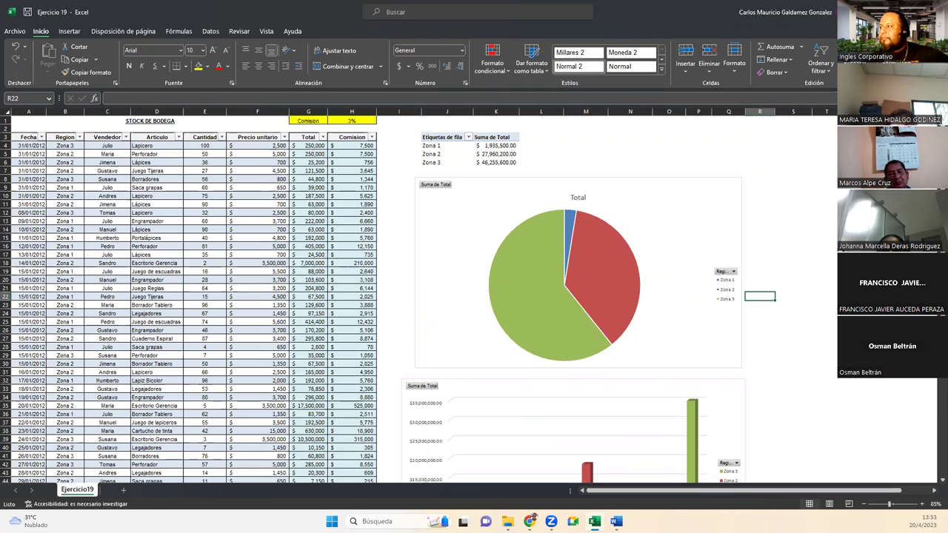
key("alt+Tab")
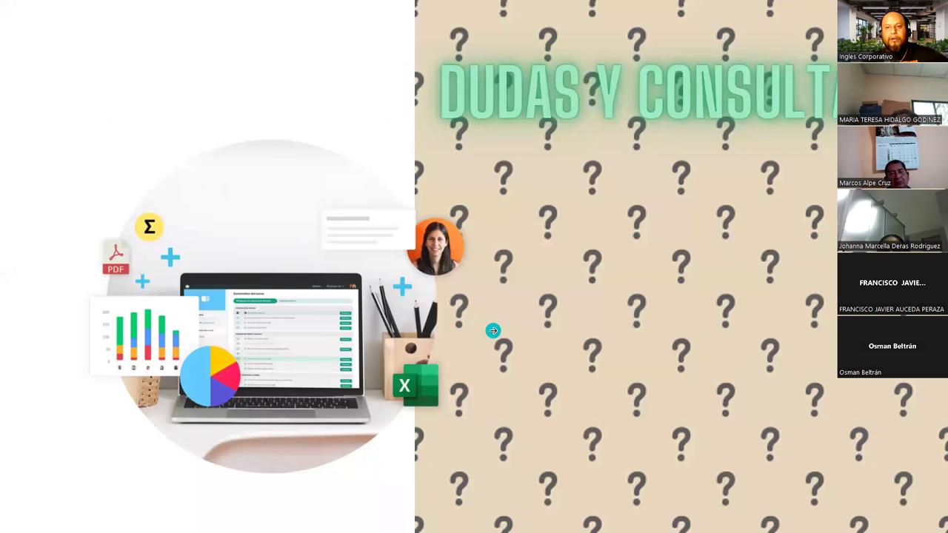